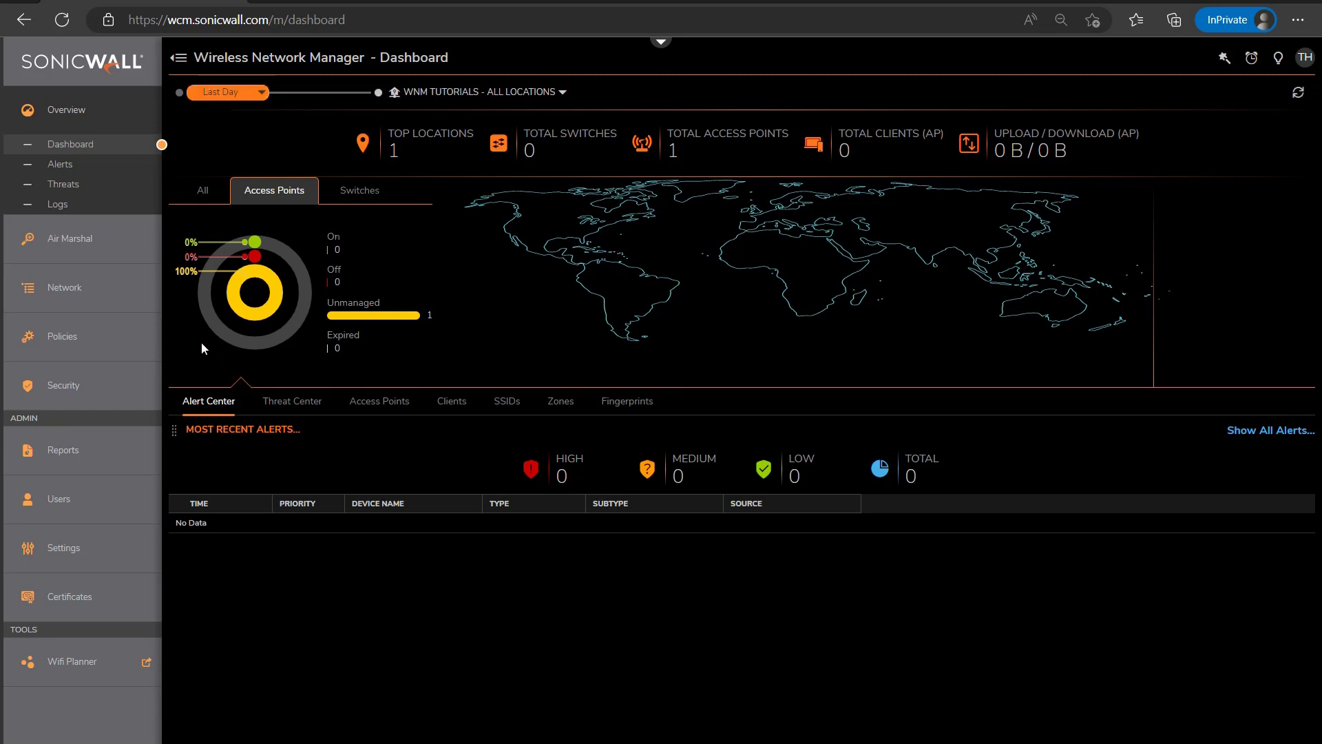
Step: Open the Network Hierarchy page showing Default Location with Default Zone on the world map
left_click(86, 297)
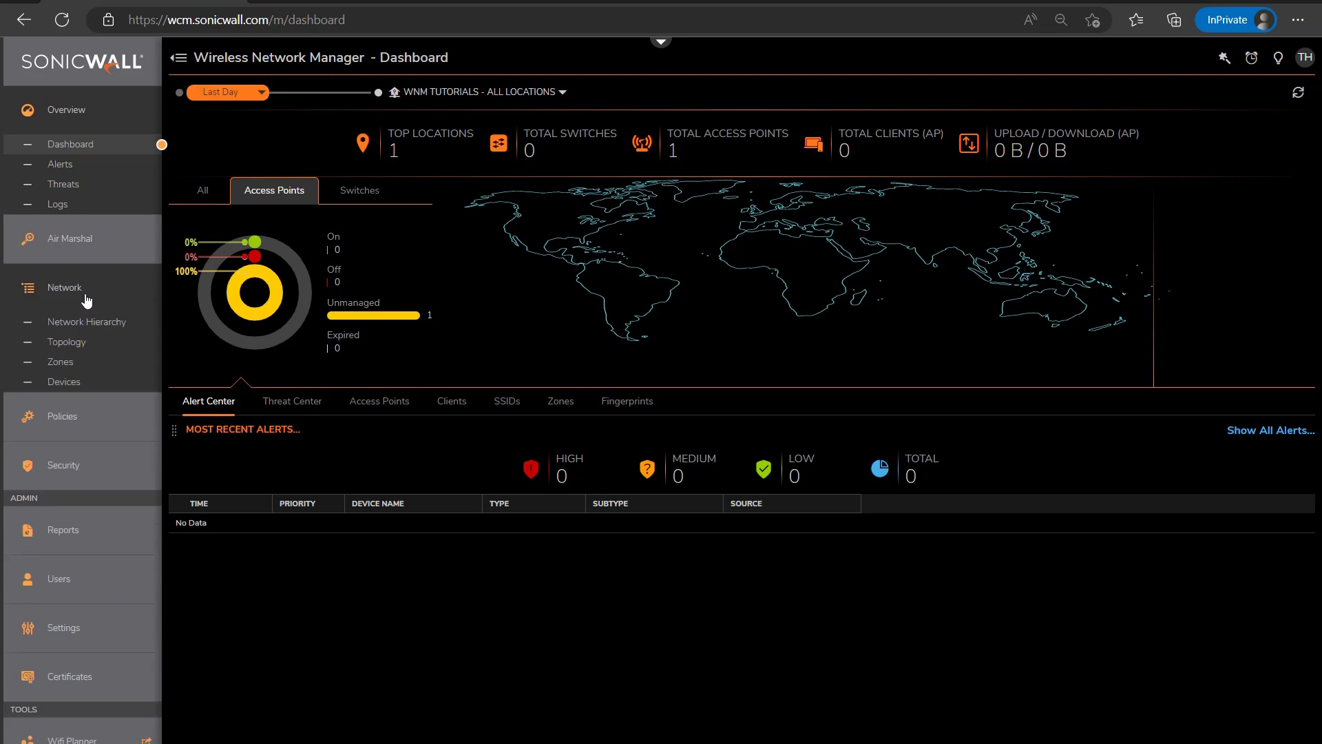
left_click(114, 327)
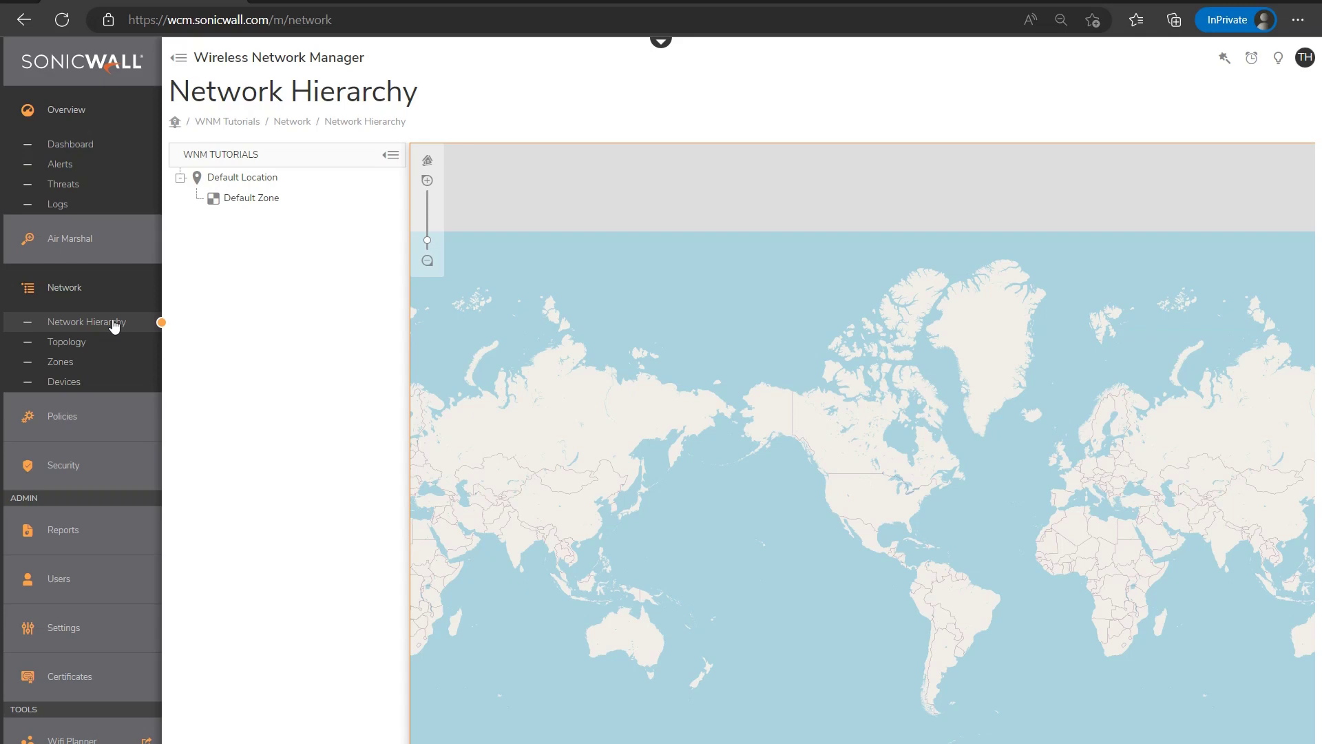
mouse_move(292, 180)
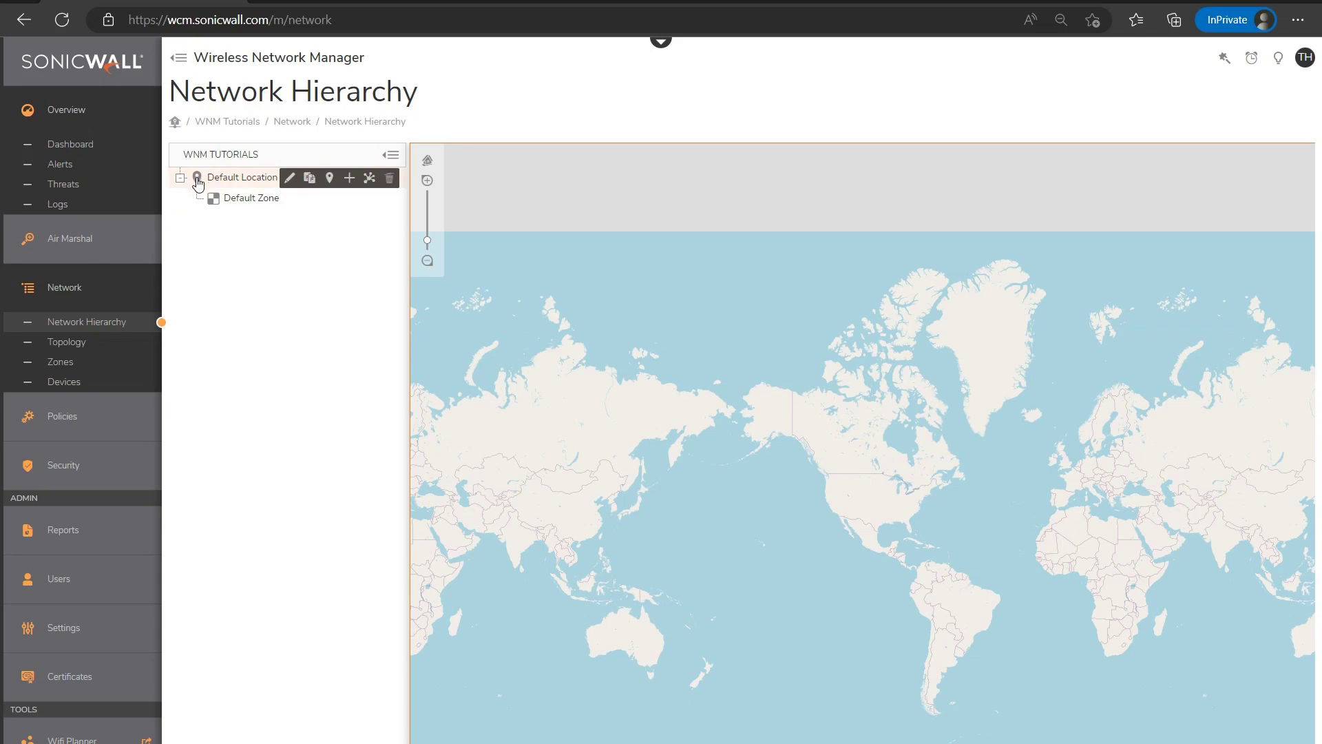
mouse_move(211, 201)
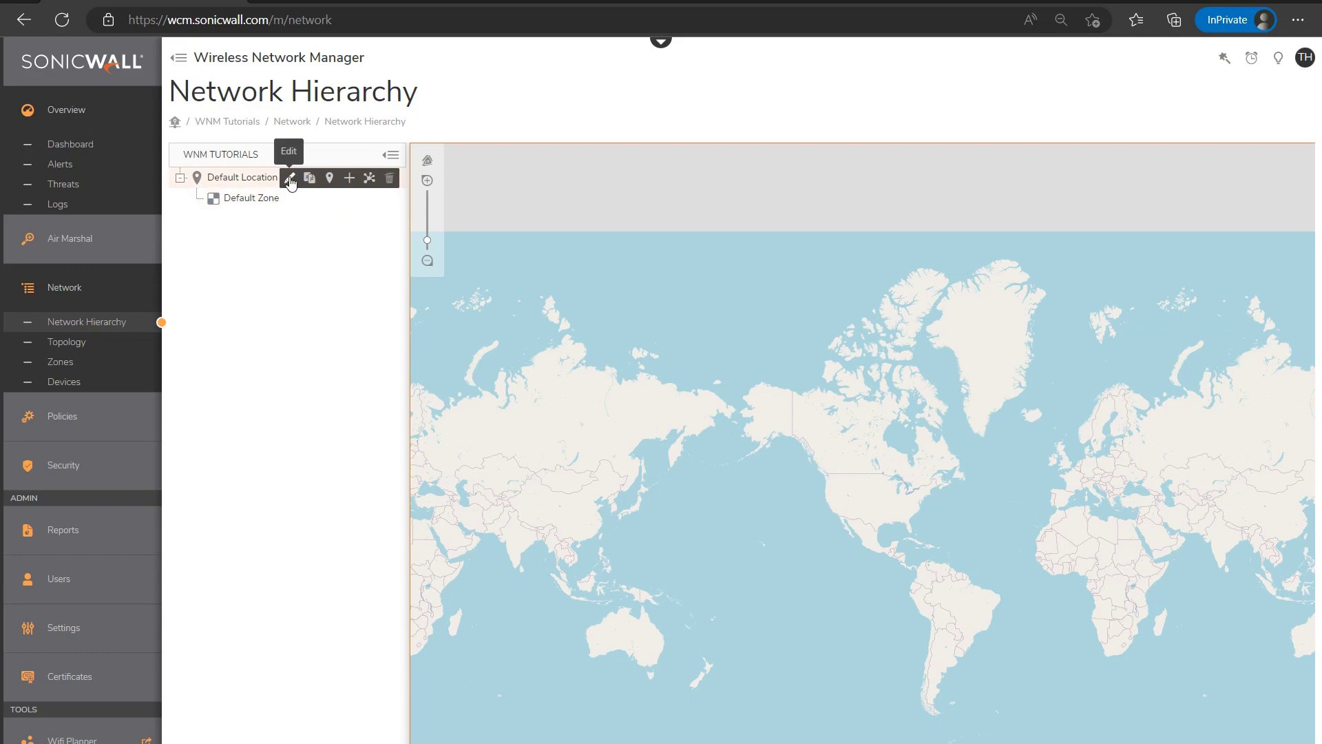
Step: Rename Default Location to 'Ottawa Office'
left_click(290, 179)
triple_click(291, 177)
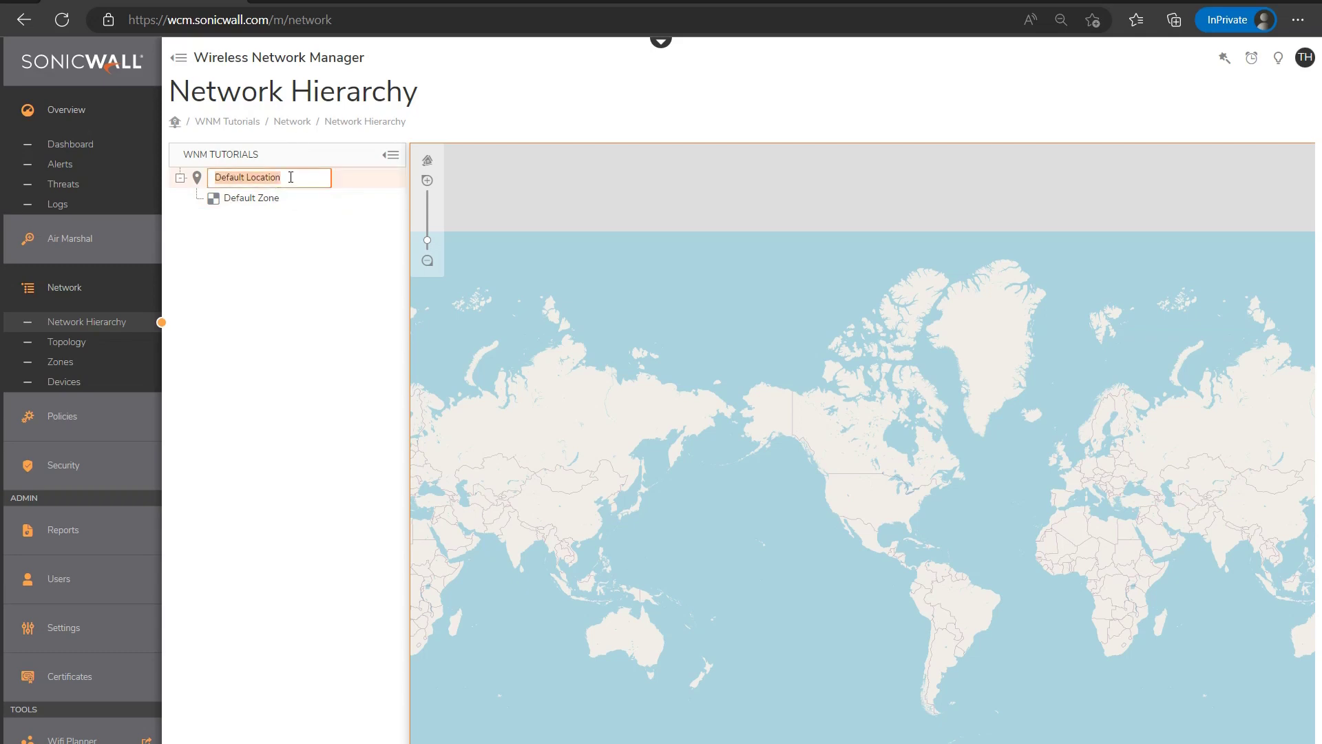
type("Ottawa Office")
left_click(277, 219)
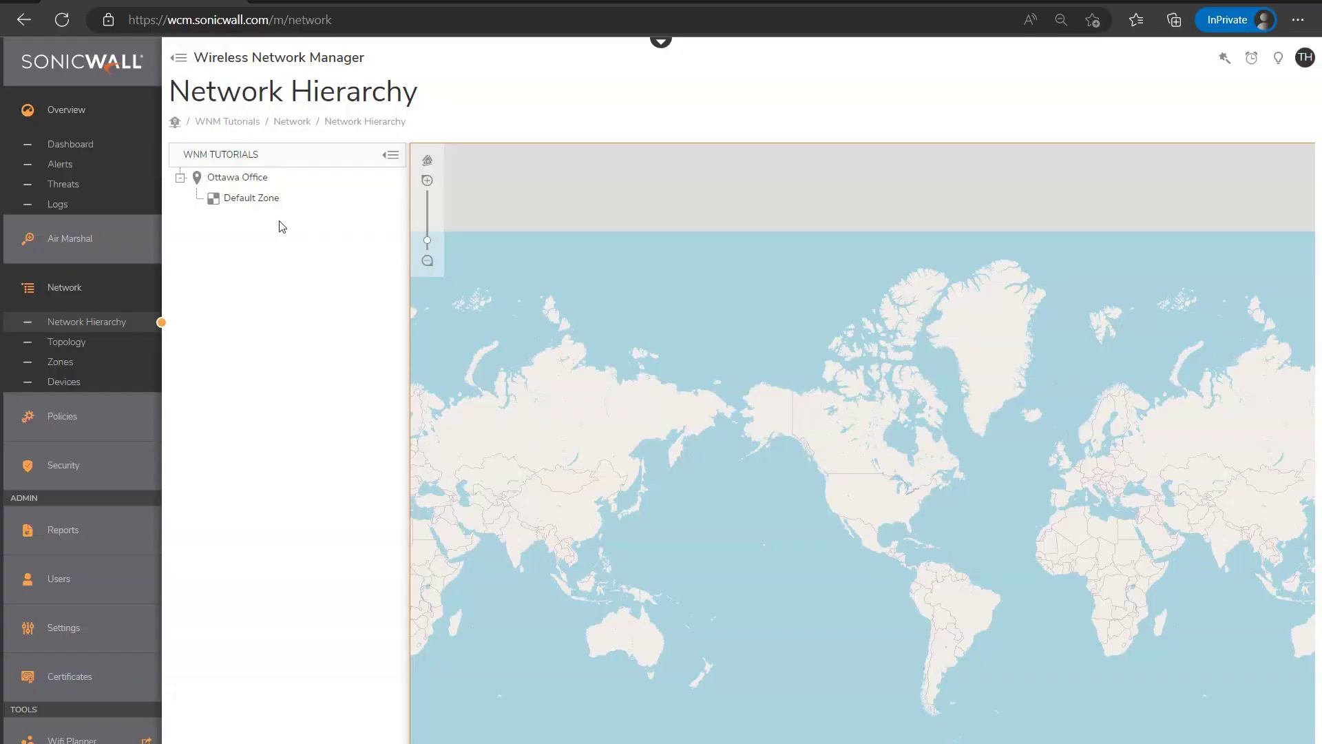
Step: Set the Ottawa Office address to '111 Wellington Street' and save the location
left_click(329, 177)
triple_click(697, 315)
type("111 Welling")
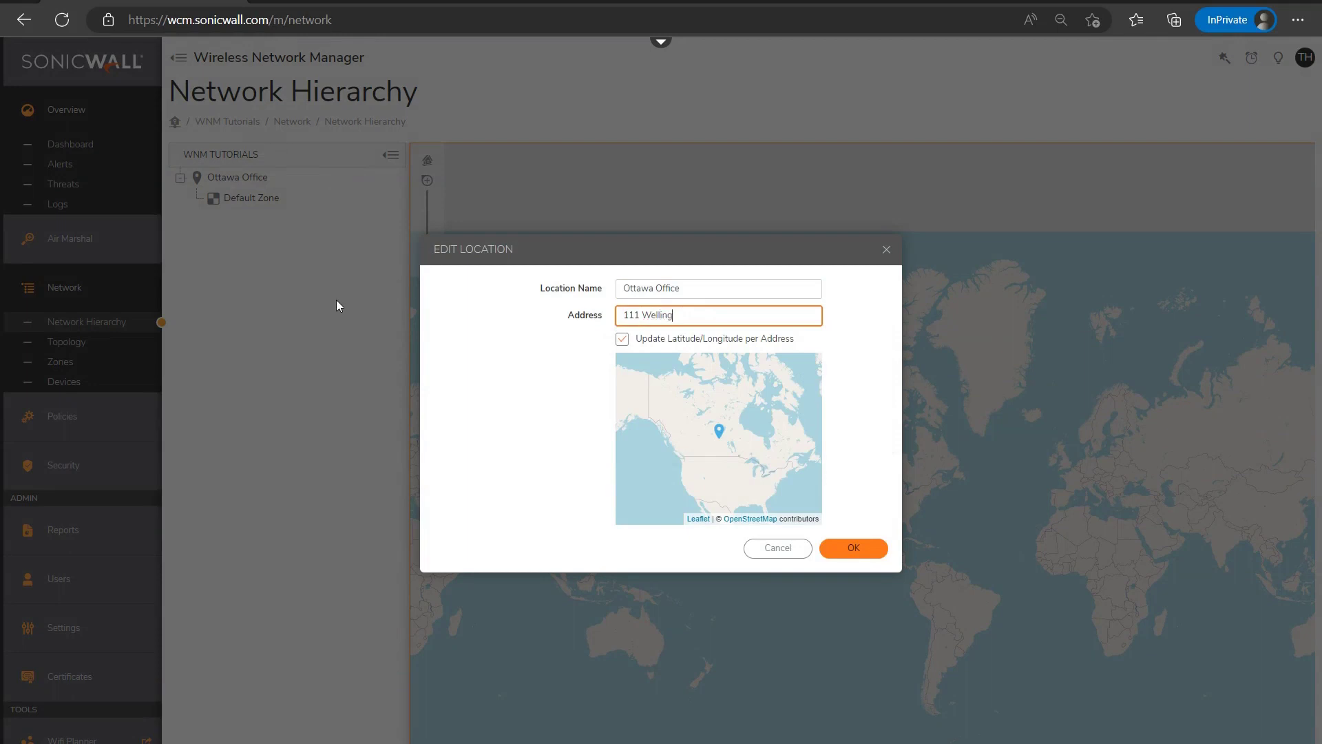
type("ton Street")
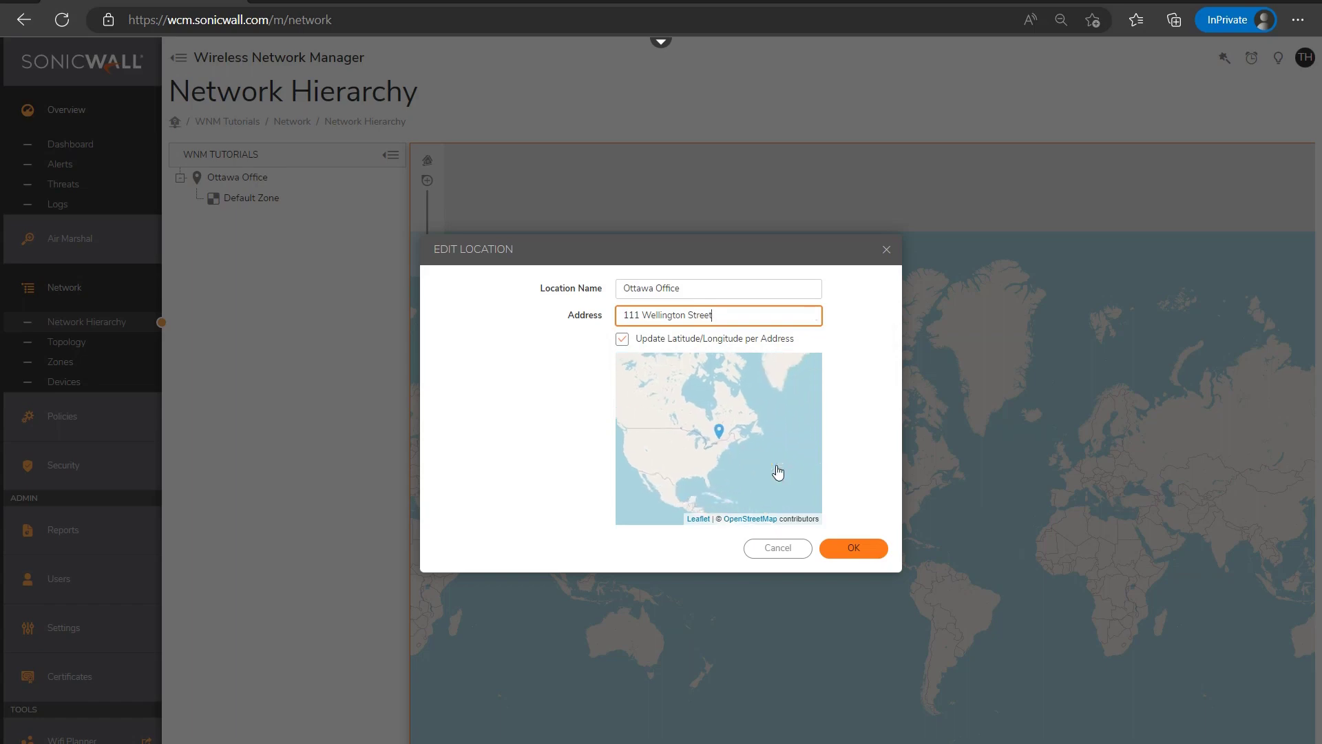
scroll(718, 437, "up", 4)
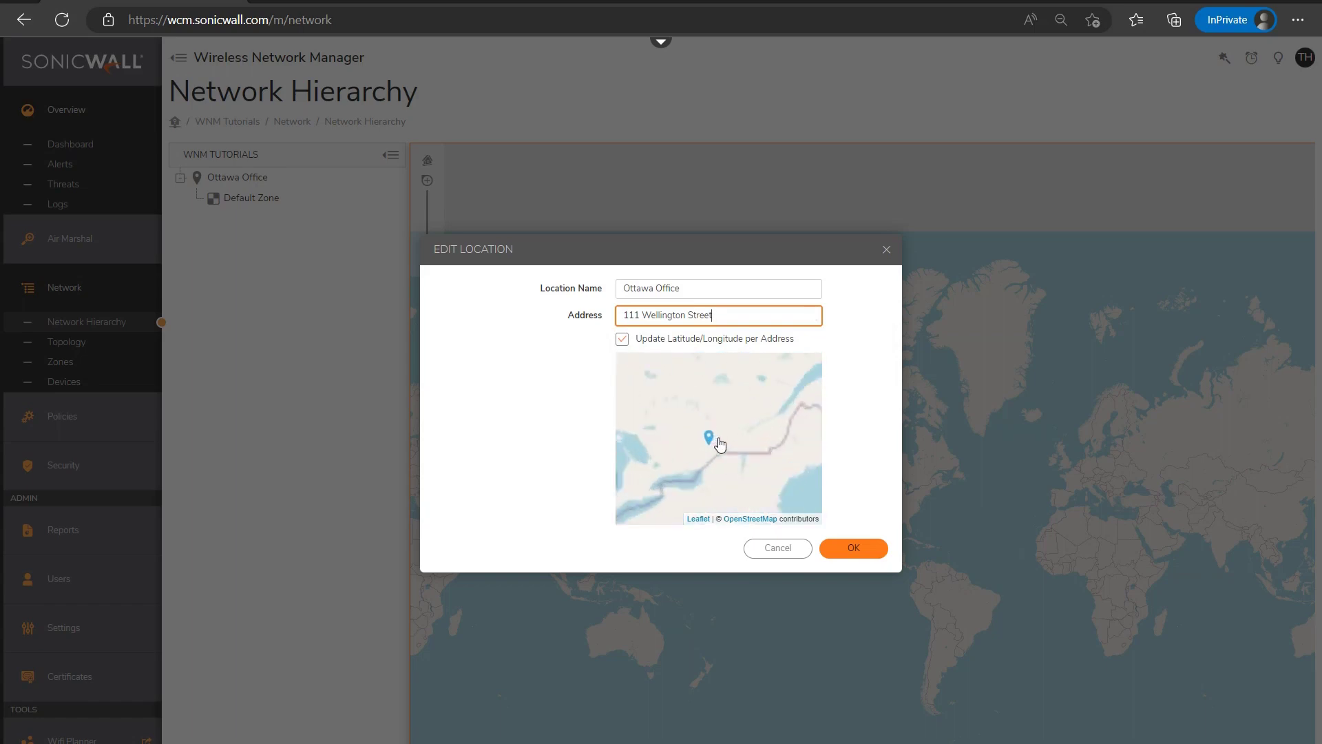
left_click(731, 434)
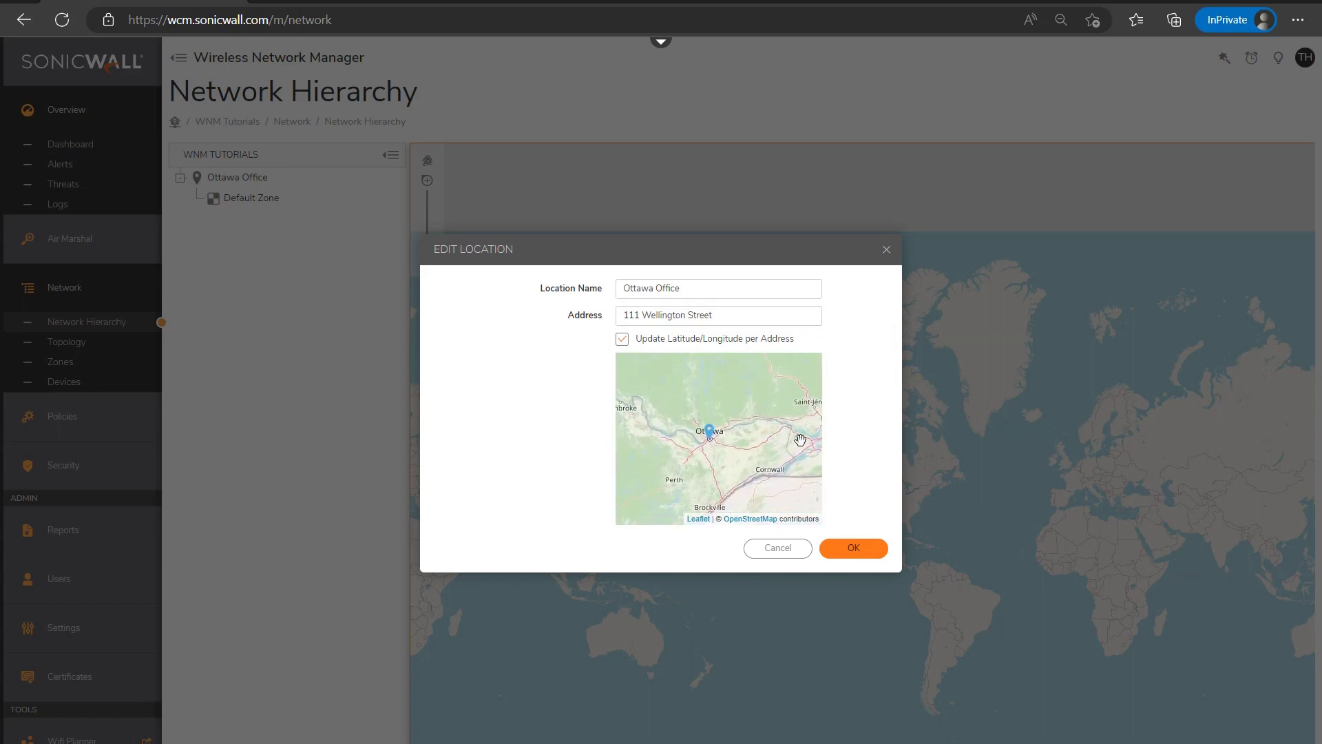
left_click(854, 547)
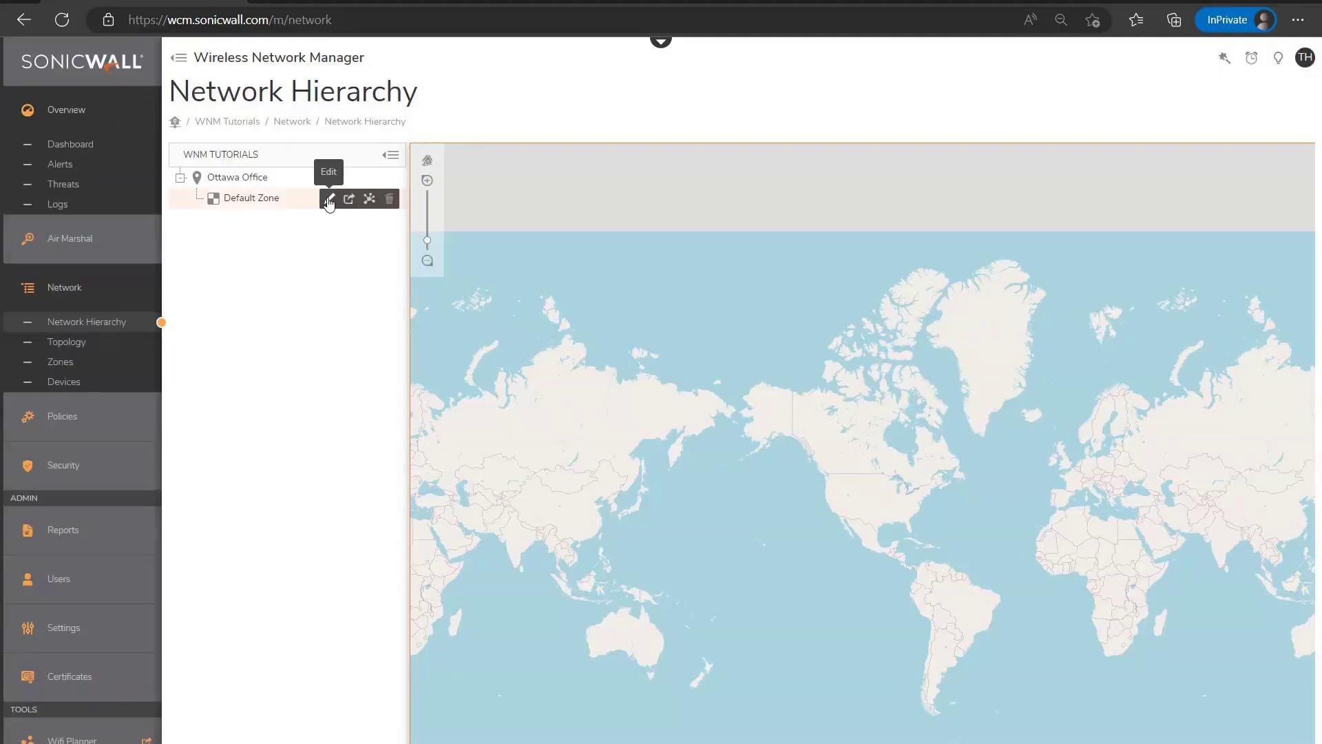
Step: Open the Default Zone settings and review its AP and switch policies, keeping Default Switch Policy
left_click(329, 200)
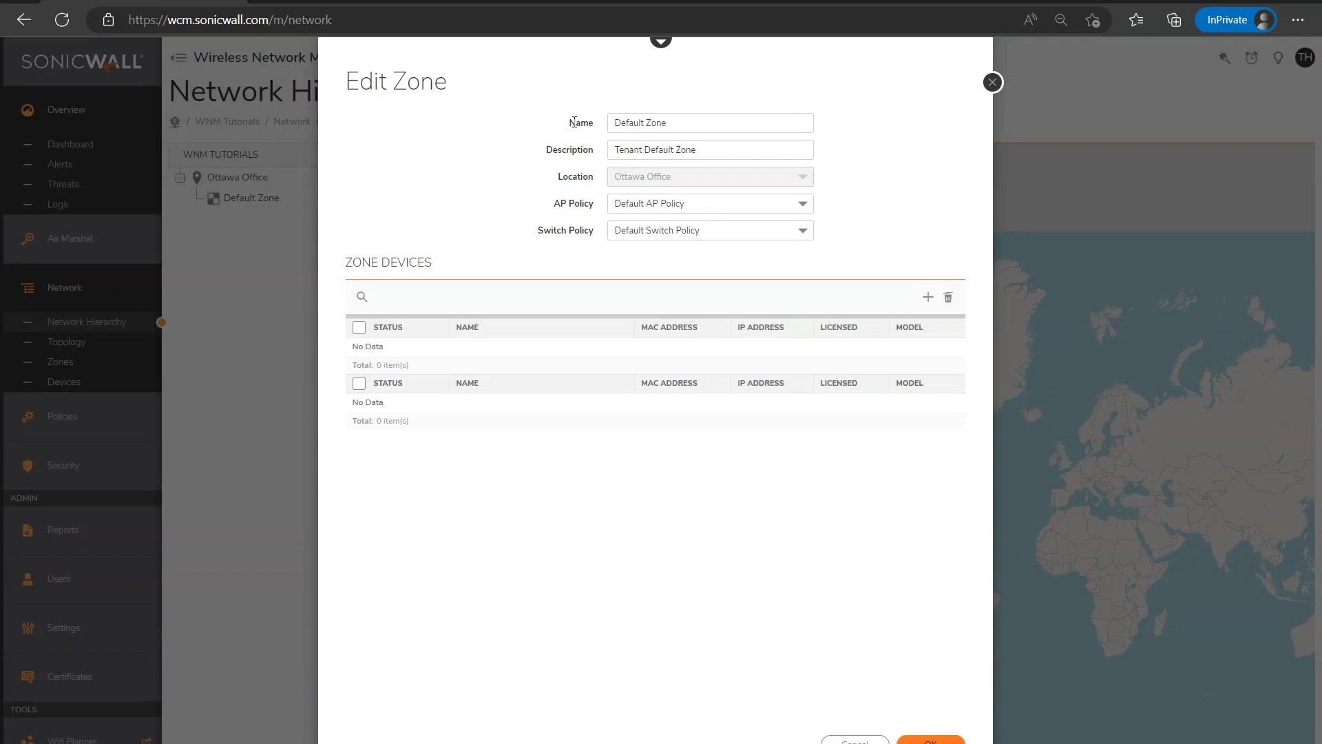
left_click(674, 126)
left_click(674, 141)
left_click(681, 123)
left_click(682, 122)
left_click(720, 201)
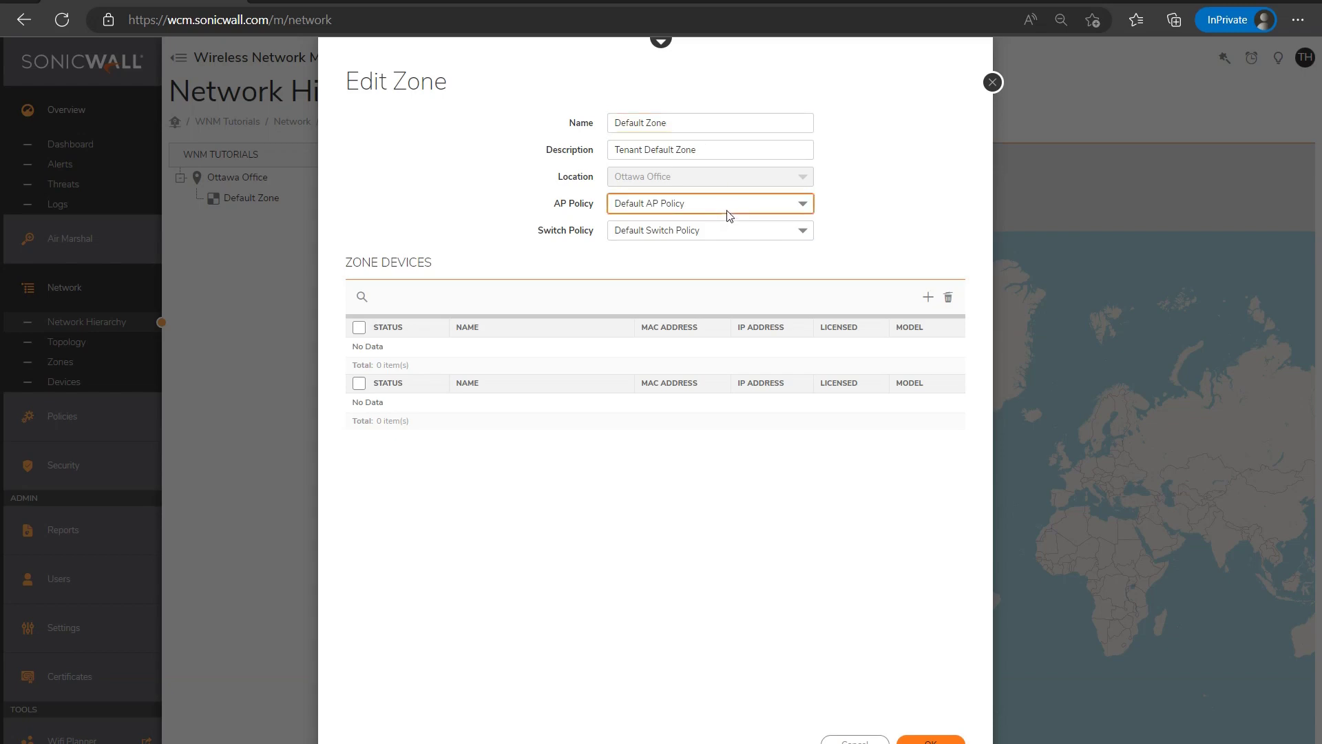
left_click(683, 235)
left_click(696, 251)
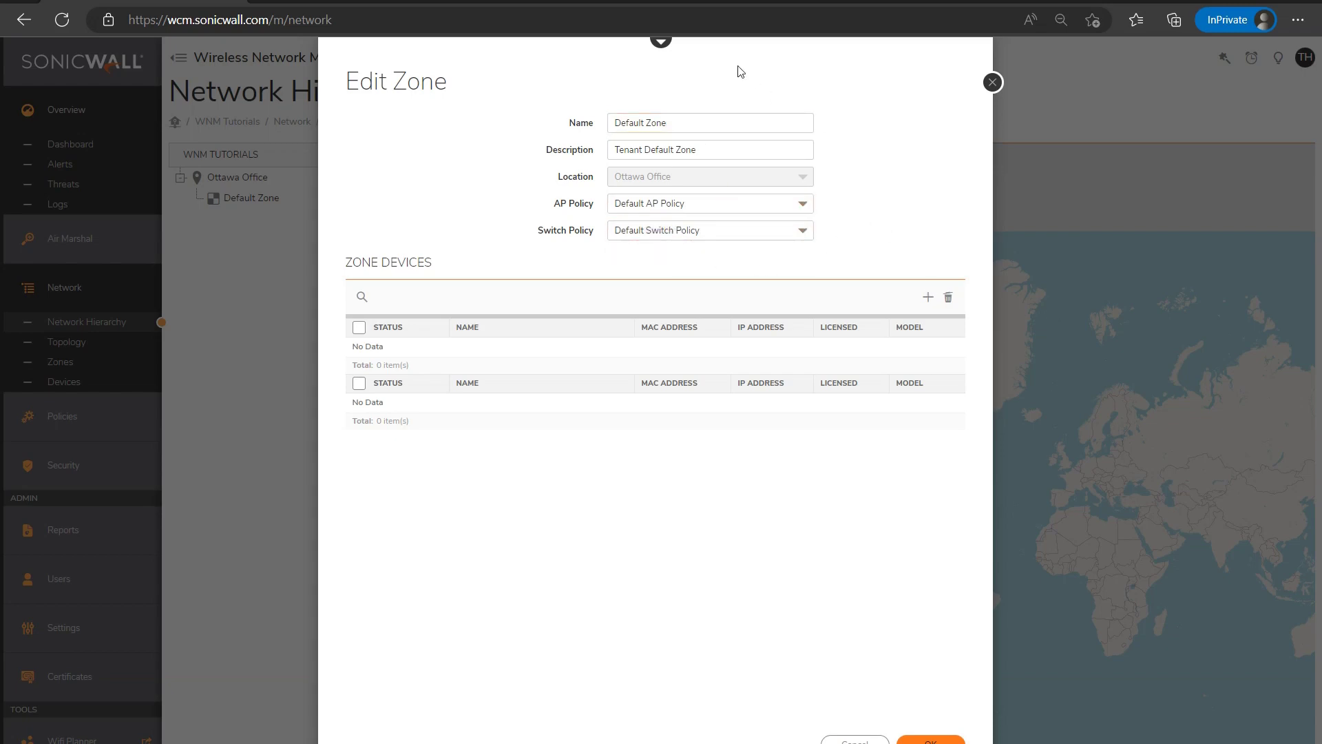
Step: Rename the zone '9th Floor' with description '9th Floor of Ottawa Office' and save
left_click(697, 122)
triple_click(697, 122)
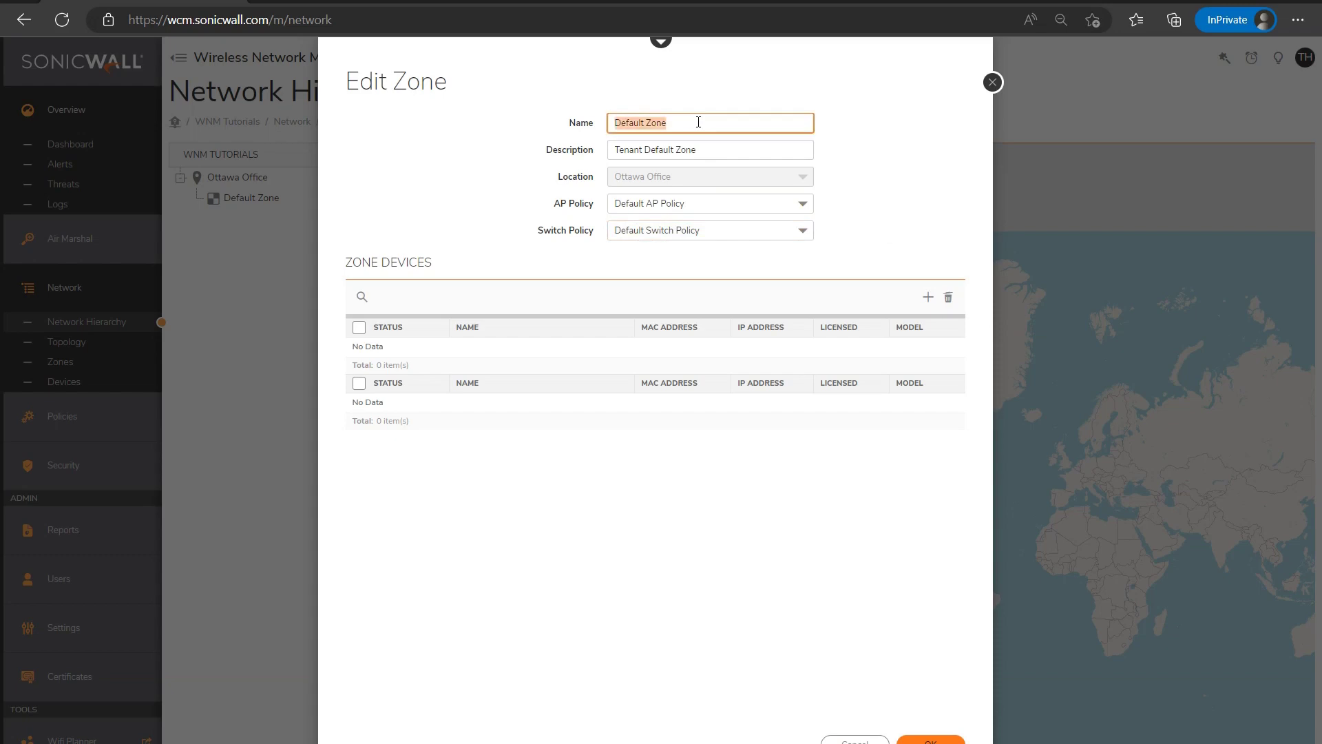
type("9th Floor")
triple_click(732, 148)
type("9th Floor of O")
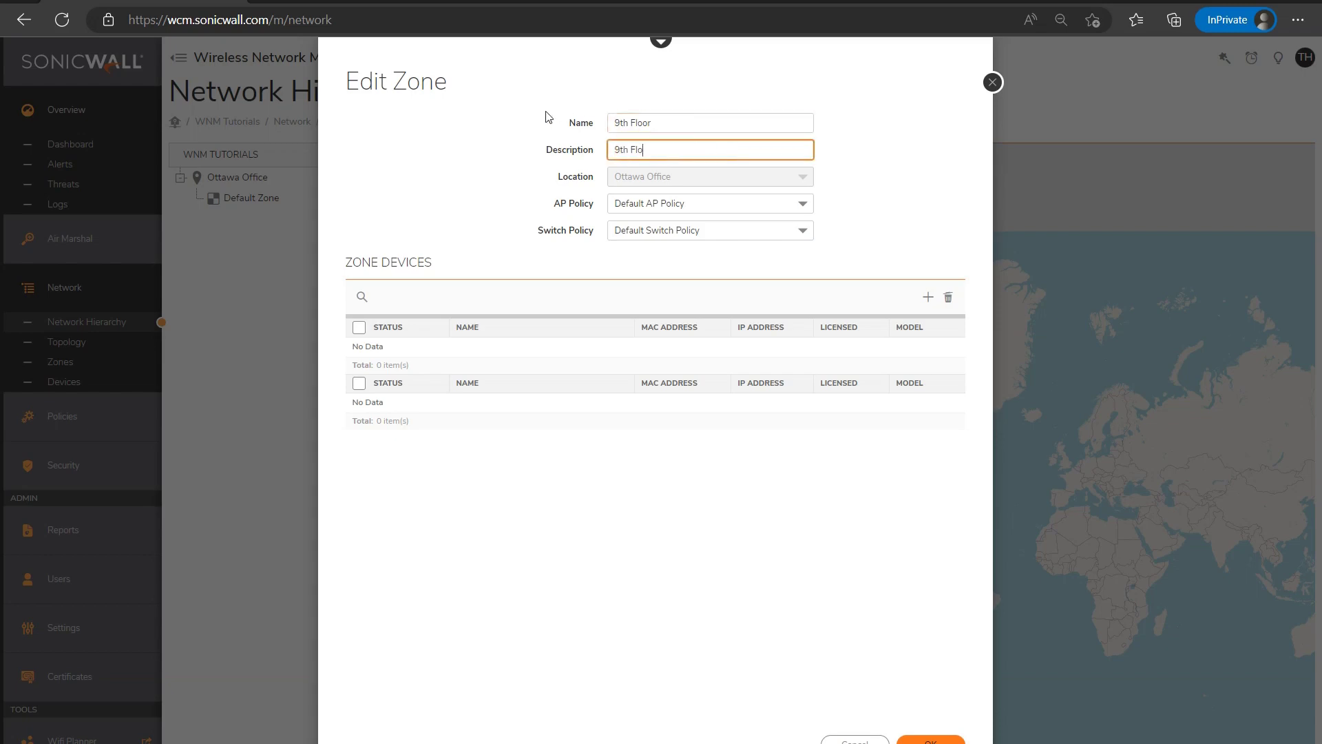
type("ttawa Office")
left_click(930, 739)
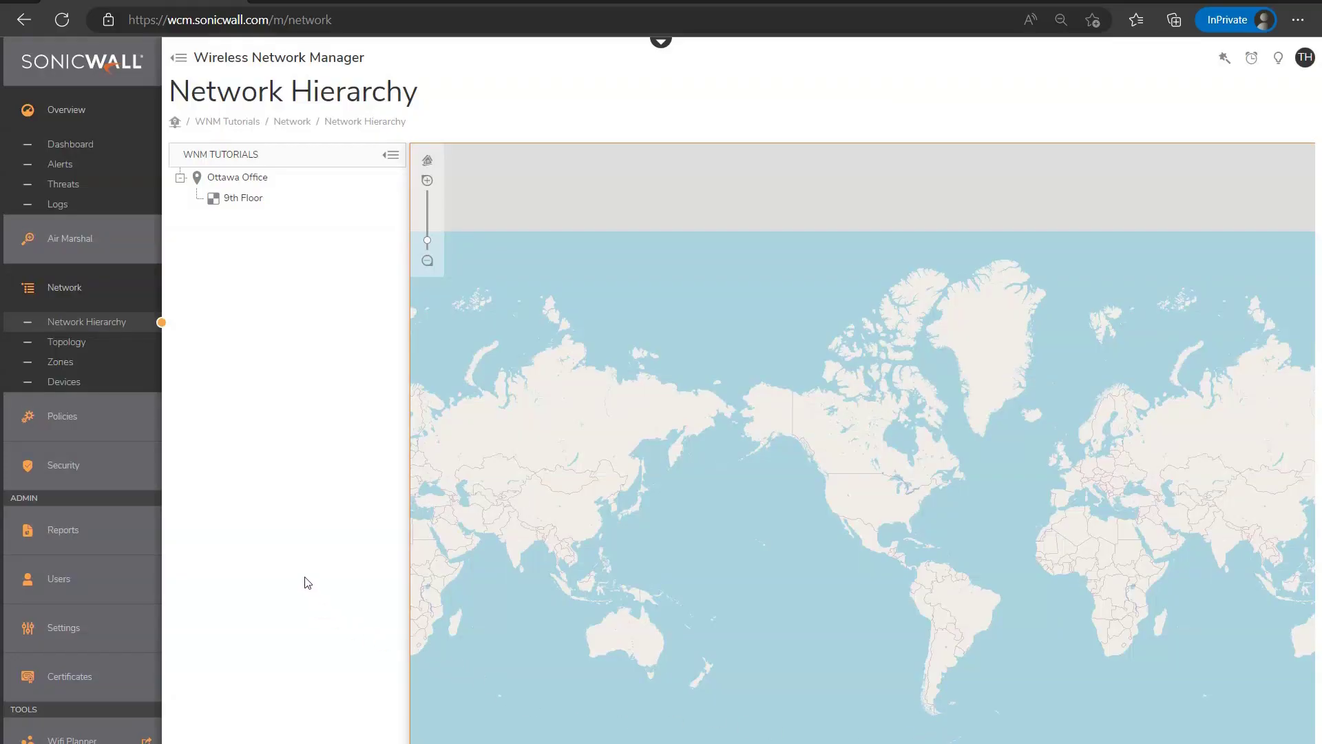
Step: Open Security Policies, look over the Add Policy type options, and cancel without adding one
left_click(74, 465)
left_click(83, 499)
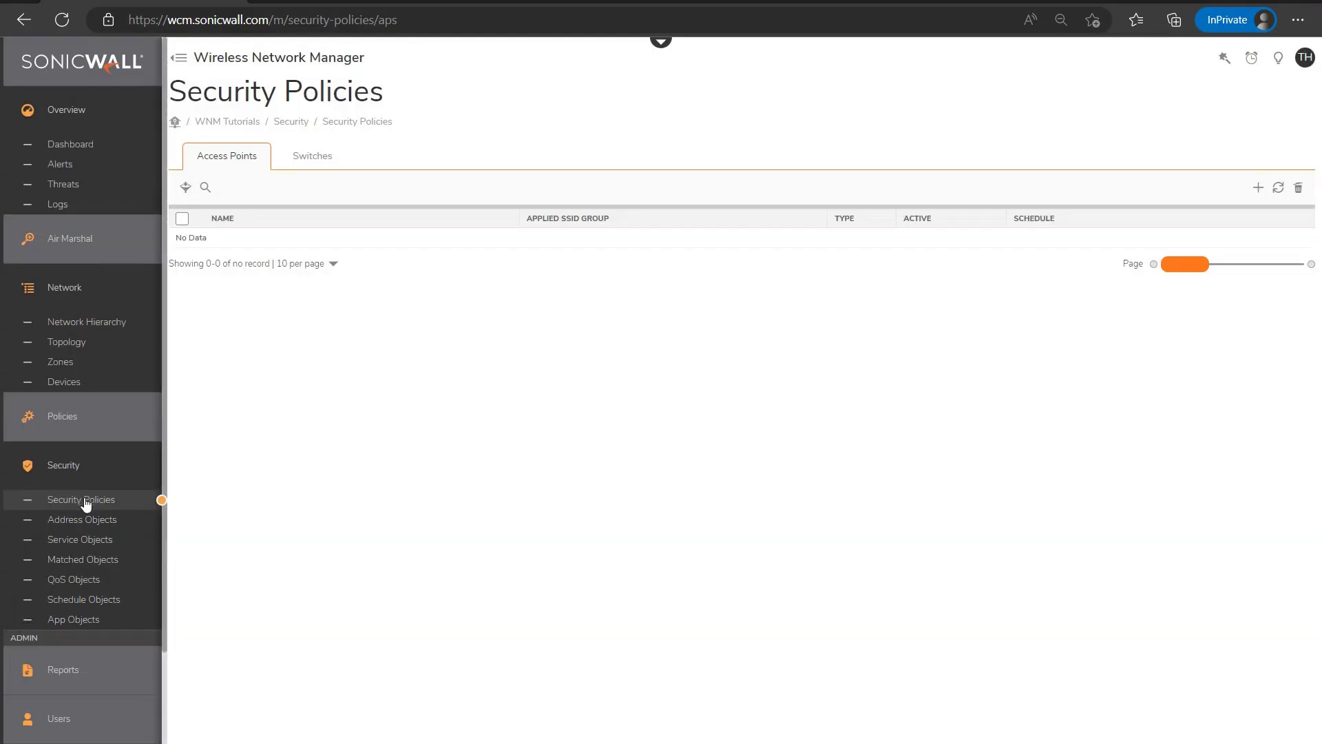
left_click(1257, 187)
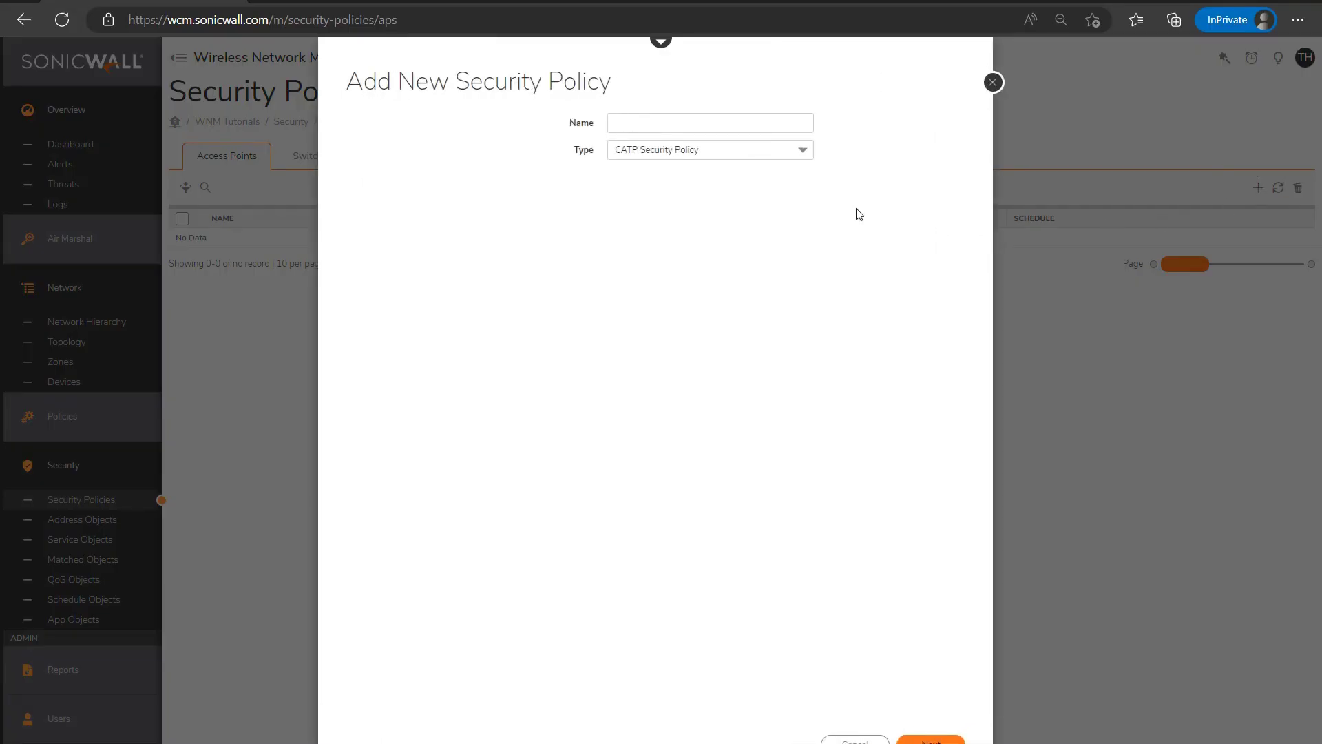
left_click(806, 157)
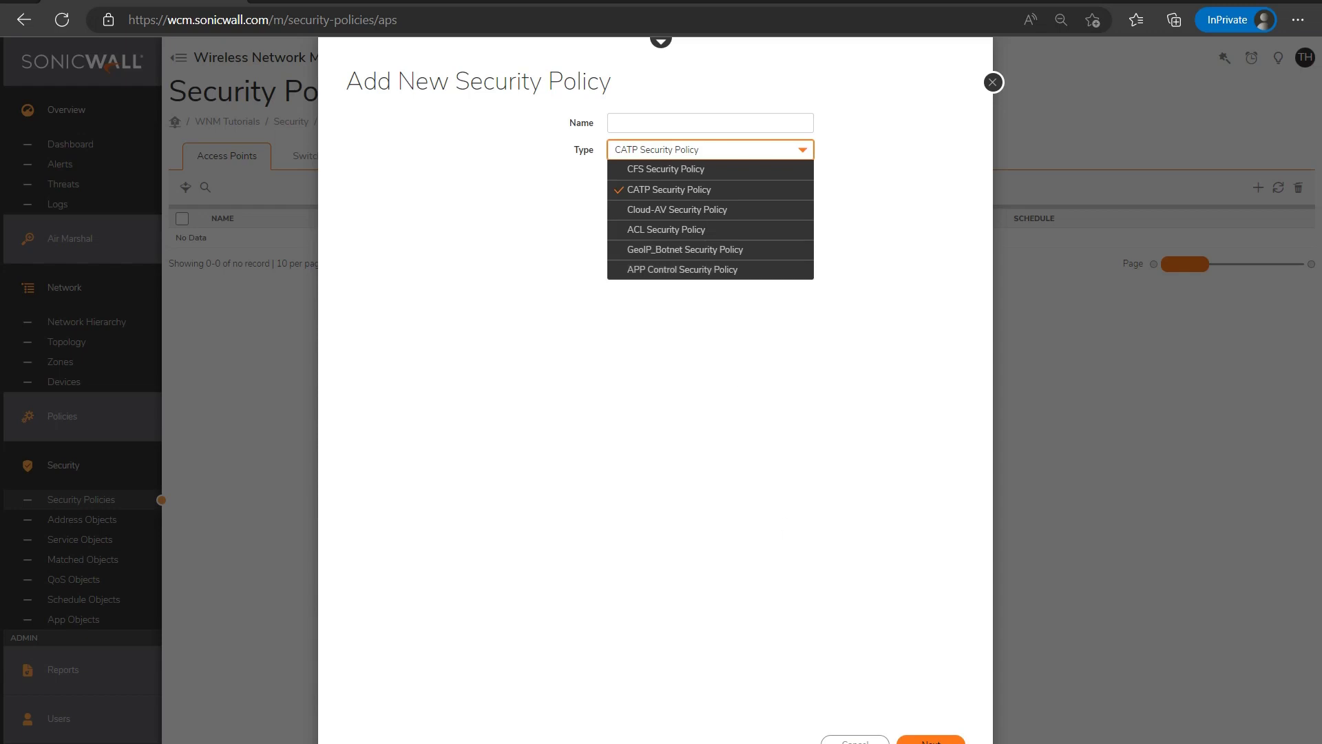
left_click(866, 741)
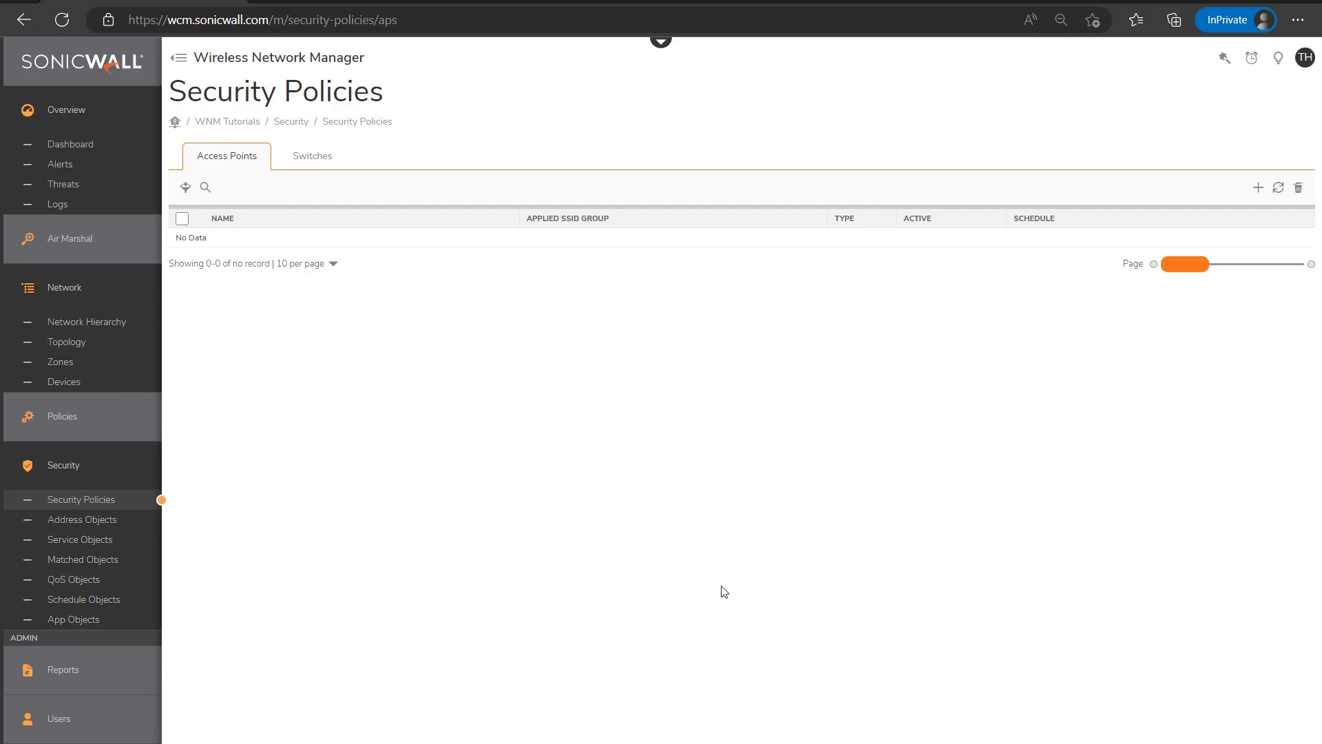
Step: In SSID Policies, rename the Default SSID Policy group to '9th Floor SSID Group'
left_click(83, 430)
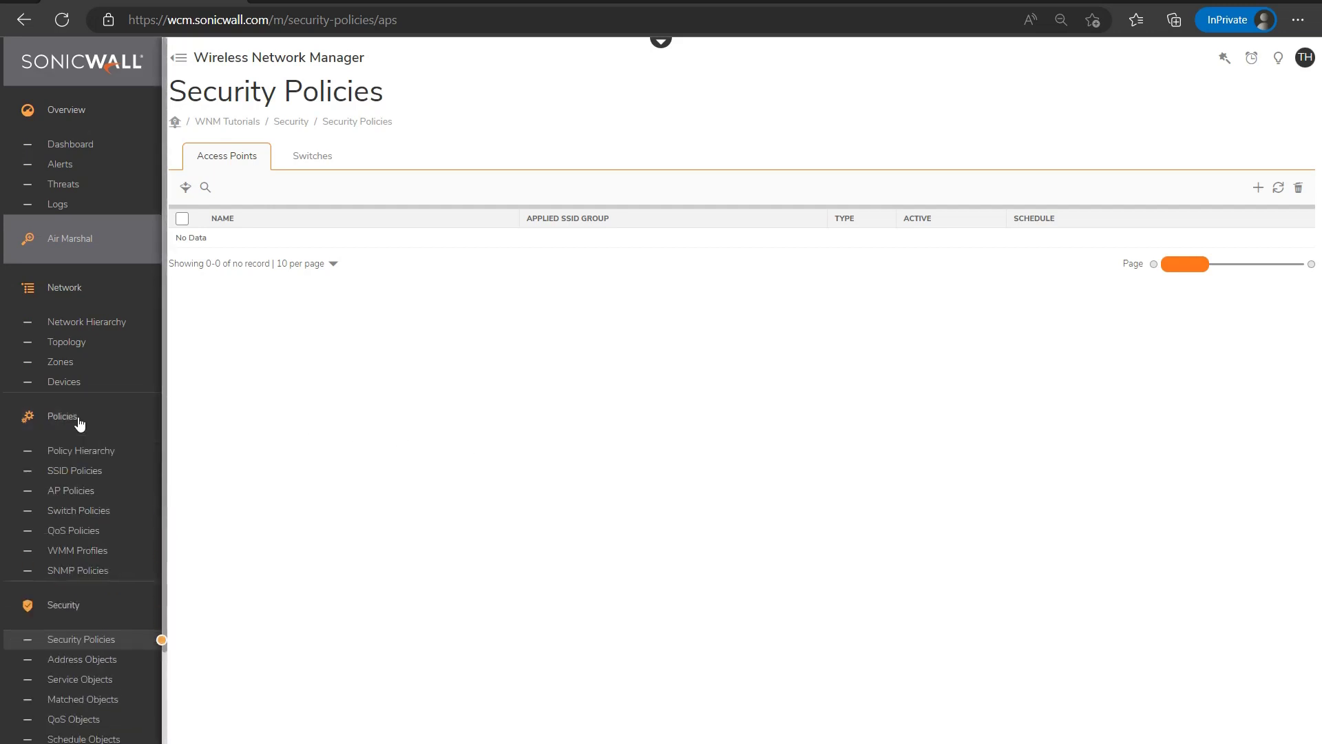
left_click(119, 471)
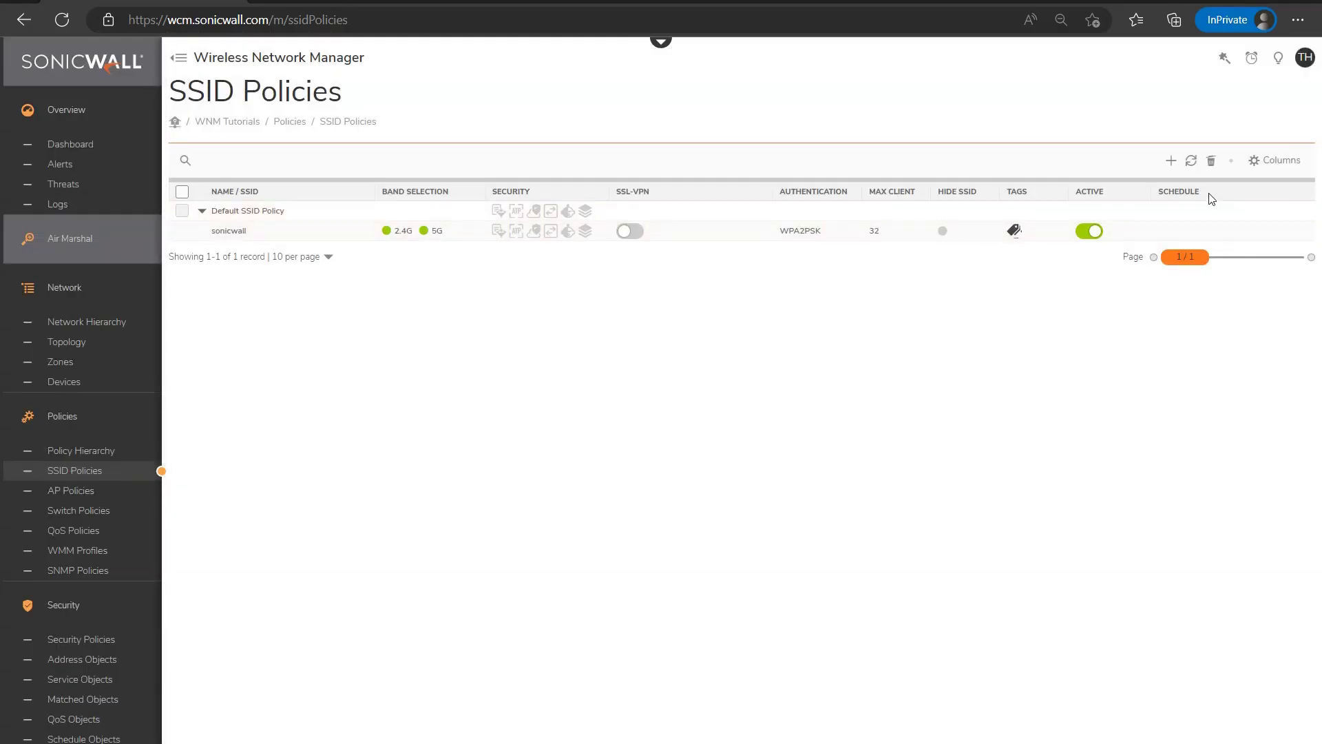
left_click(1238, 212)
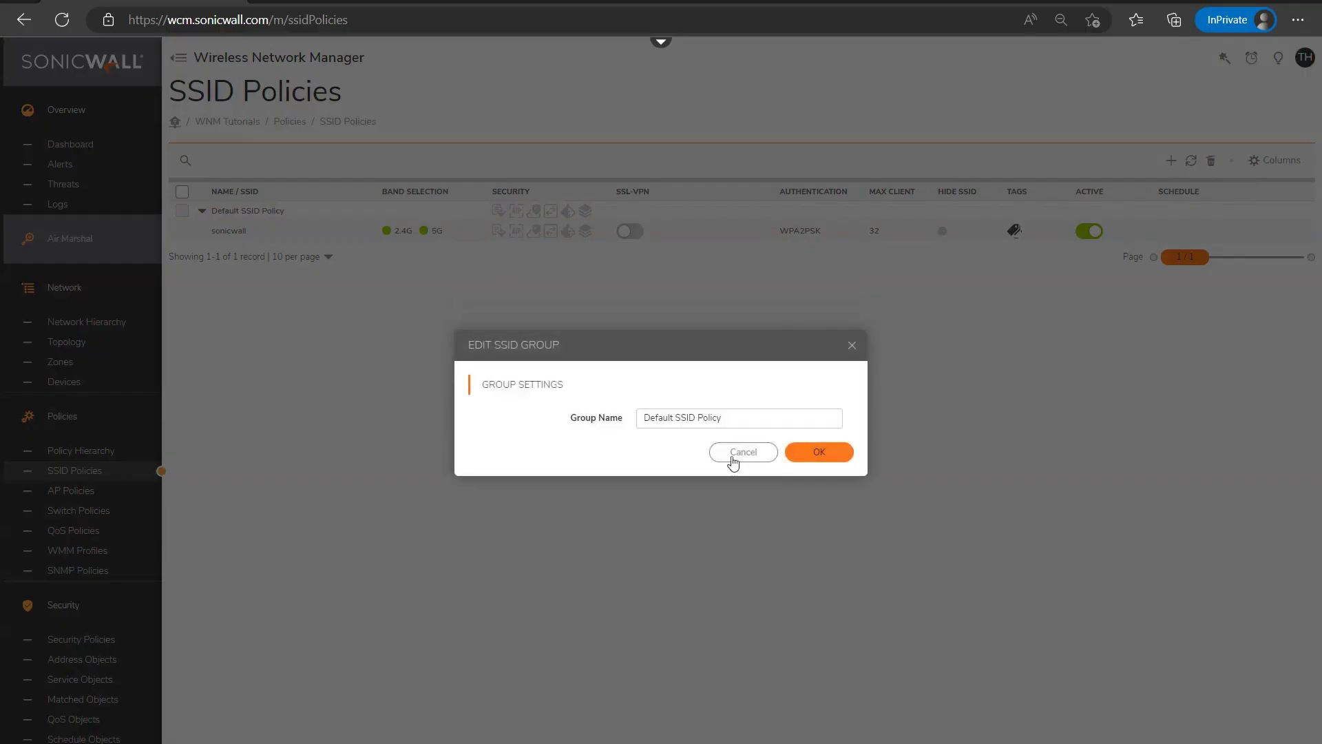
triple_click(766, 423)
type("9th Floor SSID Group")
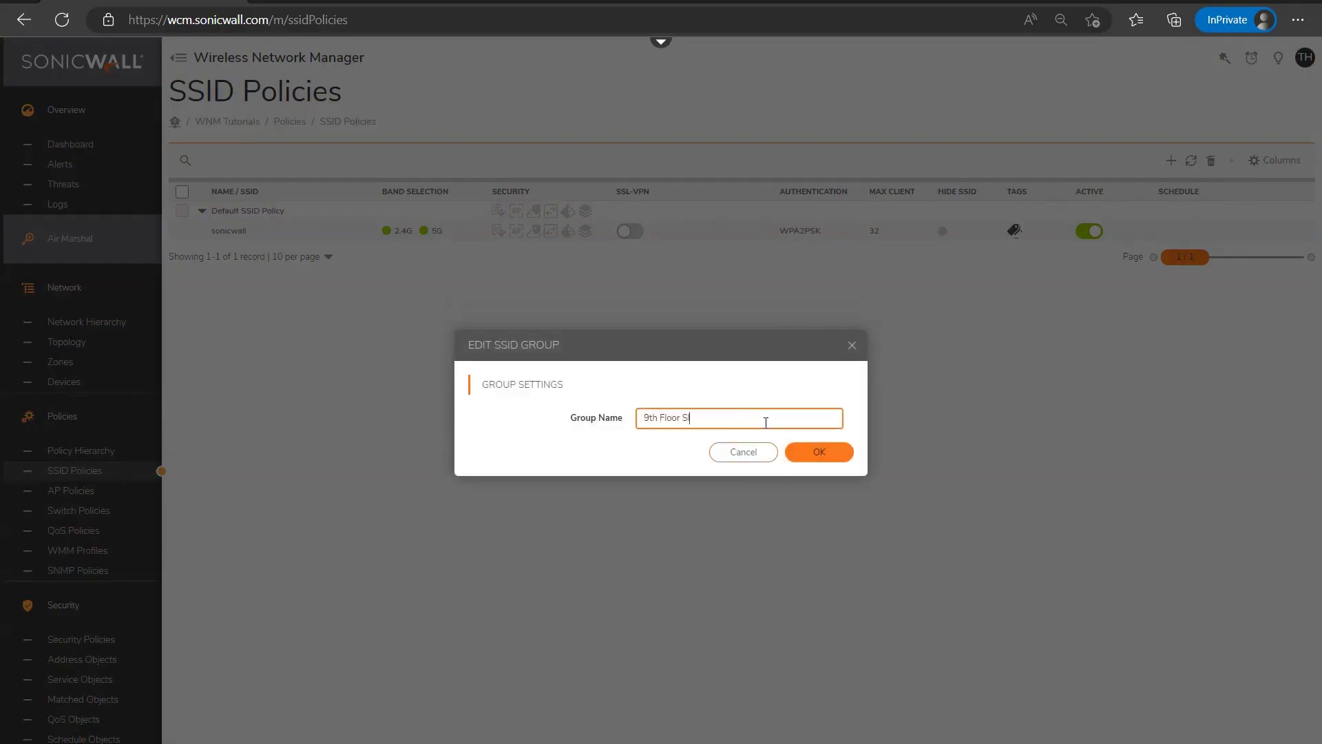
left_click(817, 454)
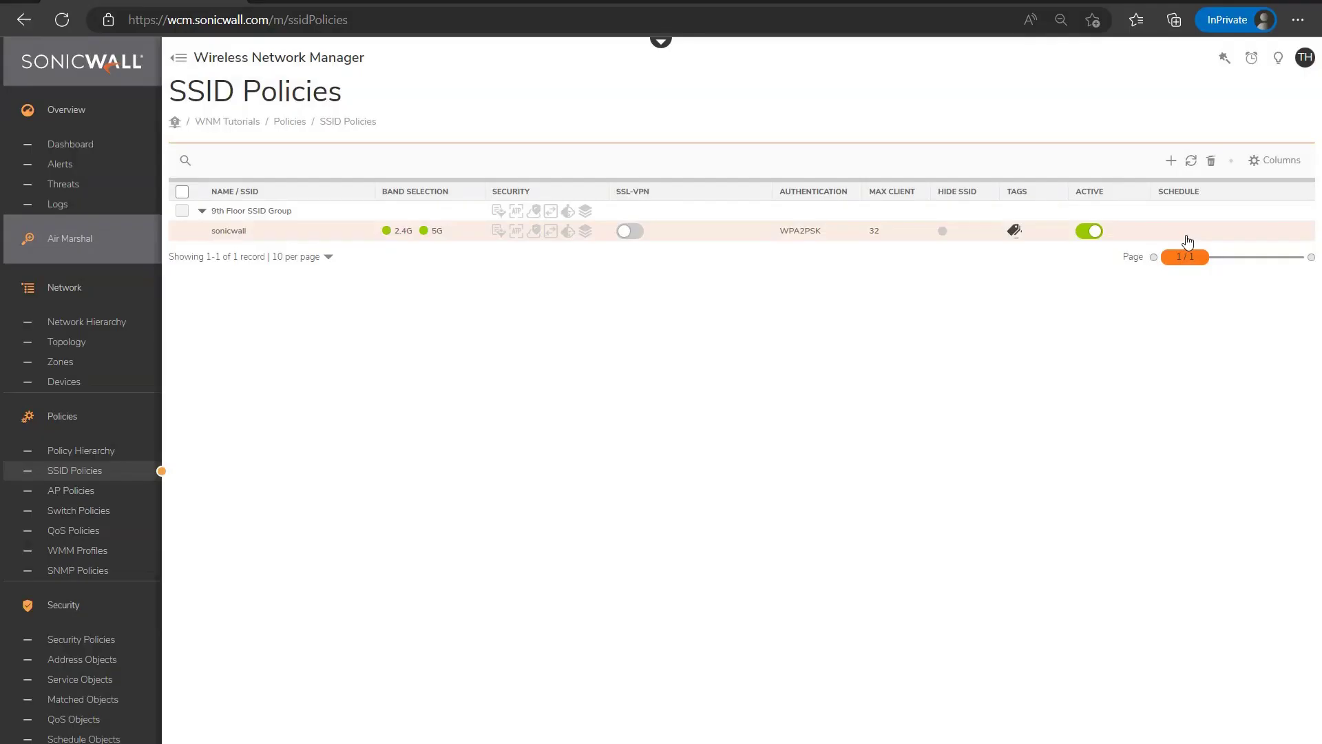
Step: Rename the sonicwall SSID to 'corporate', keeping WPA2 - PSK authentication
mouse_move(1186, 234)
left_click(1278, 234)
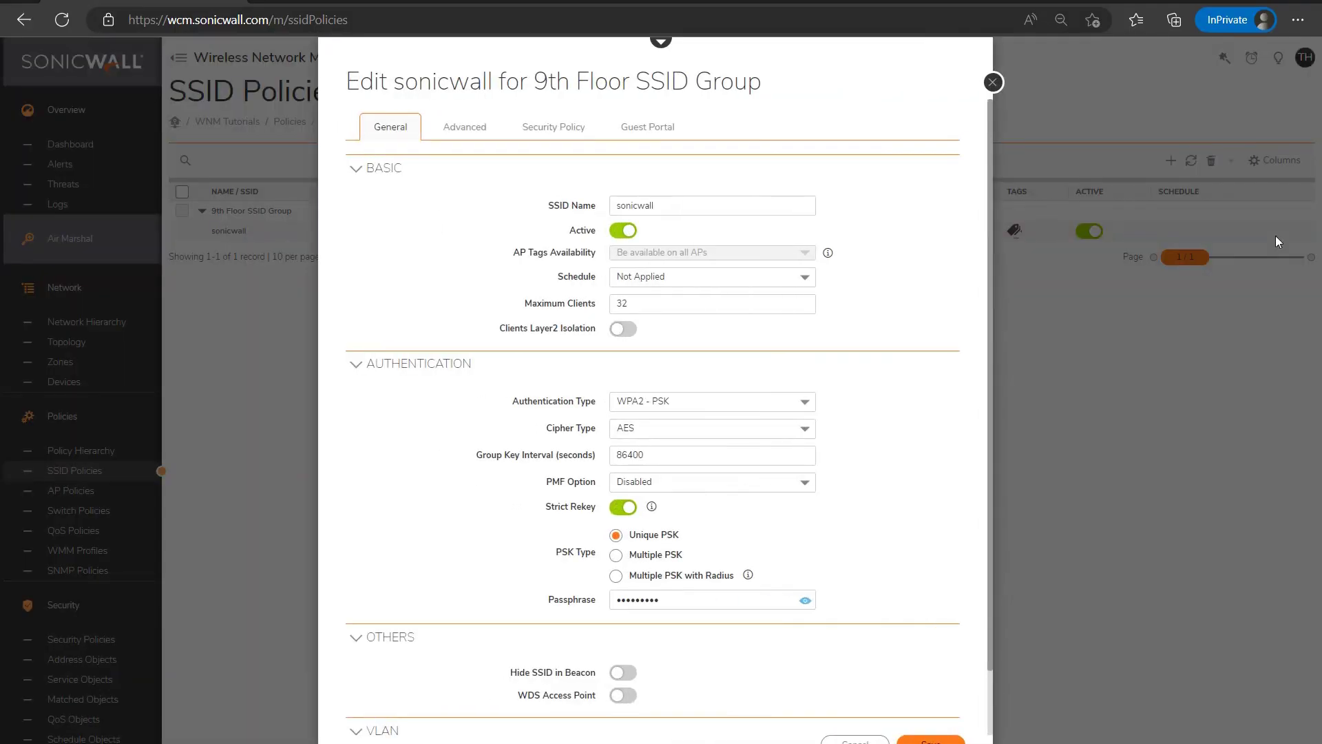
left_click(767, 205)
key("ctrl+a")
type("corporate")
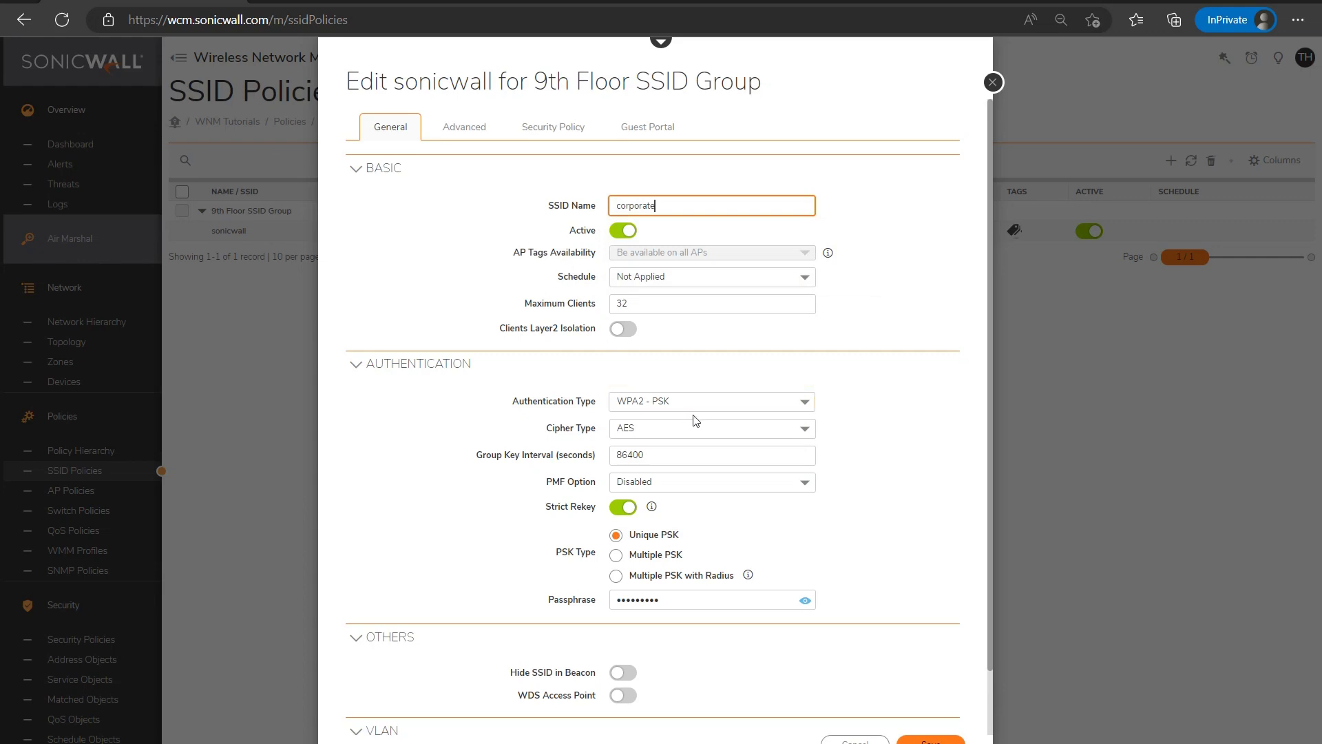
left_click(722, 403)
left_click(741, 405)
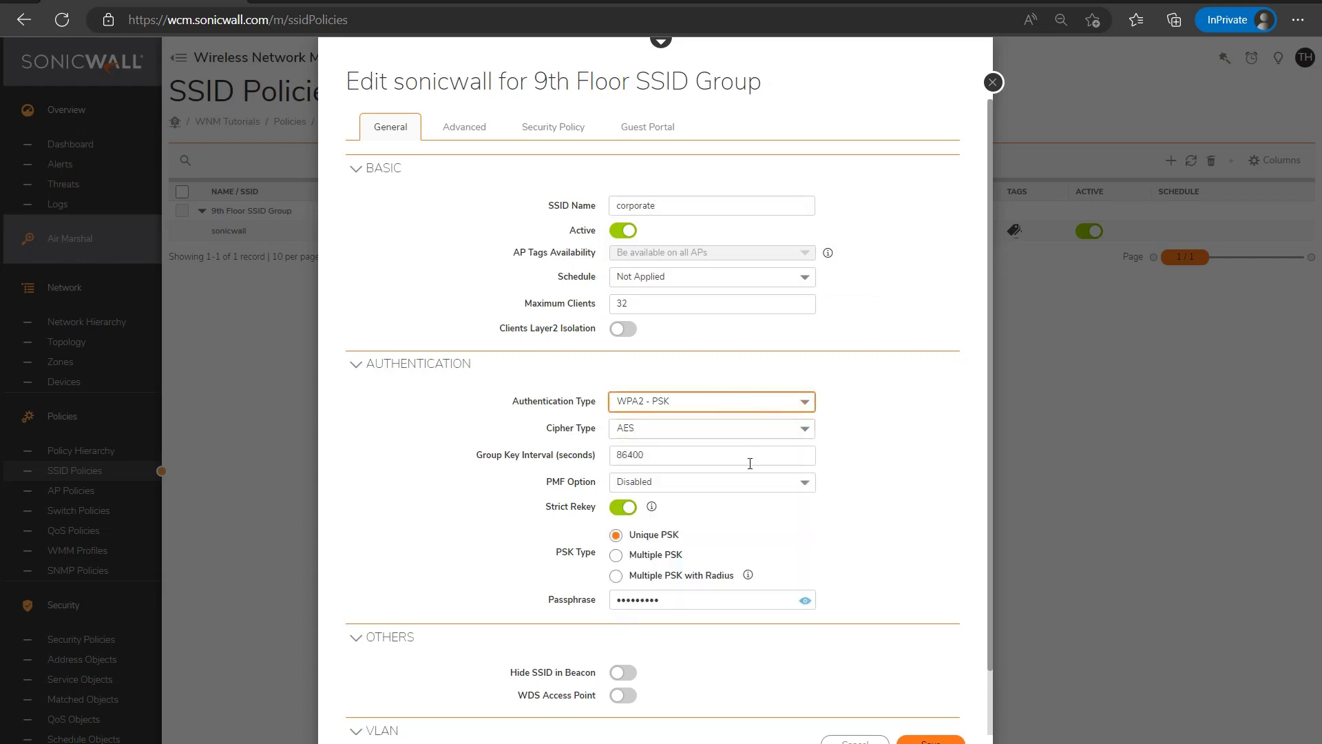
Step: Enter a new passphrase for the corporate SSID and set its VLAN ID to 200
left_click(688, 599)
double_click(688, 600)
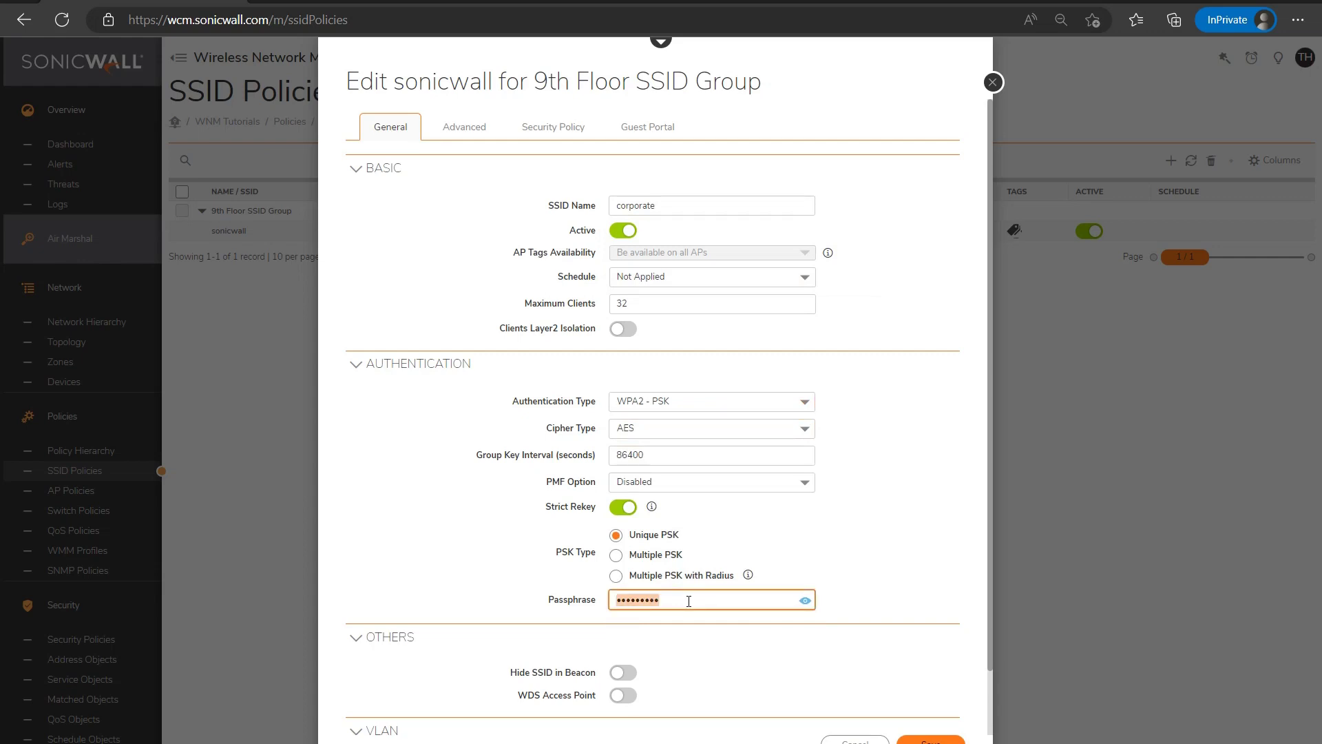
type("•••••••••••")
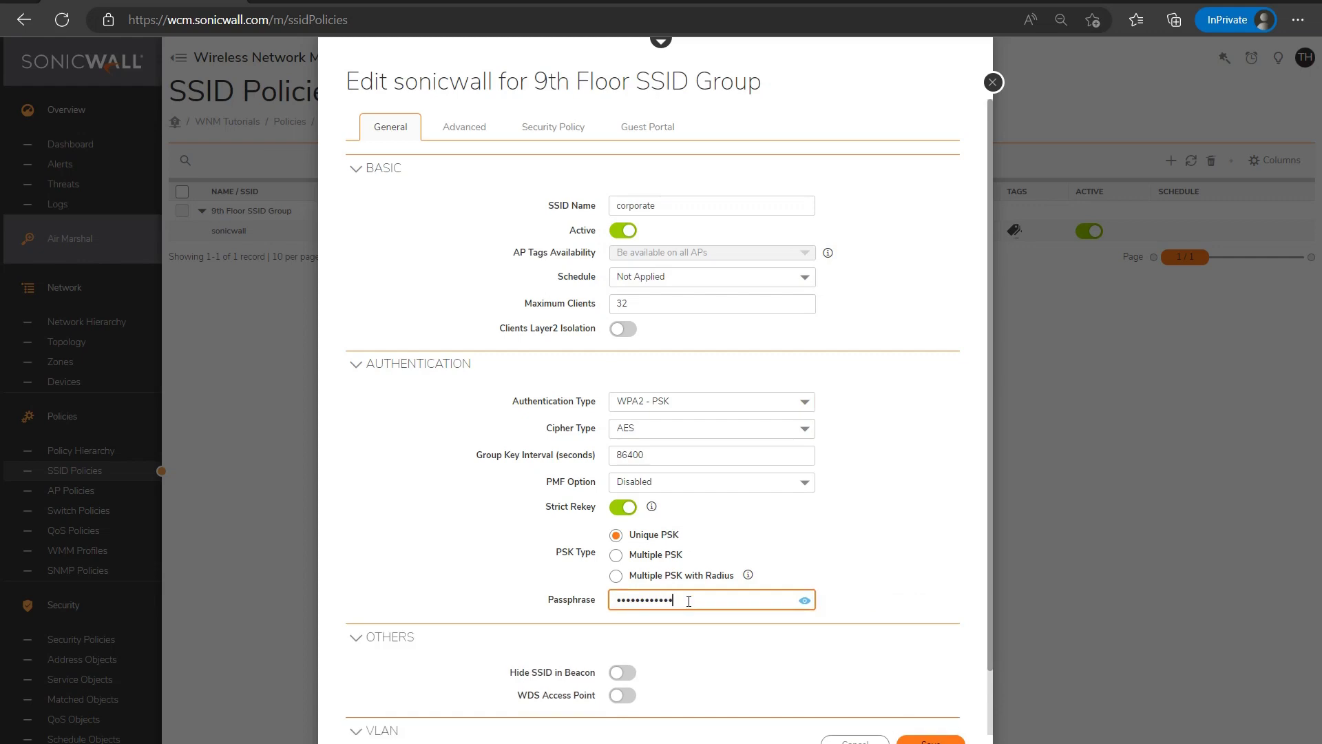
scroll(703, 689, "down", 1)
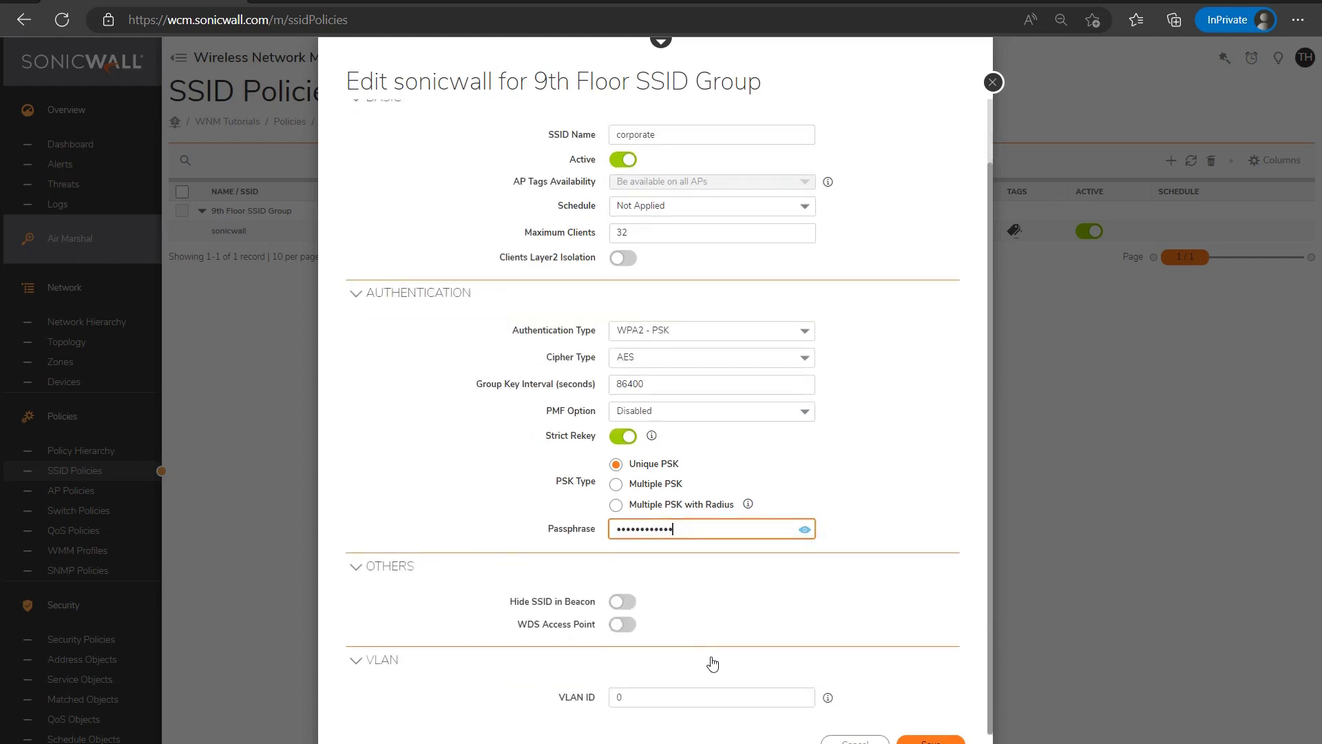
left_click(708, 696)
double_click(709, 697)
type("200")
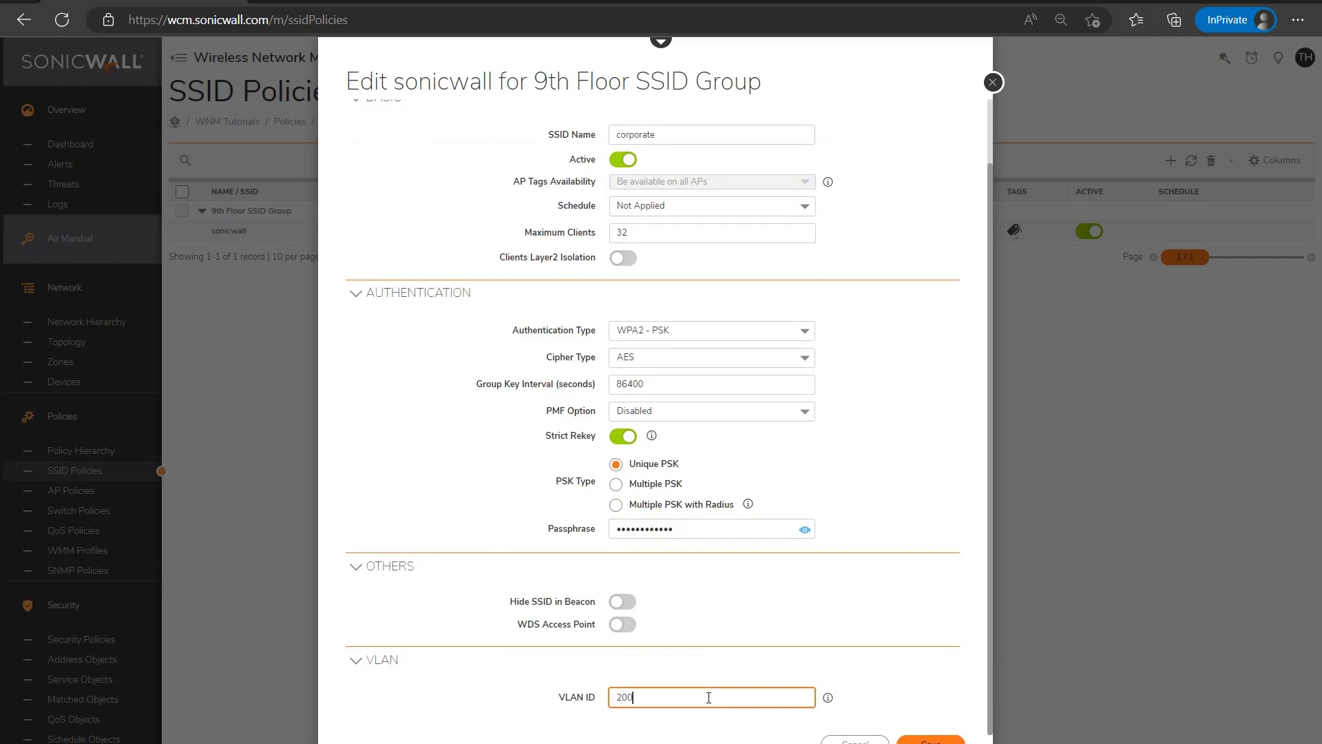
scroll(709, 697, "up", 1)
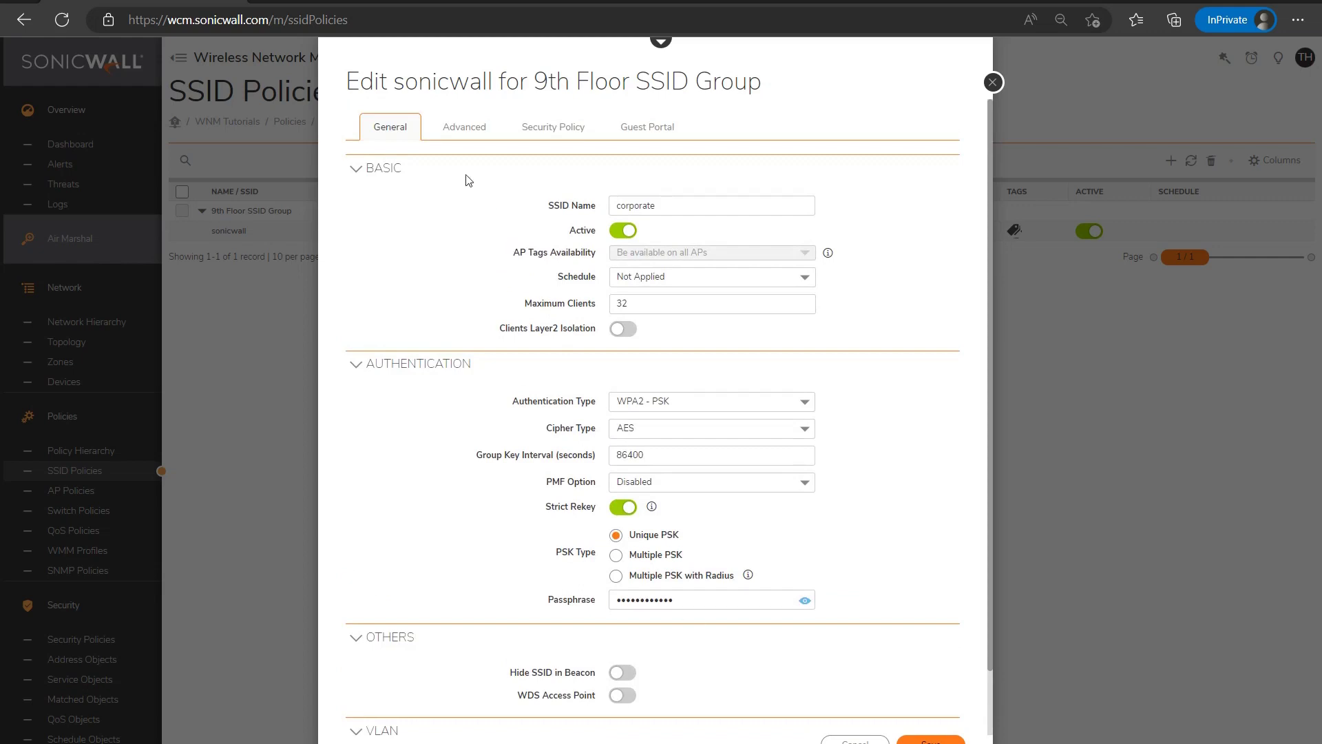
Step: Review the SSID's Advanced and Security Policy settings, leaving the CFS policy Not Applied
left_click(465, 125)
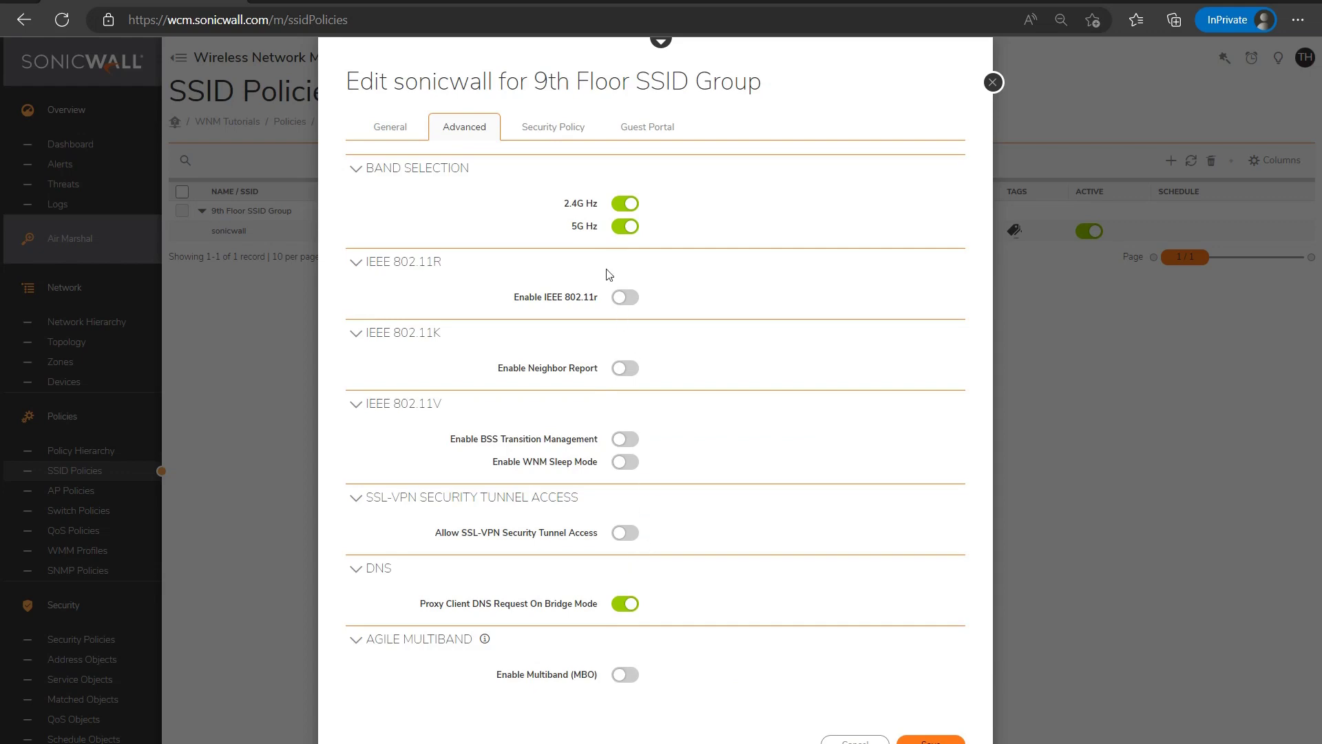
left_click(562, 129)
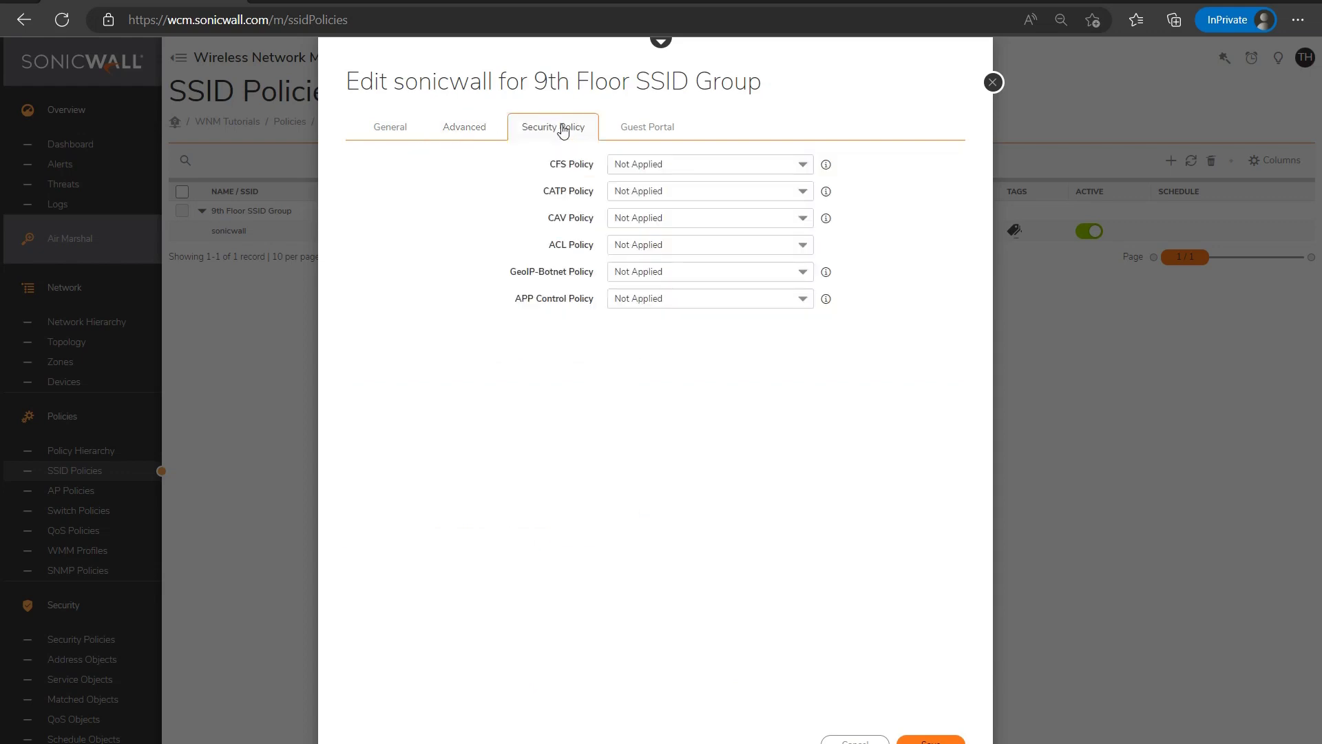
left_click(665, 164)
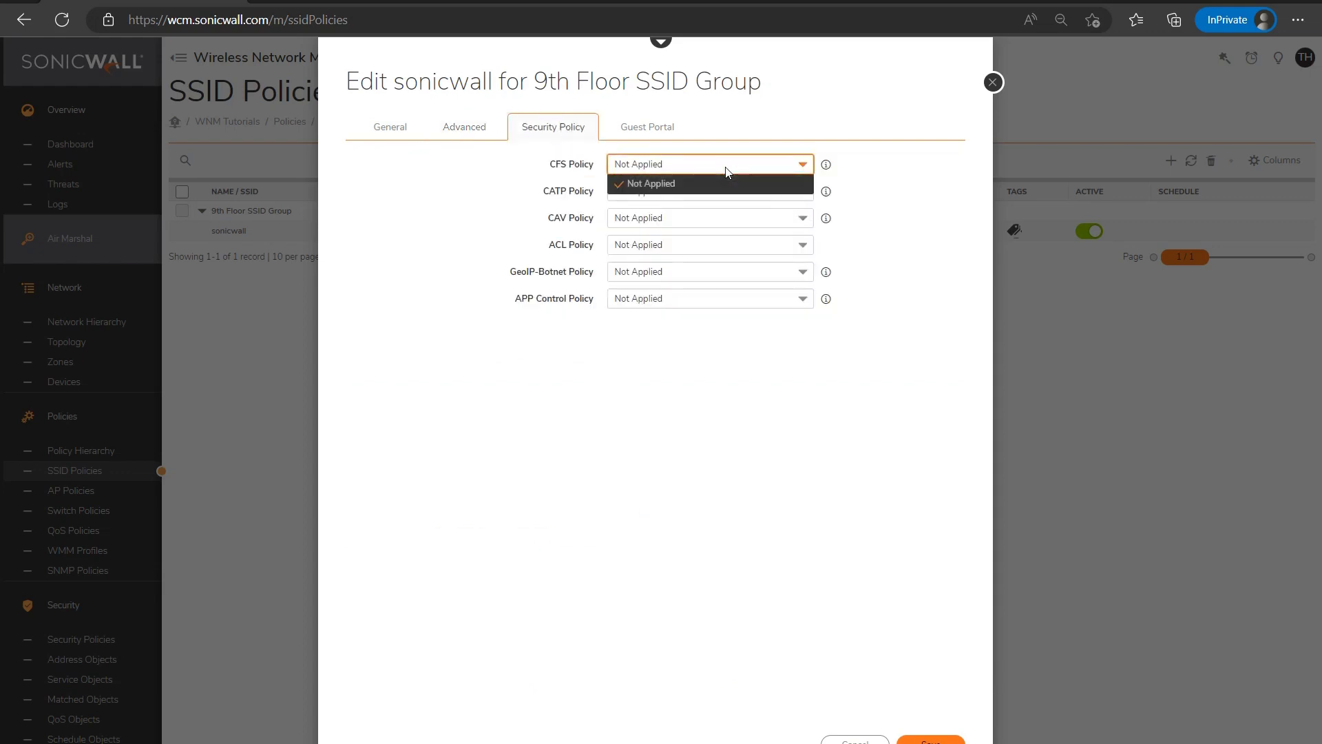
left_click(727, 183)
left_click(731, 191)
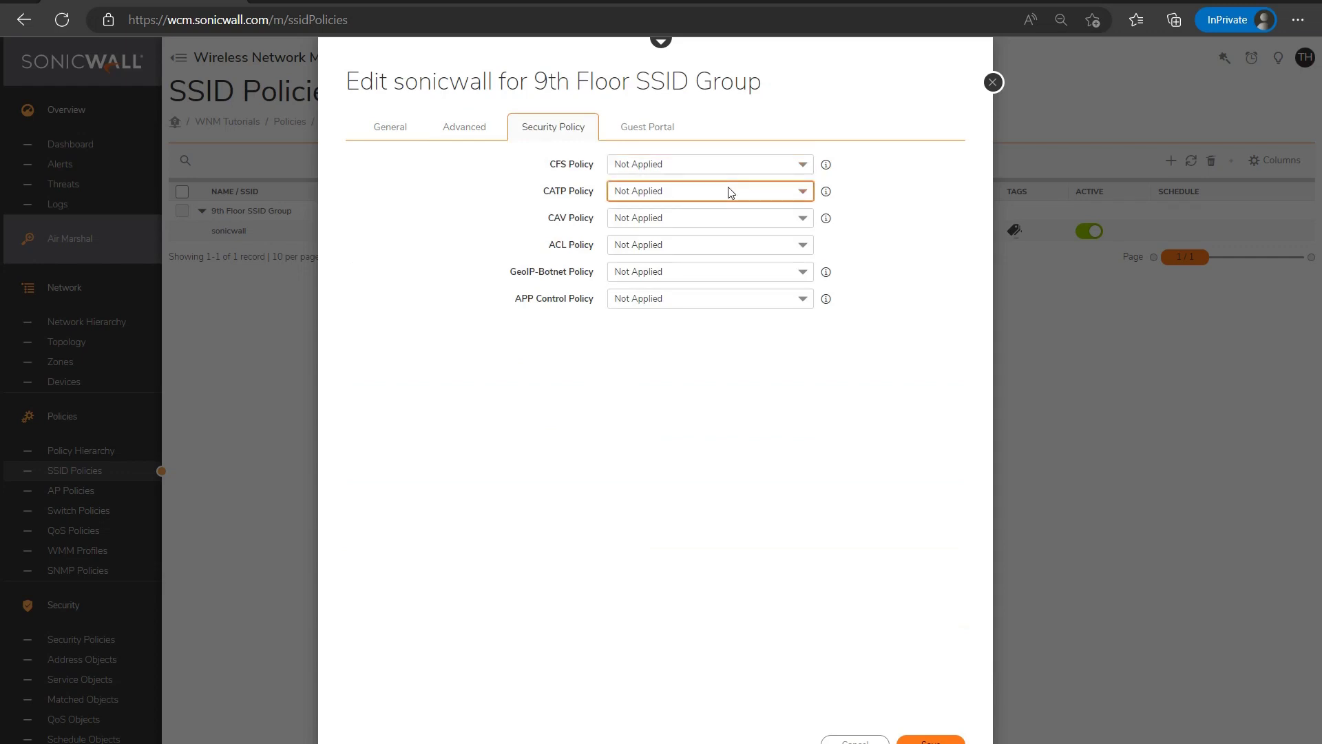
left_click(416, 203)
Step: Set the guest portal to Click-through with a Customized Splash Page and check sign-on sources
left_click(645, 130)
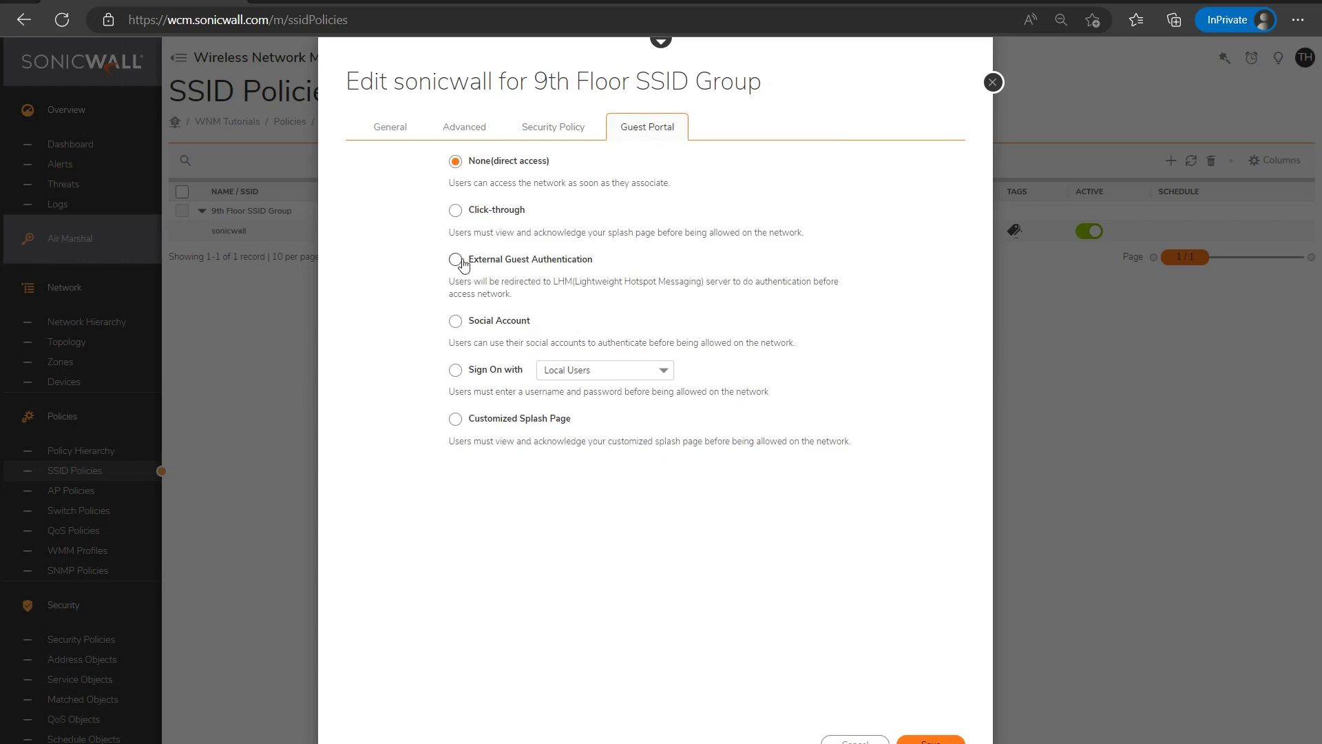
left_click(456, 211)
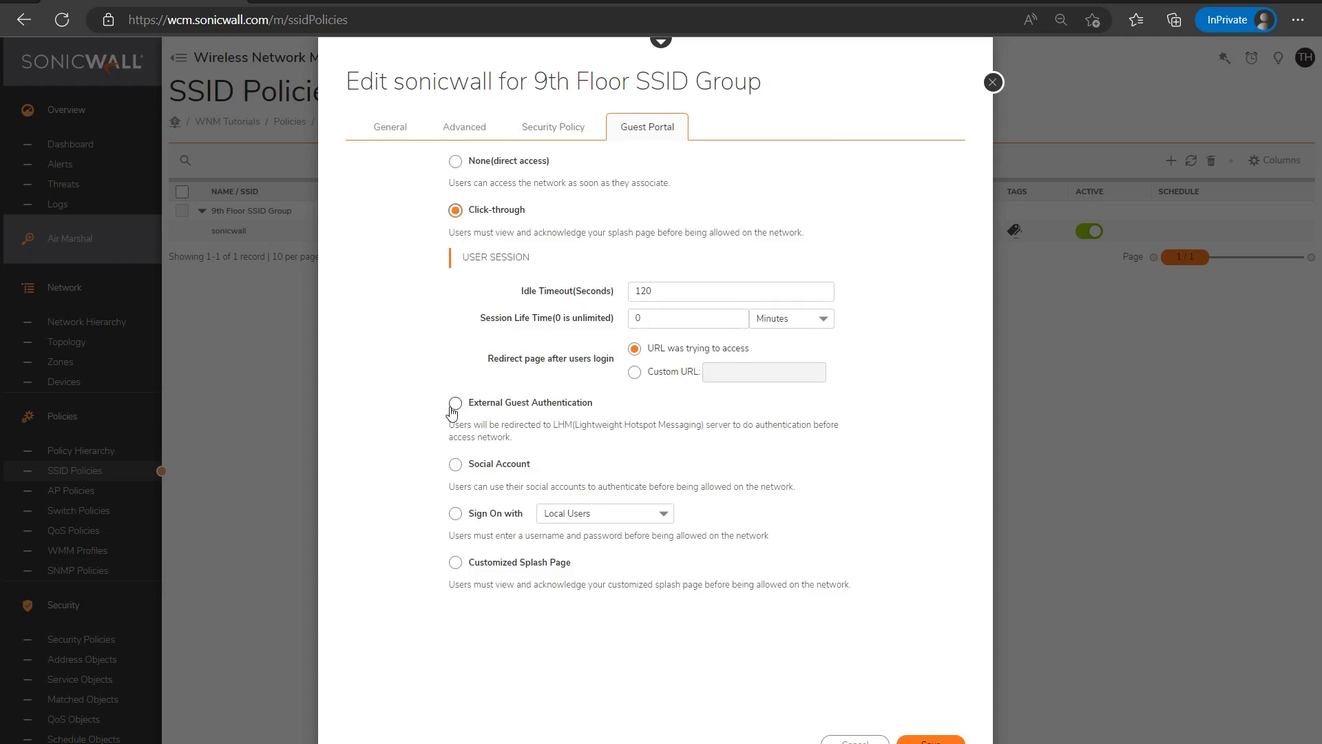
left_click(455, 563)
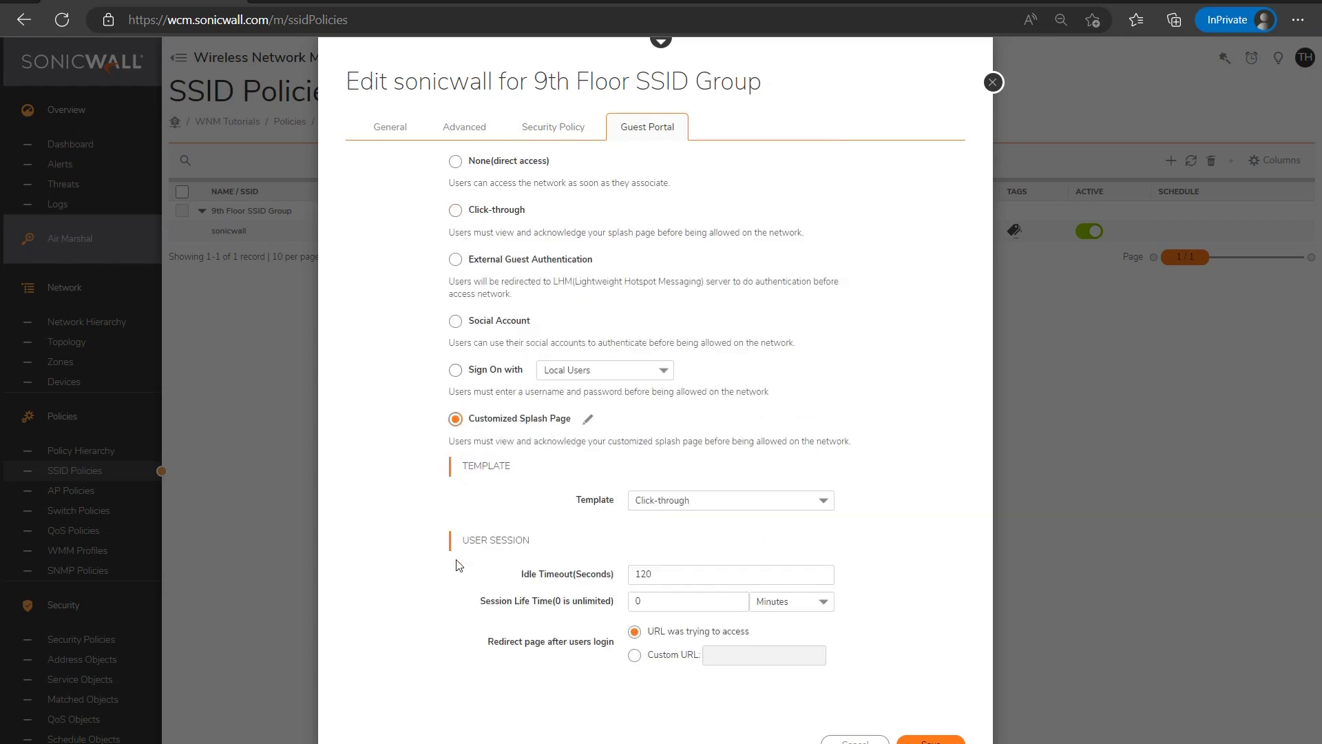
left_click(664, 372)
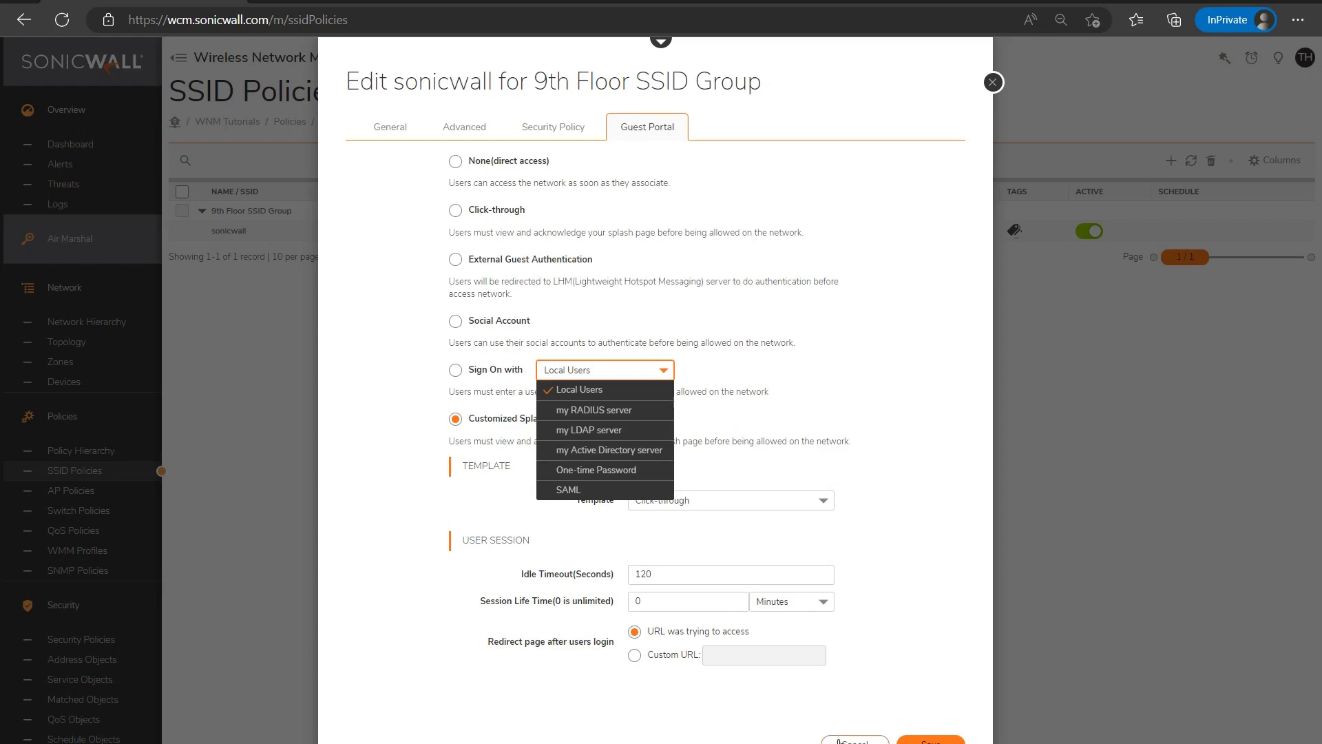
Step: Save the corporate SSID and add a new SSID named 'guest' to the group
left_click(384, 130)
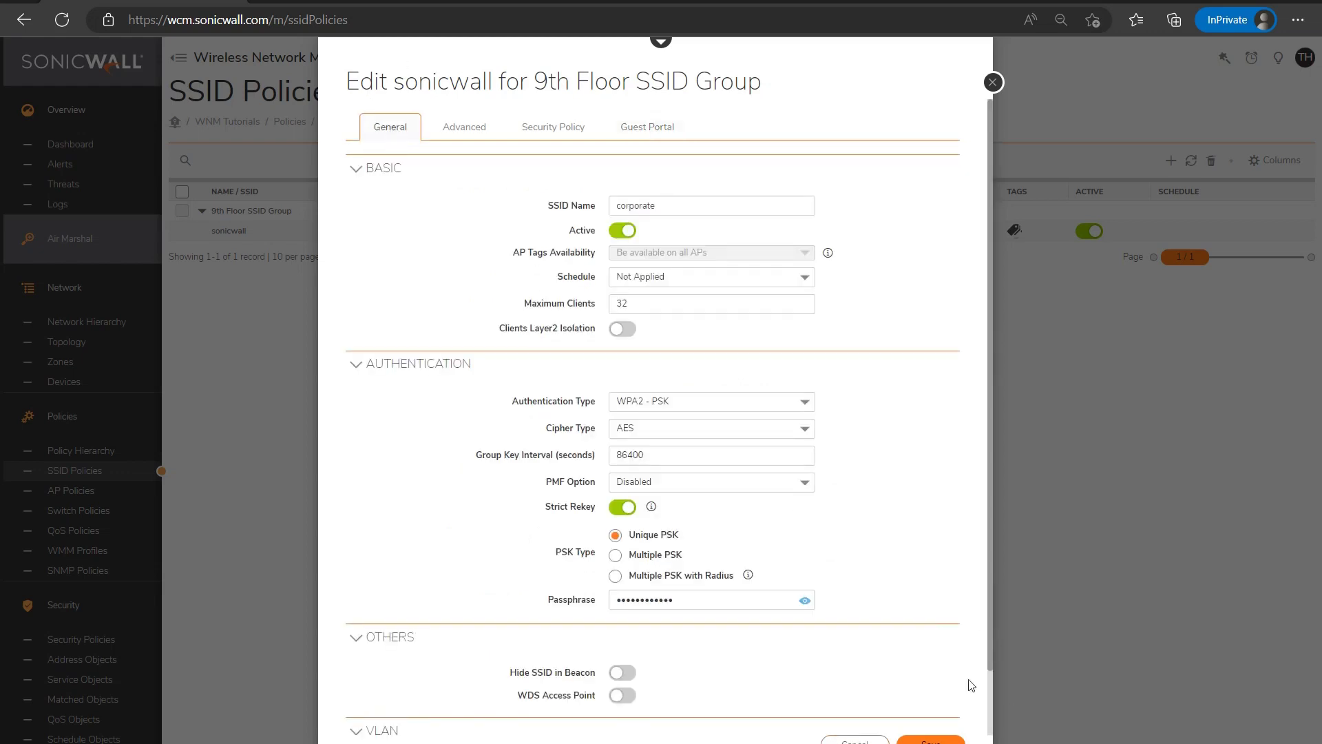
left_click(937, 740)
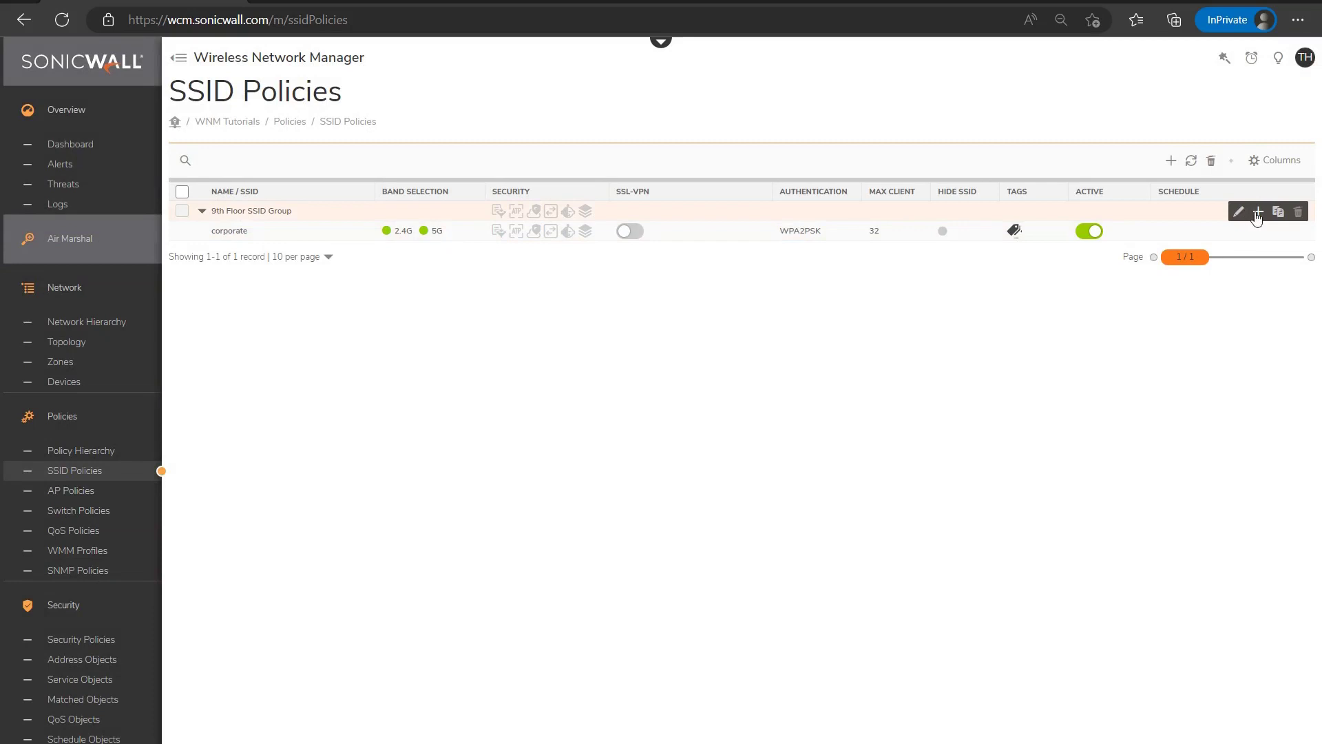
left_click(1255, 212)
left_click(689, 206)
type("guest")
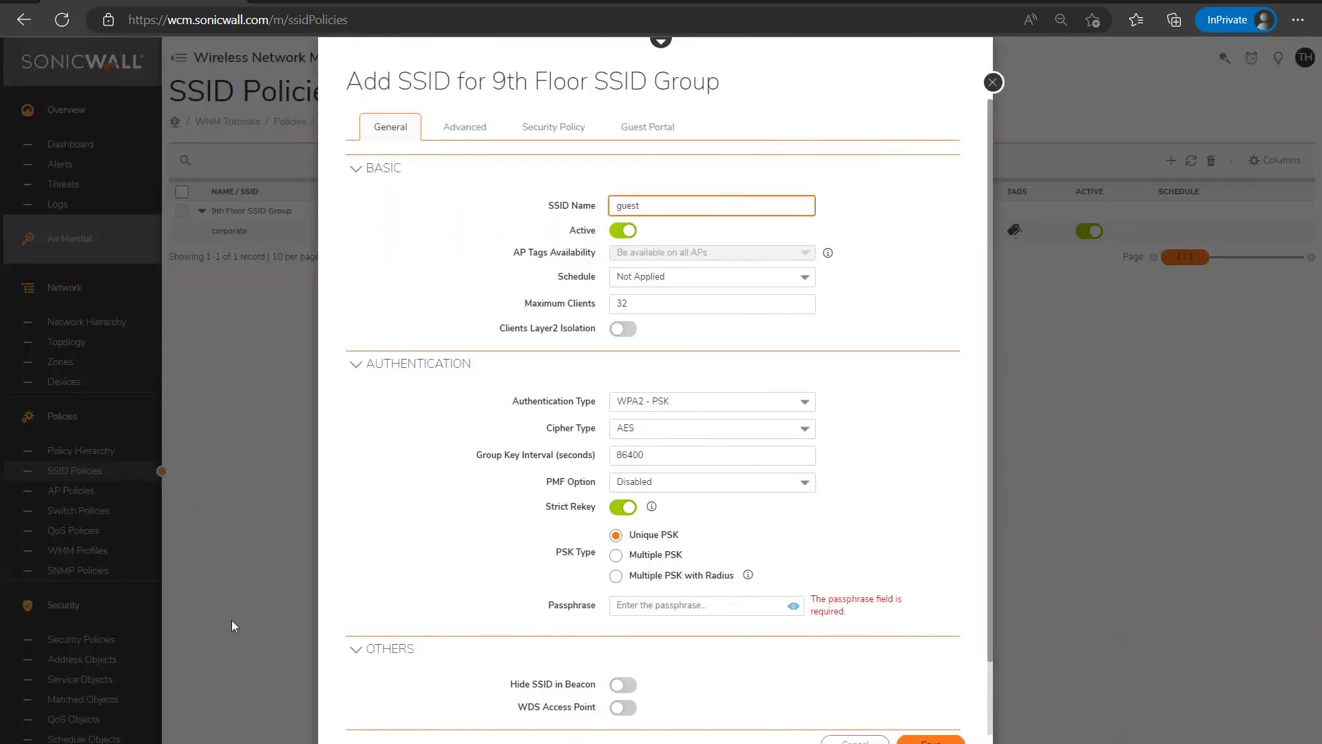
Step: Give the guest SSID a passphrase and set its VLAN ID to 300
left_click(747, 603)
type("••••••••••••")
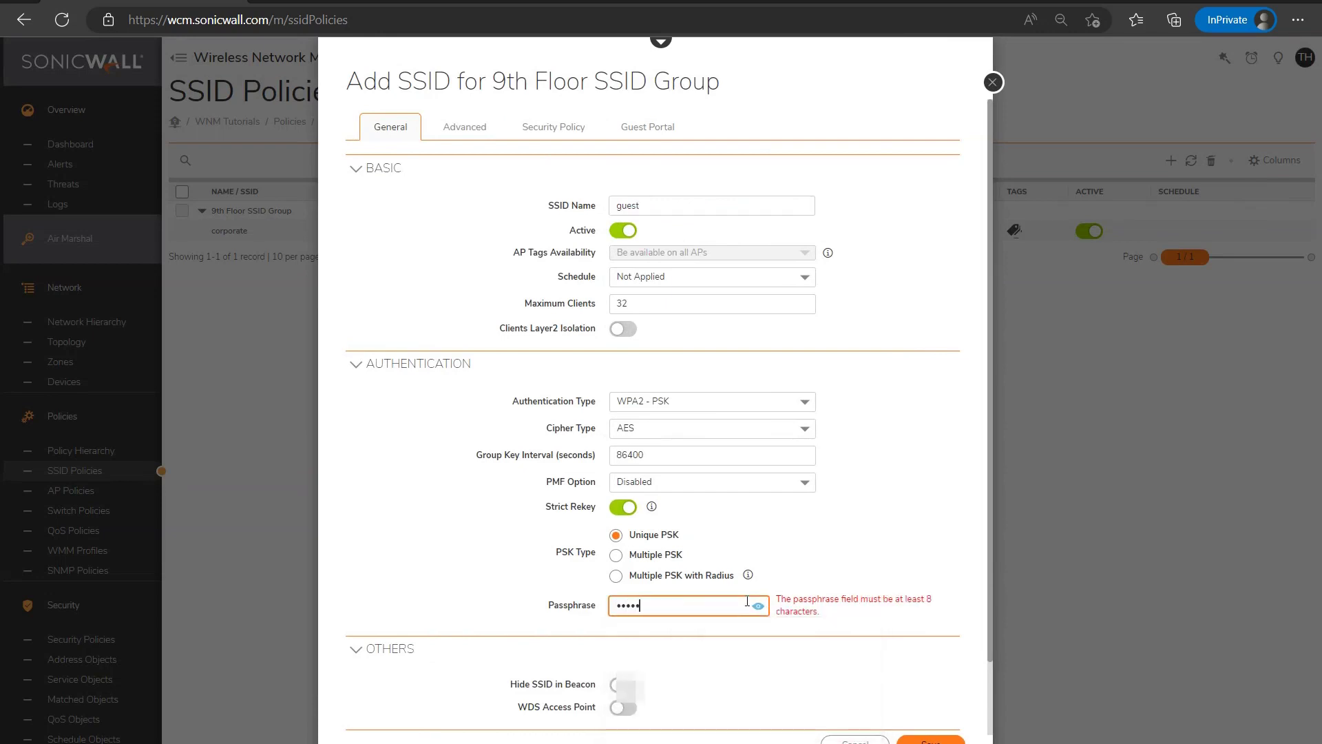
scroll(757, 598, "down", 1)
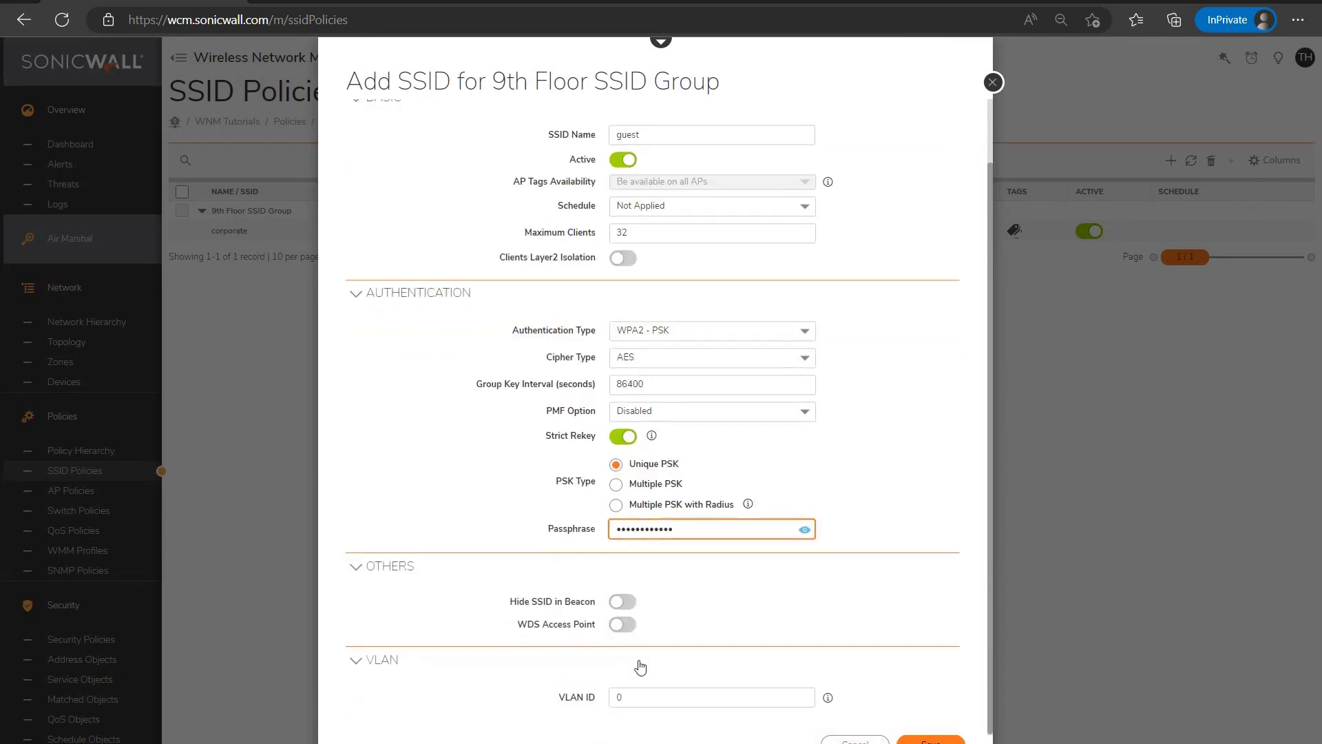
left_click(651, 696)
type("300")
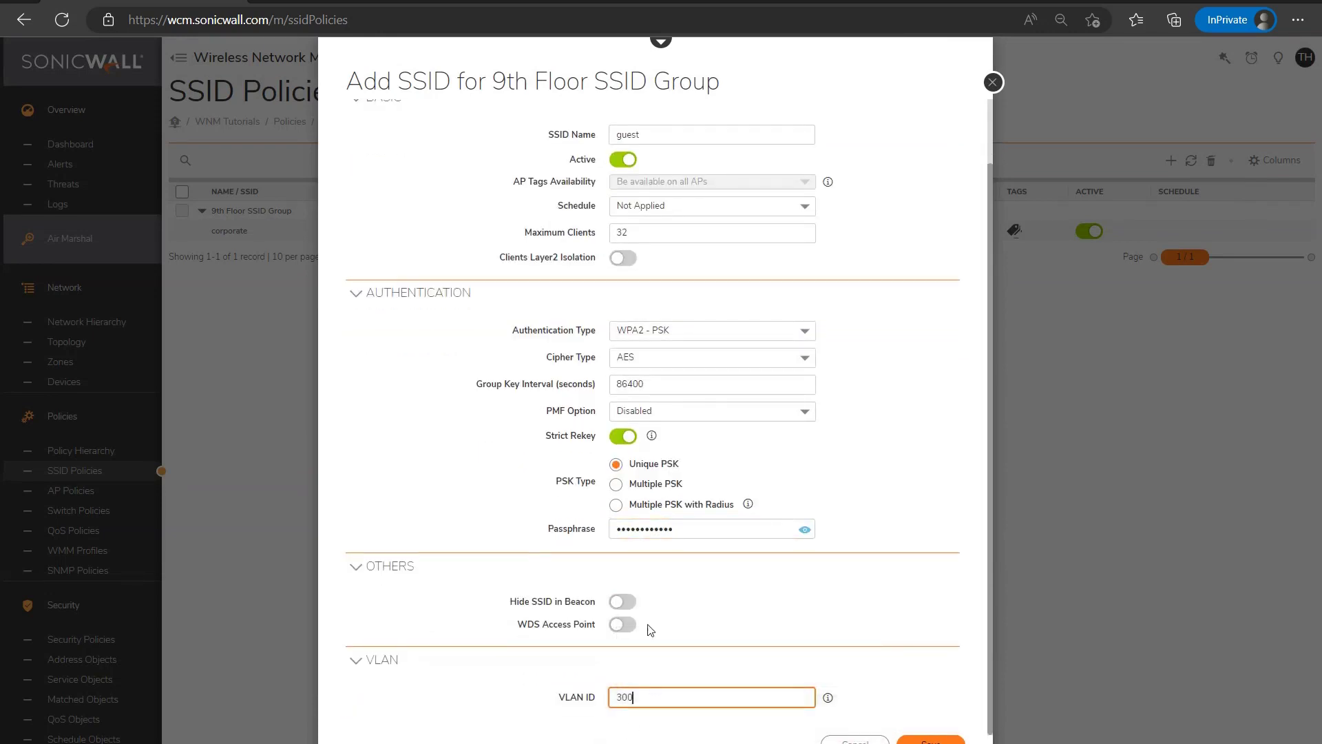
scroll(620, 414, "up", 3)
Step: Set the guest SSID's portal to Click-through with a 60-minute session lifetime
left_click(628, 127)
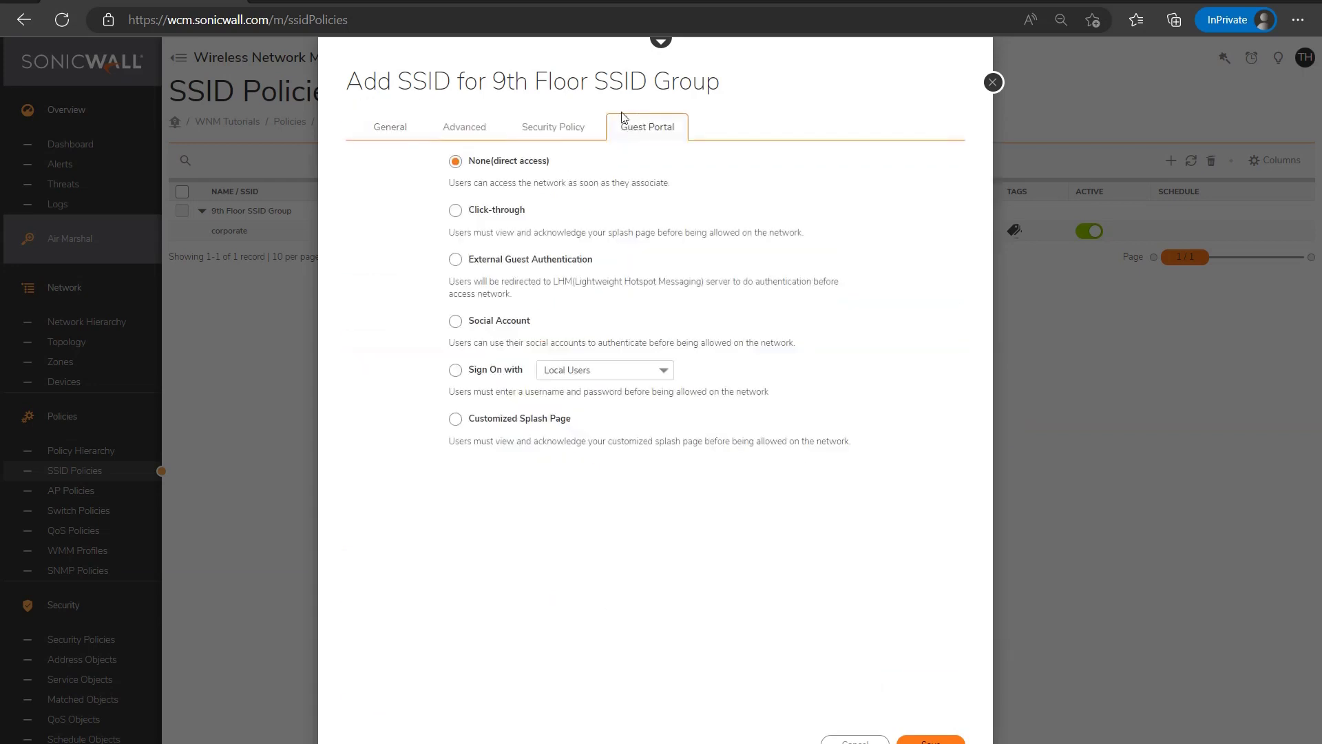
left_click(455, 210)
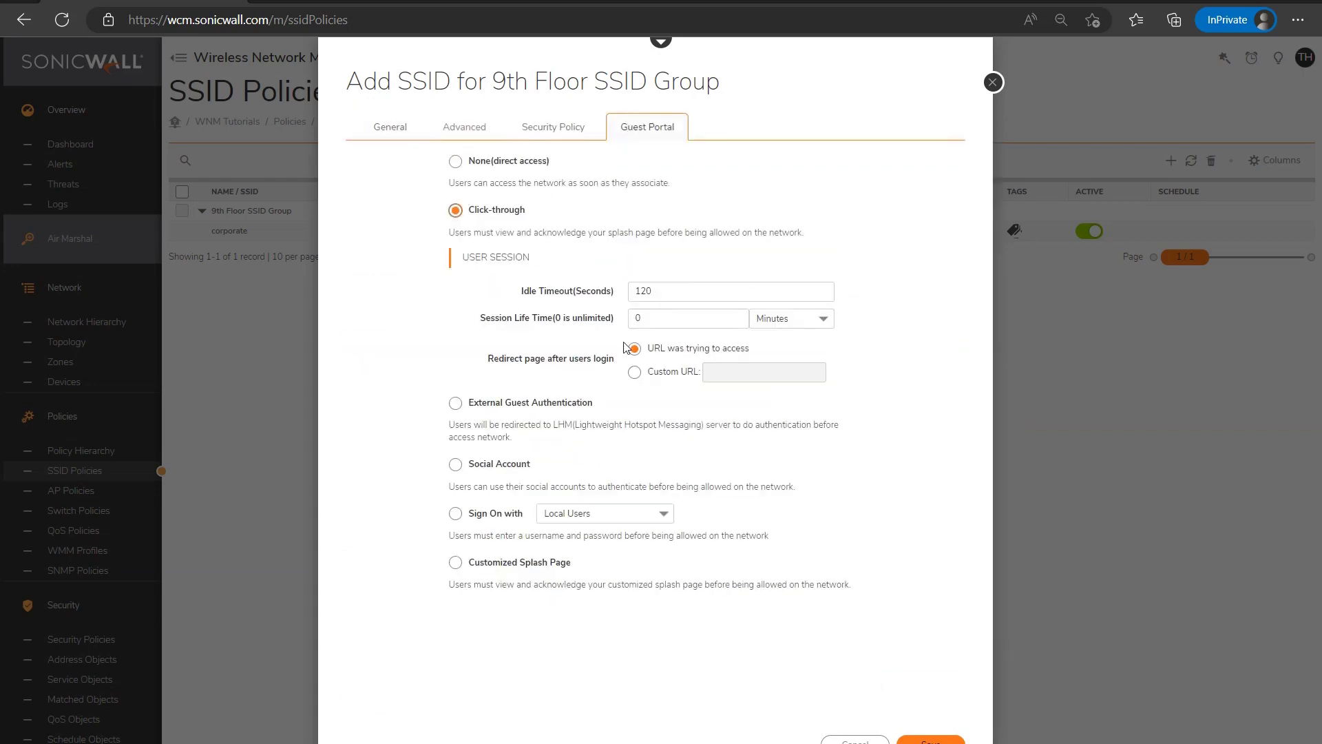
left_click(648, 322)
double_click(649, 320)
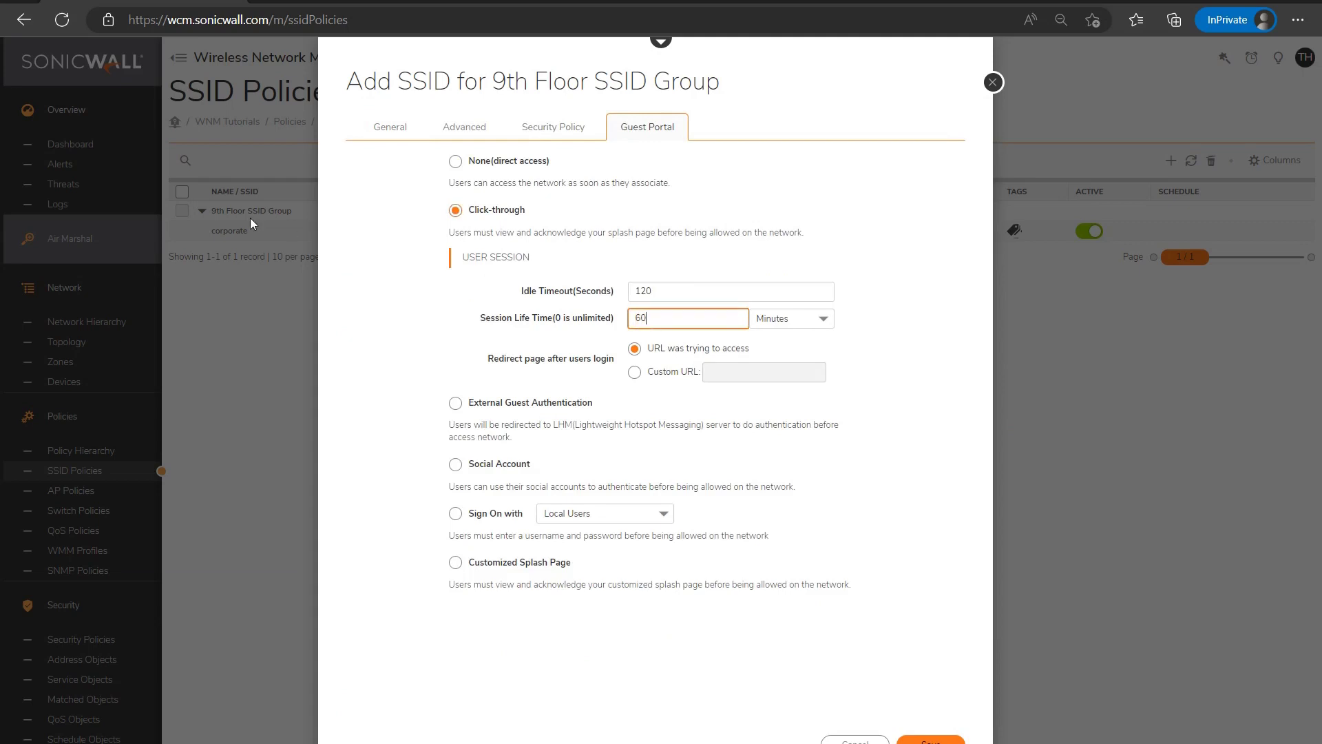
left_click(938, 444)
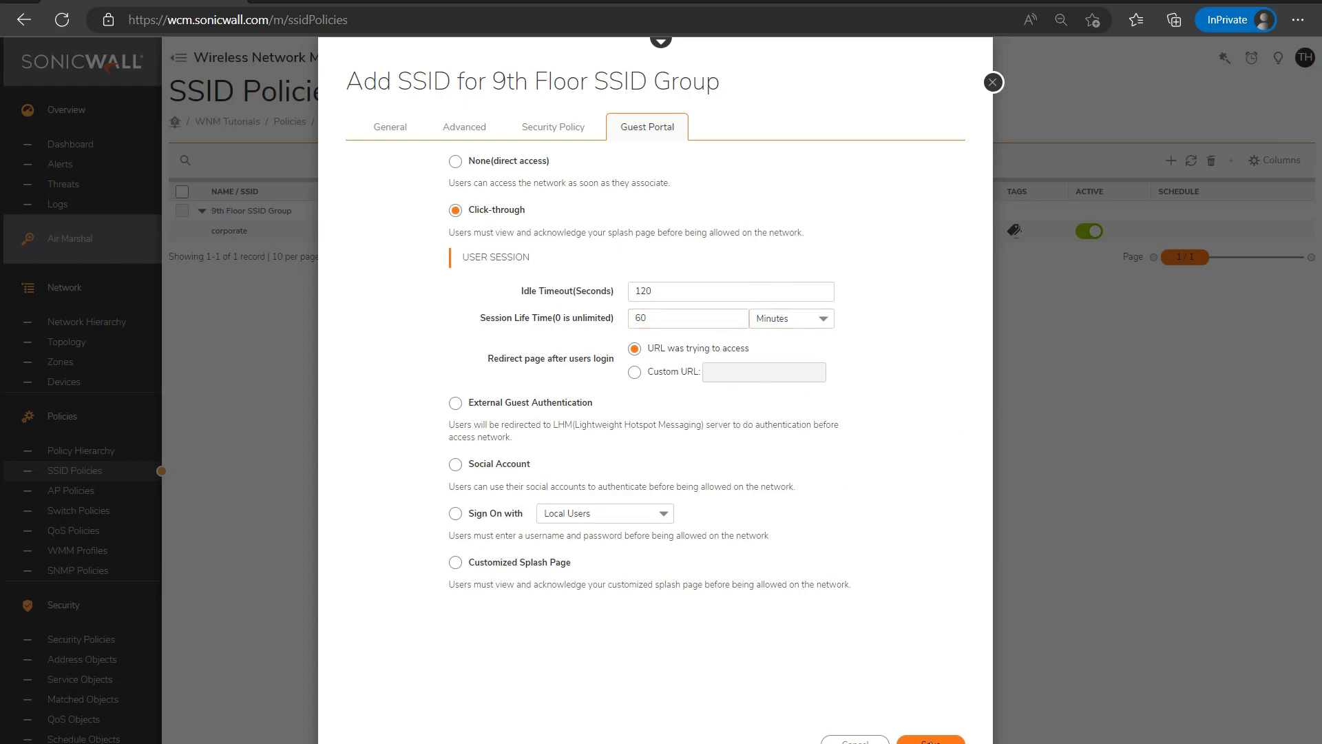
Step: Save the guest SSID into 9th Floor SSID Group and go to the AP Policies list
left_click(931, 739)
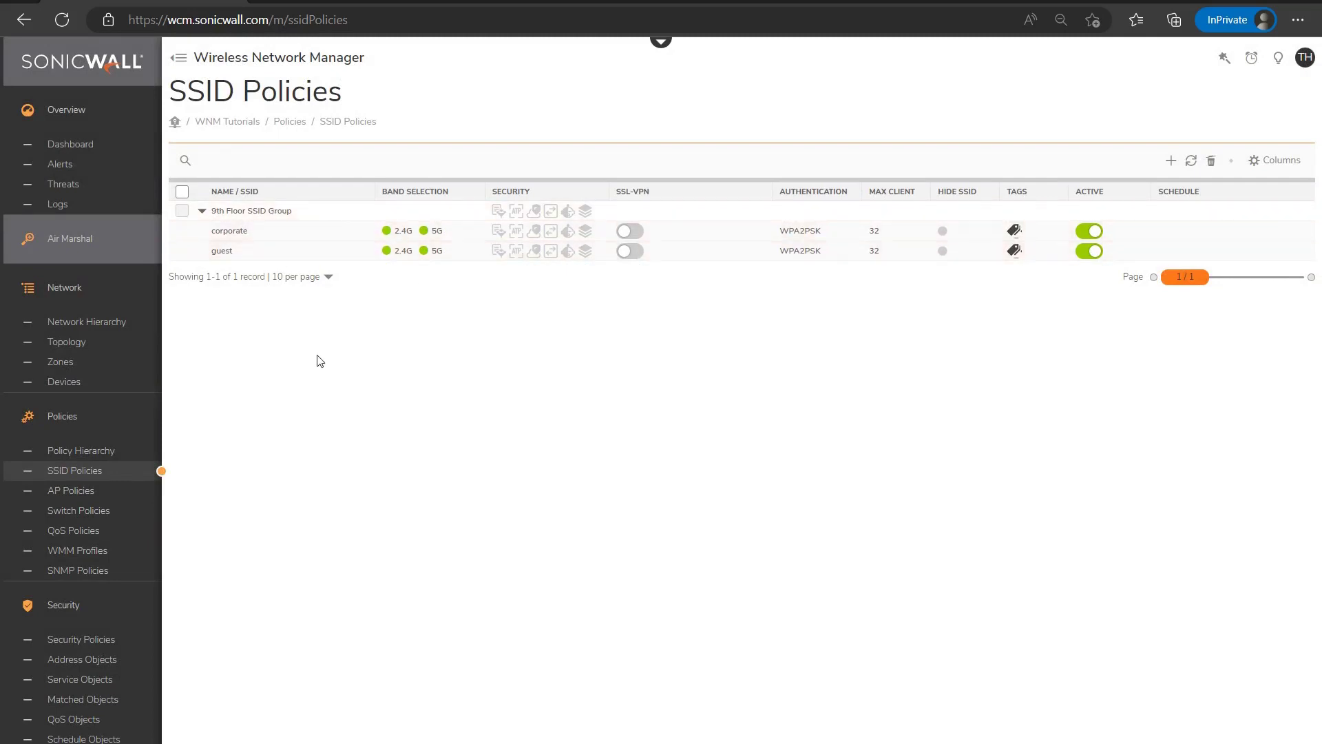
left_click(66, 495)
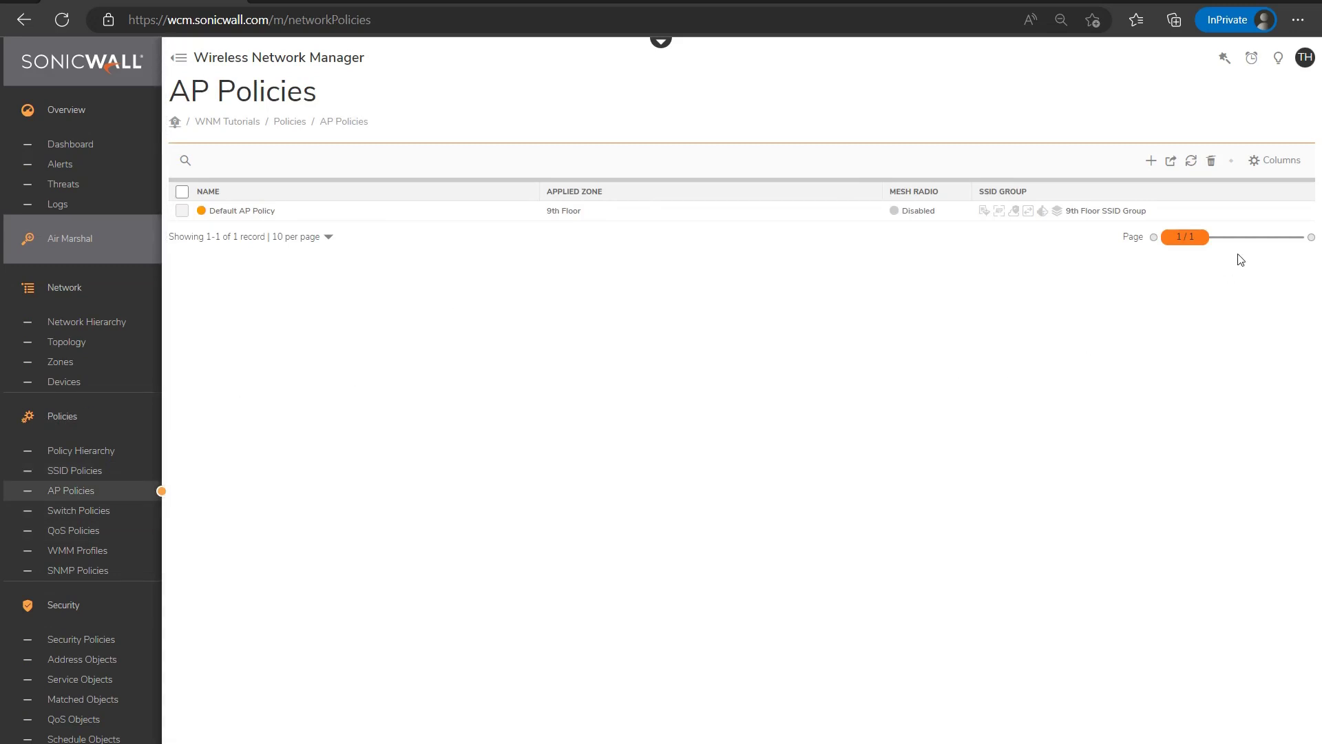
Step: Open the Default AP Policy for editing and review its System and 2.4/5GHz Radio settings
left_click(1260, 212)
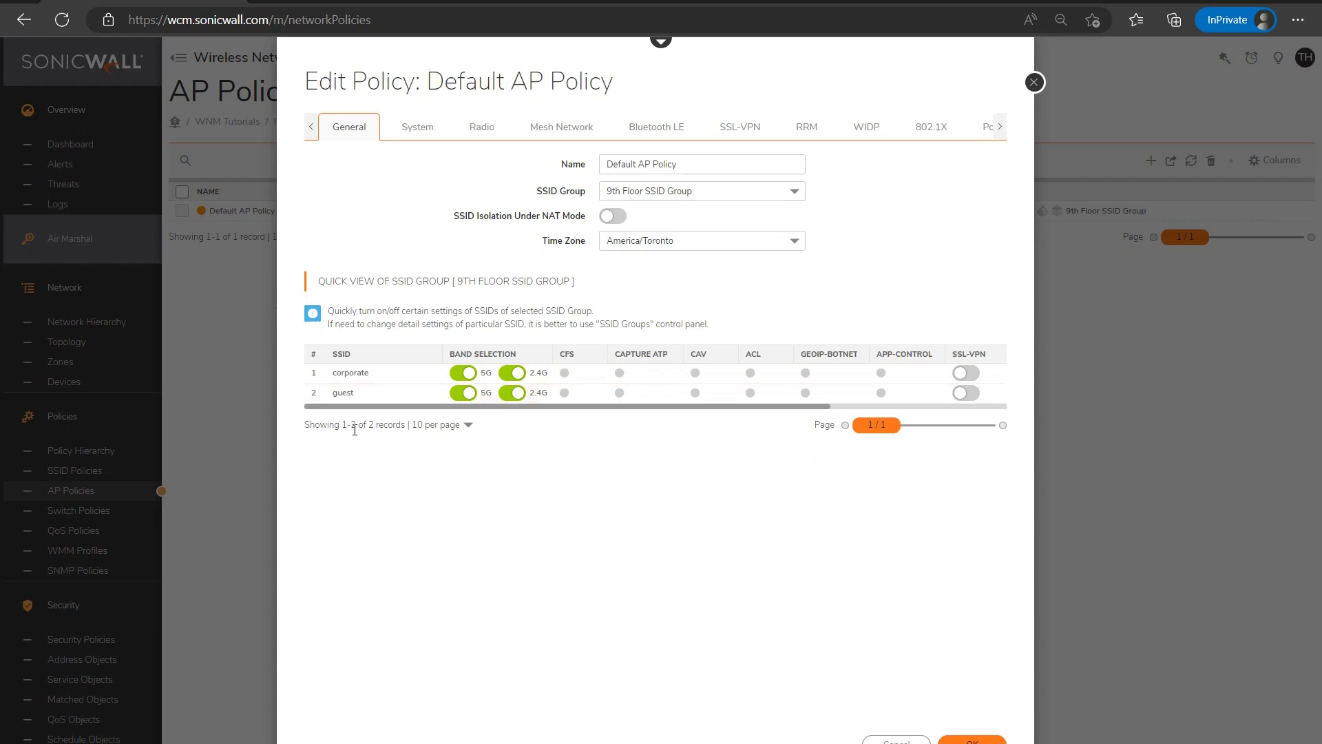
left_click(467, 137)
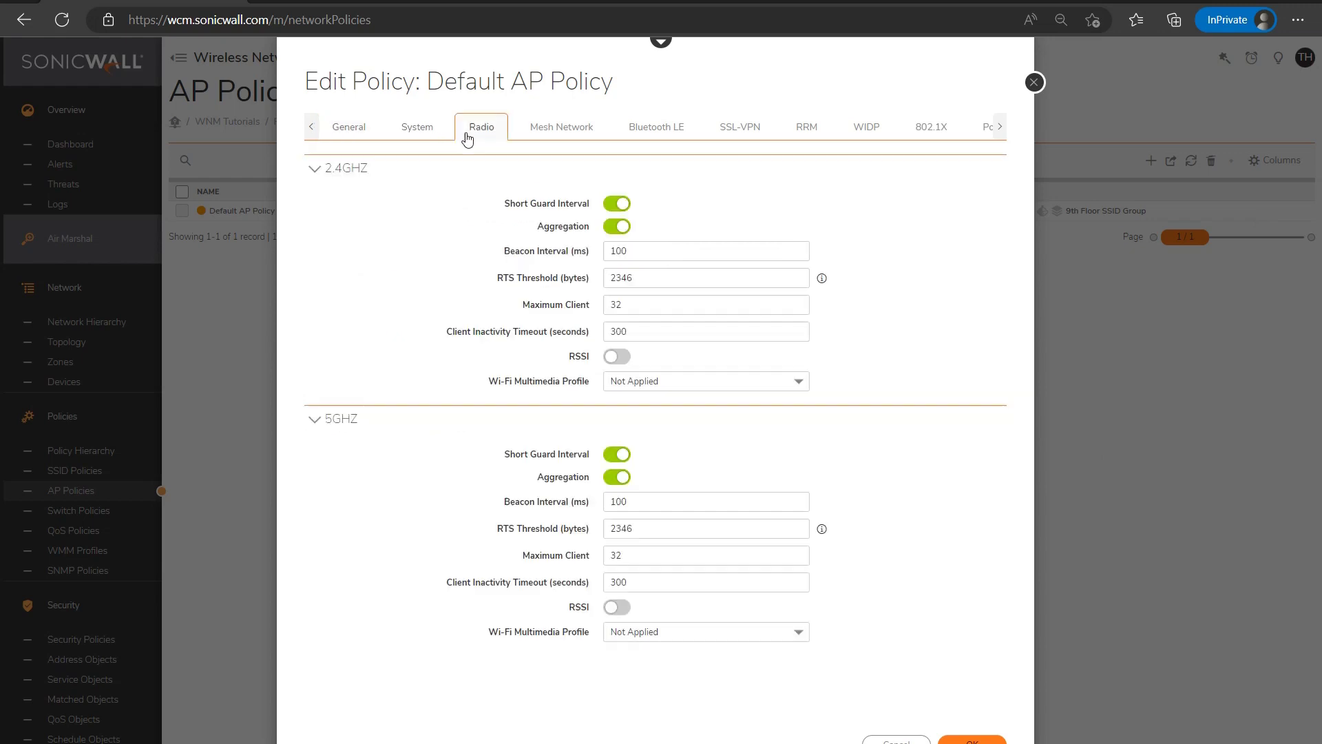
left_click(432, 135)
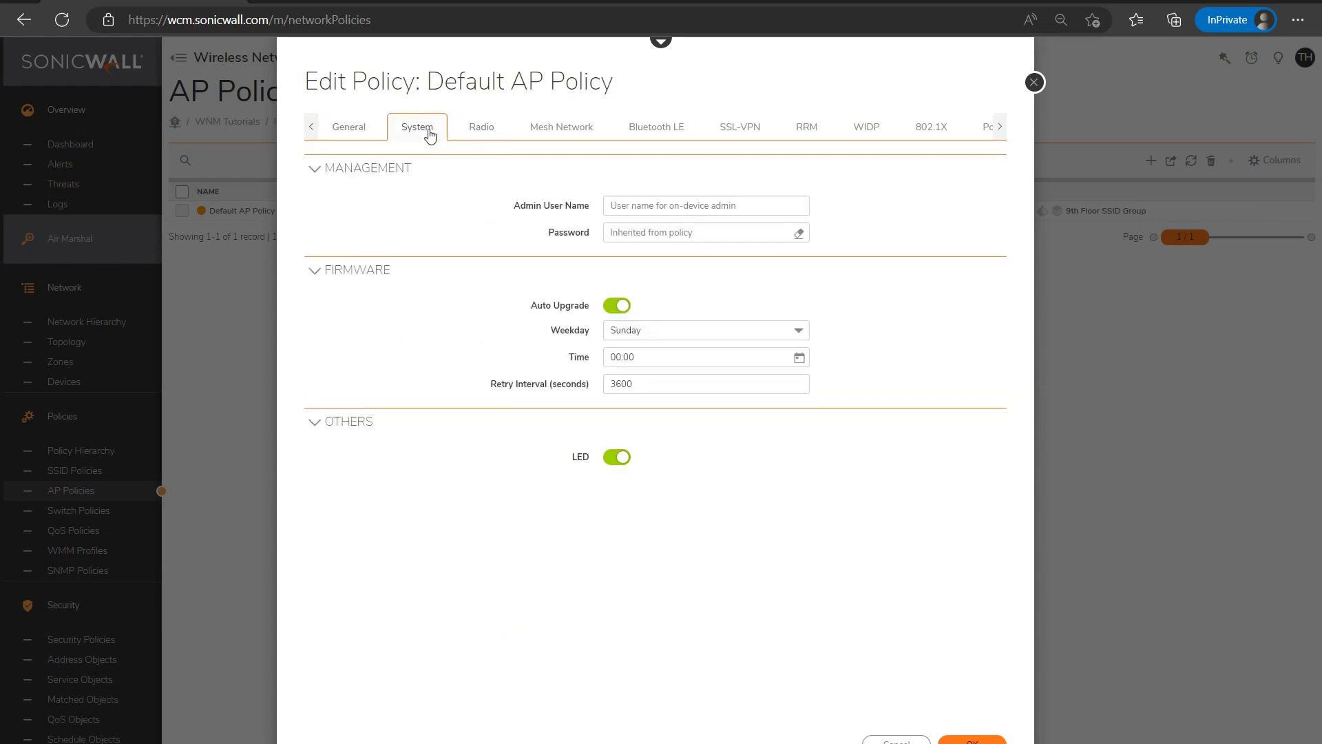
left_click(505, 130)
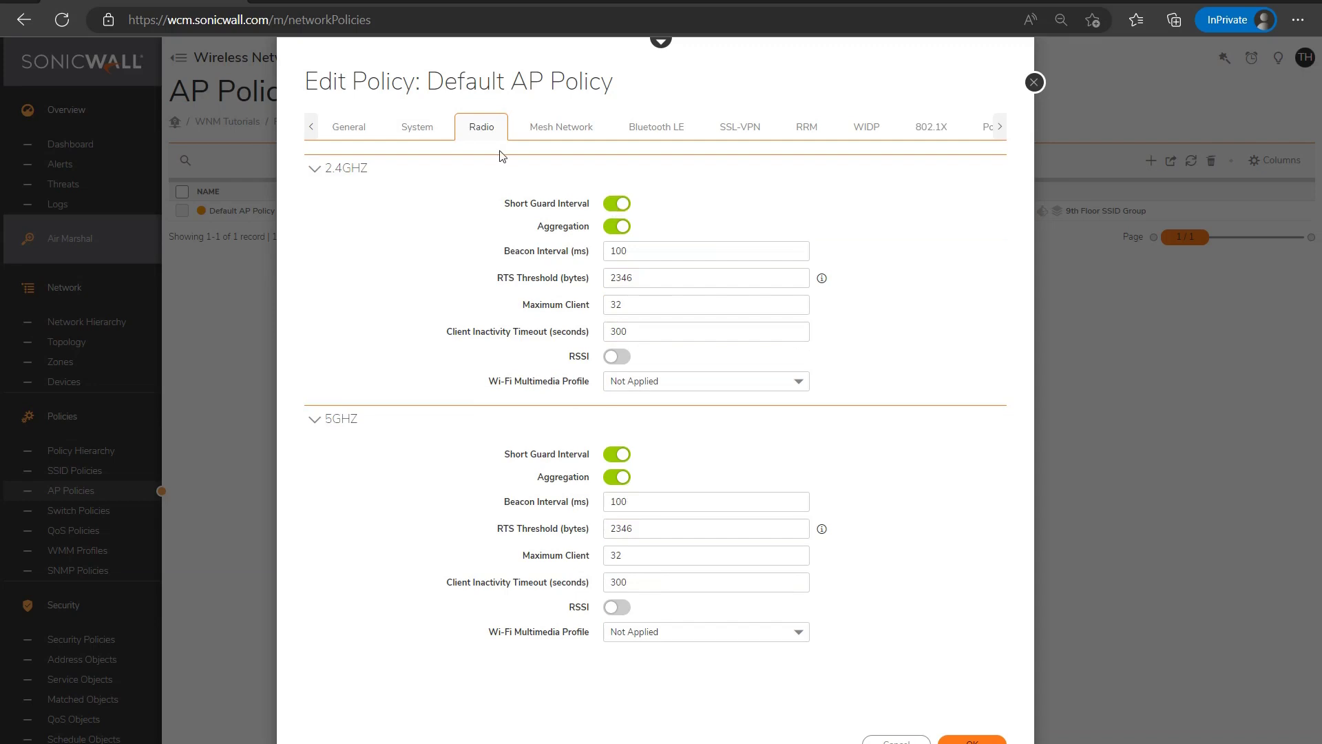
Step: Rename the Default AP Policy to '9th Floor AP Policy' on the General tab
left_click(360, 130)
left_click(726, 159)
key("ctrl+a")
type("9th Floor AP Policy")
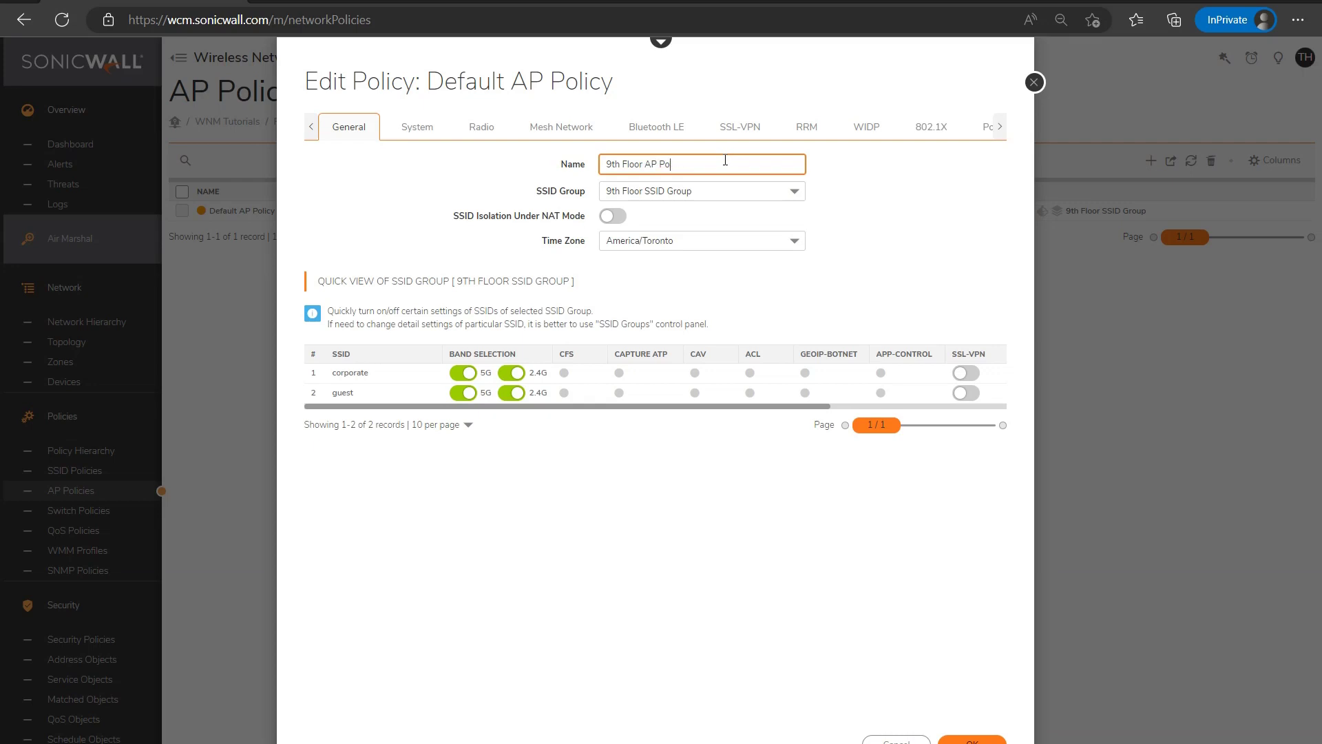
type("icy")
left_click(944, 237)
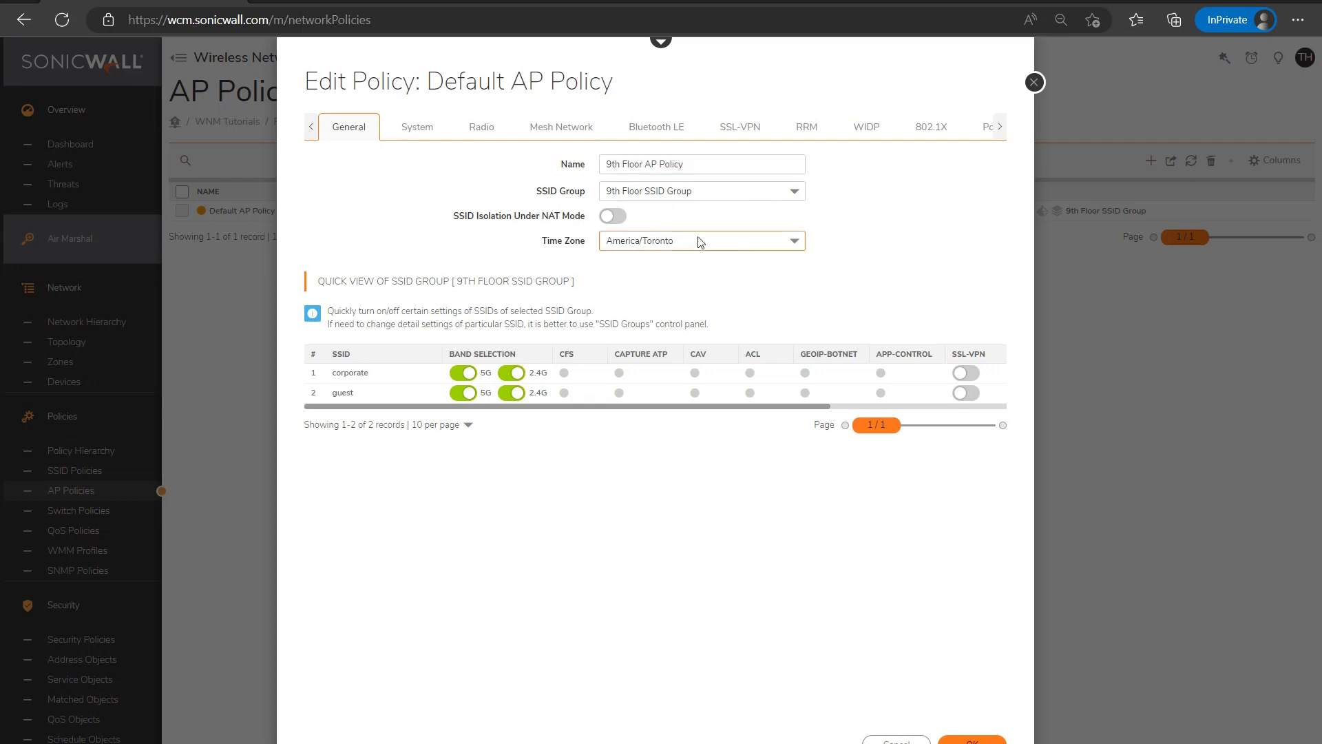
Step: Keep the SSID Group as 9th Floor and the Time Zone as America/Toronto
left_click(694, 193)
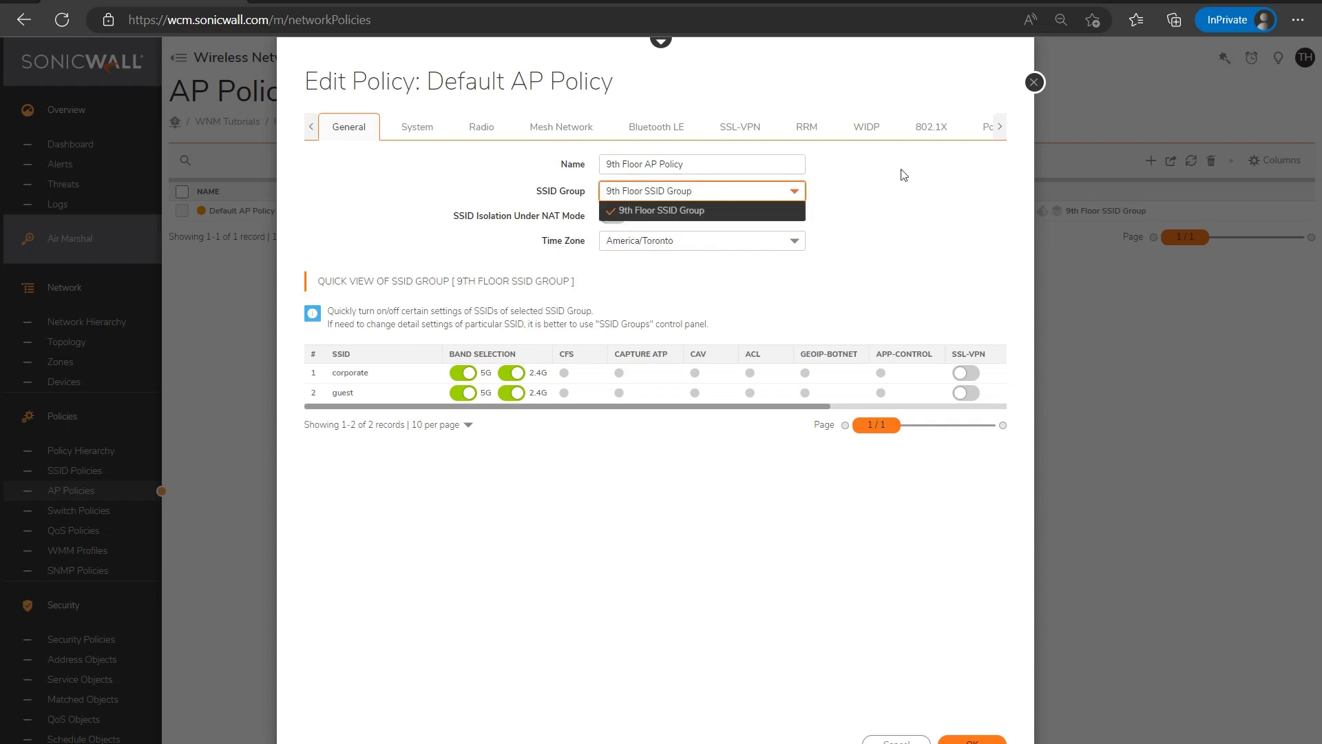
left_click(935, 202)
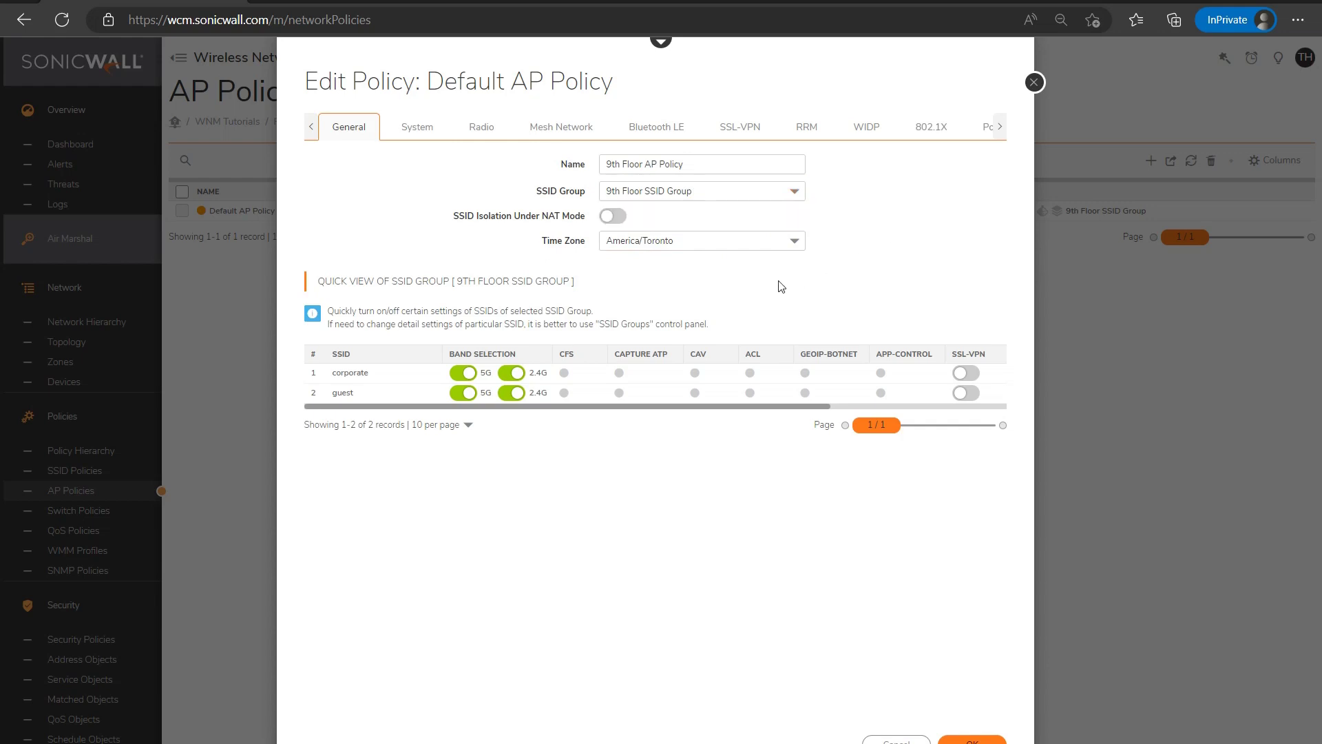
left_click(797, 239)
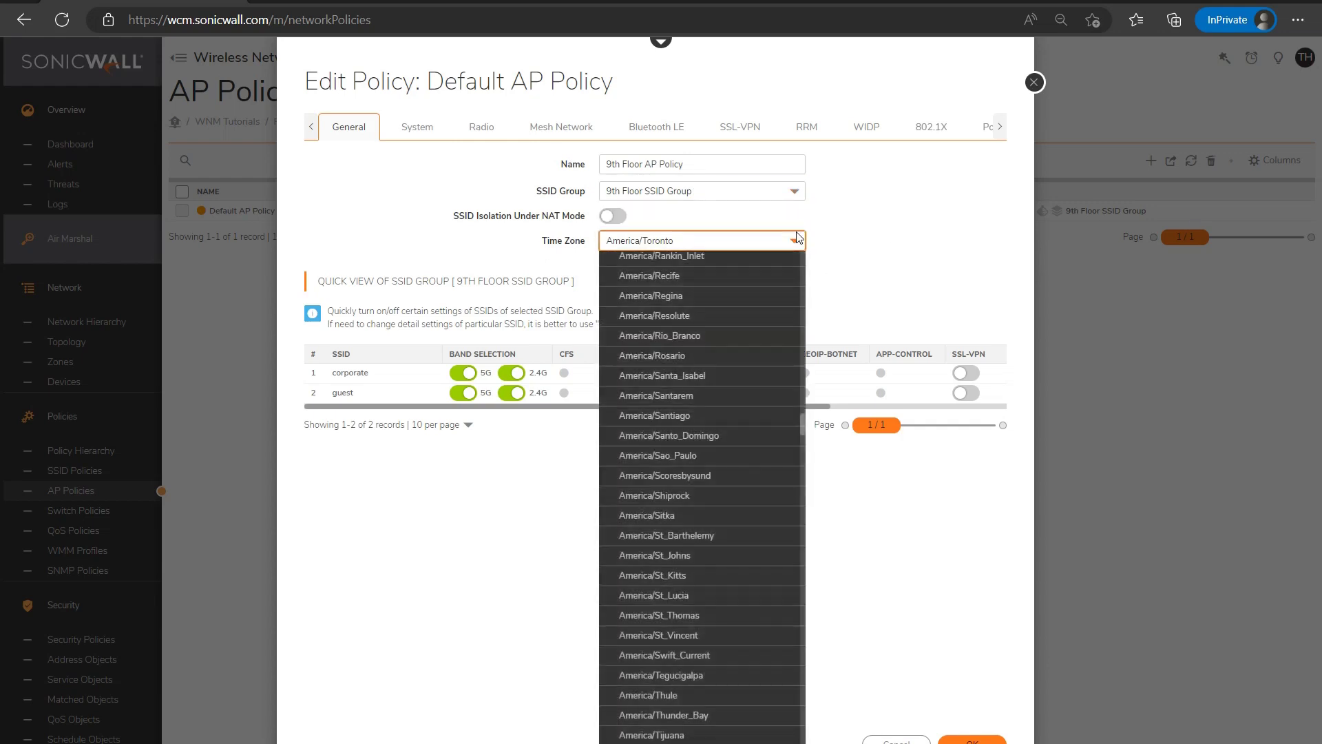
scroll(692, 673, "down", 1)
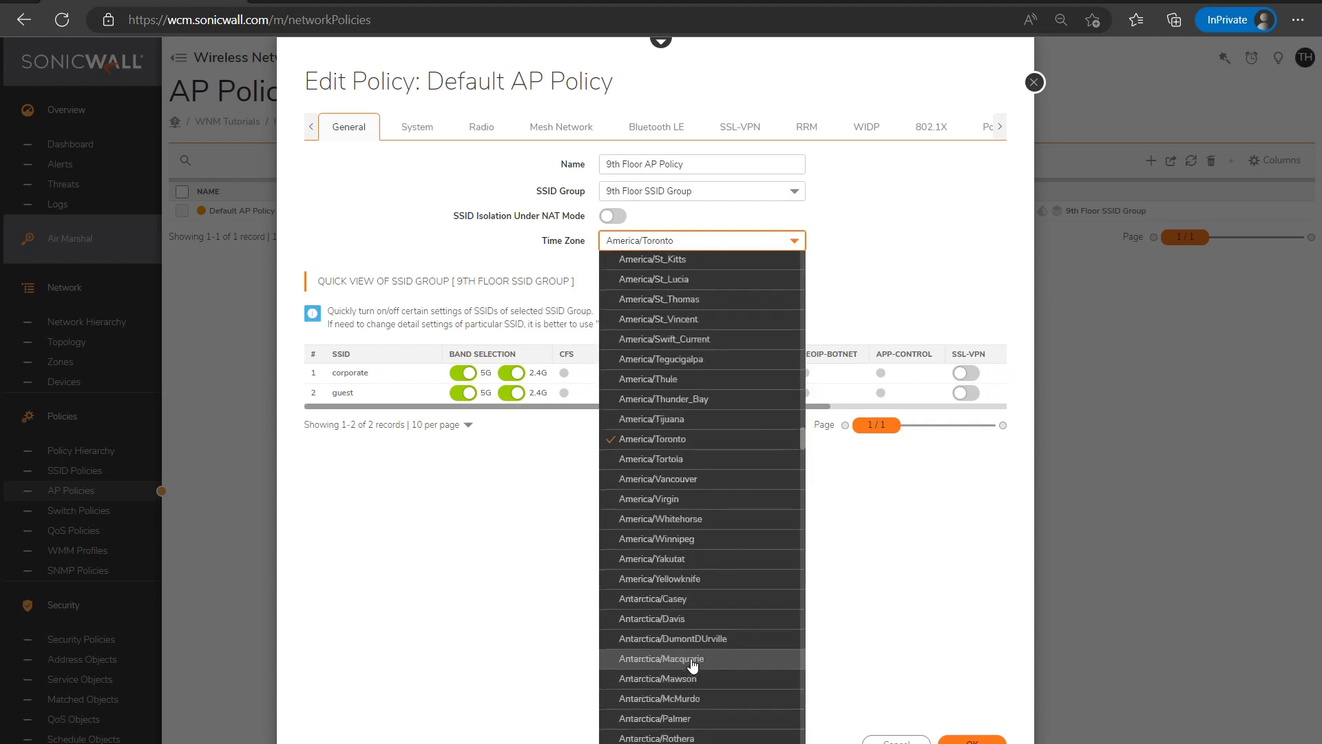
scroll(681, 658, "down", 1)
scroll(682, 658, "up", 1)
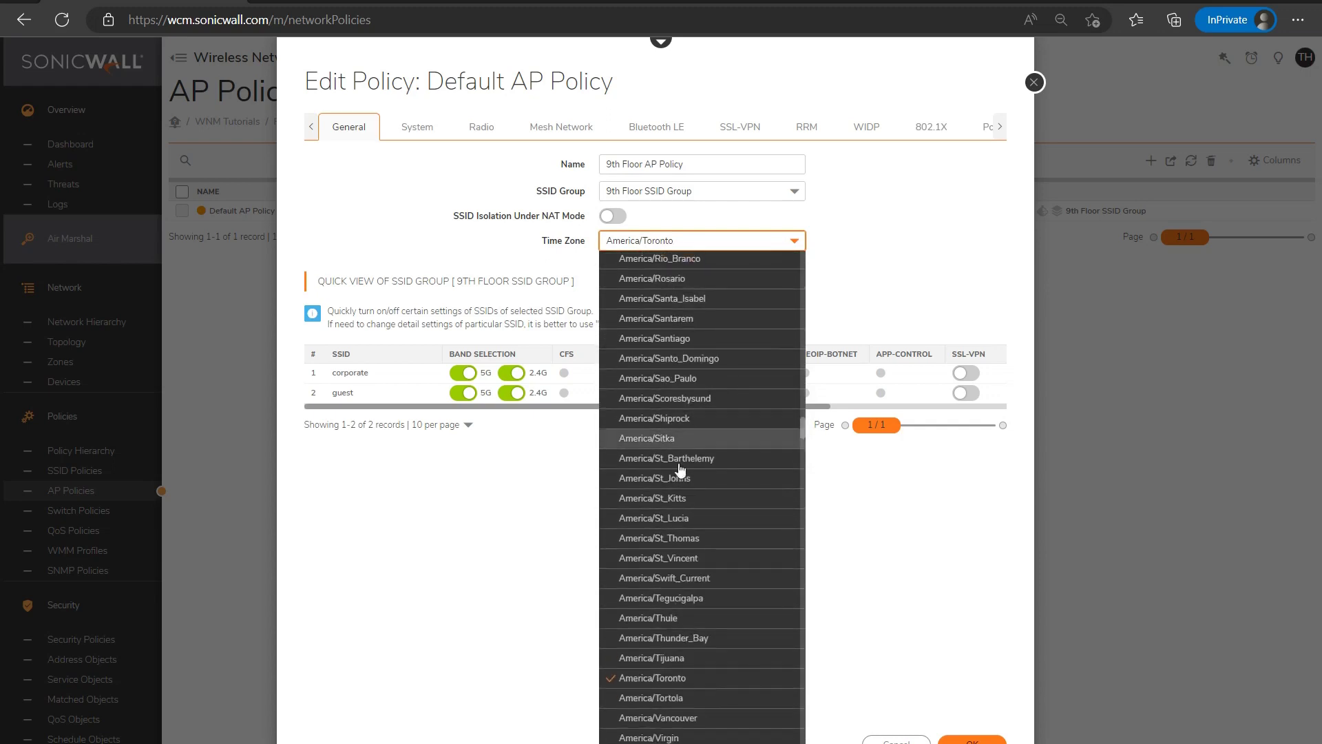
left_click(686, 679)
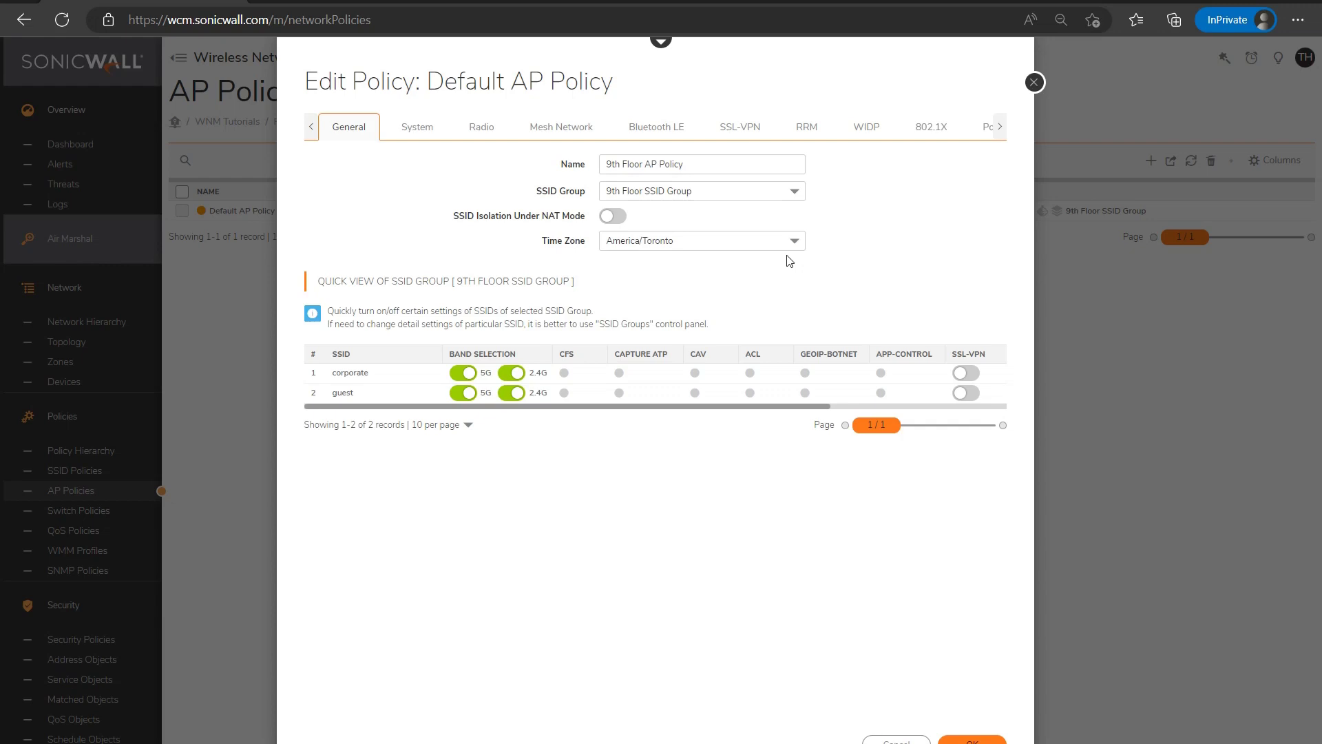
Step: Look through the policy's System, Mesh, Bluetooth LE, SSL-VPN and RRM settings sections
left_click(418, 128)
left_click(544, 127)
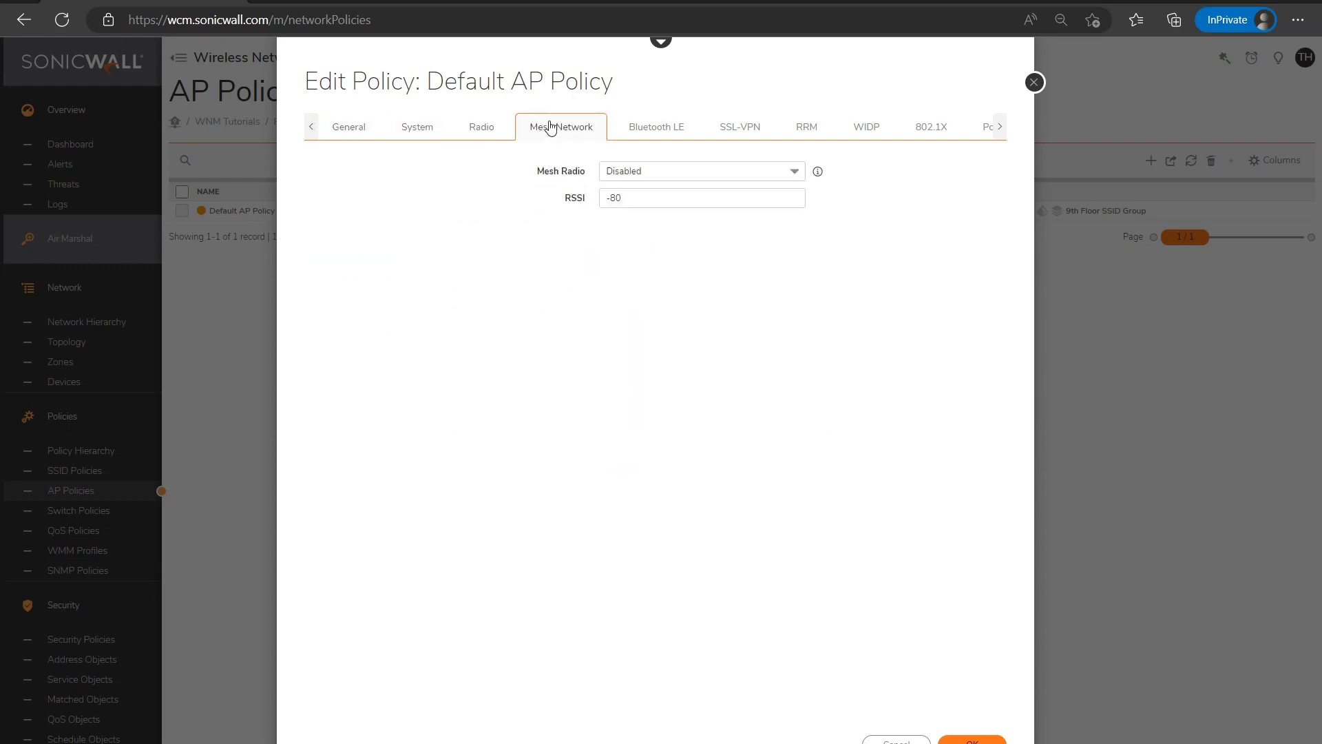
left_click(644, 128)
left_click(761, 134)
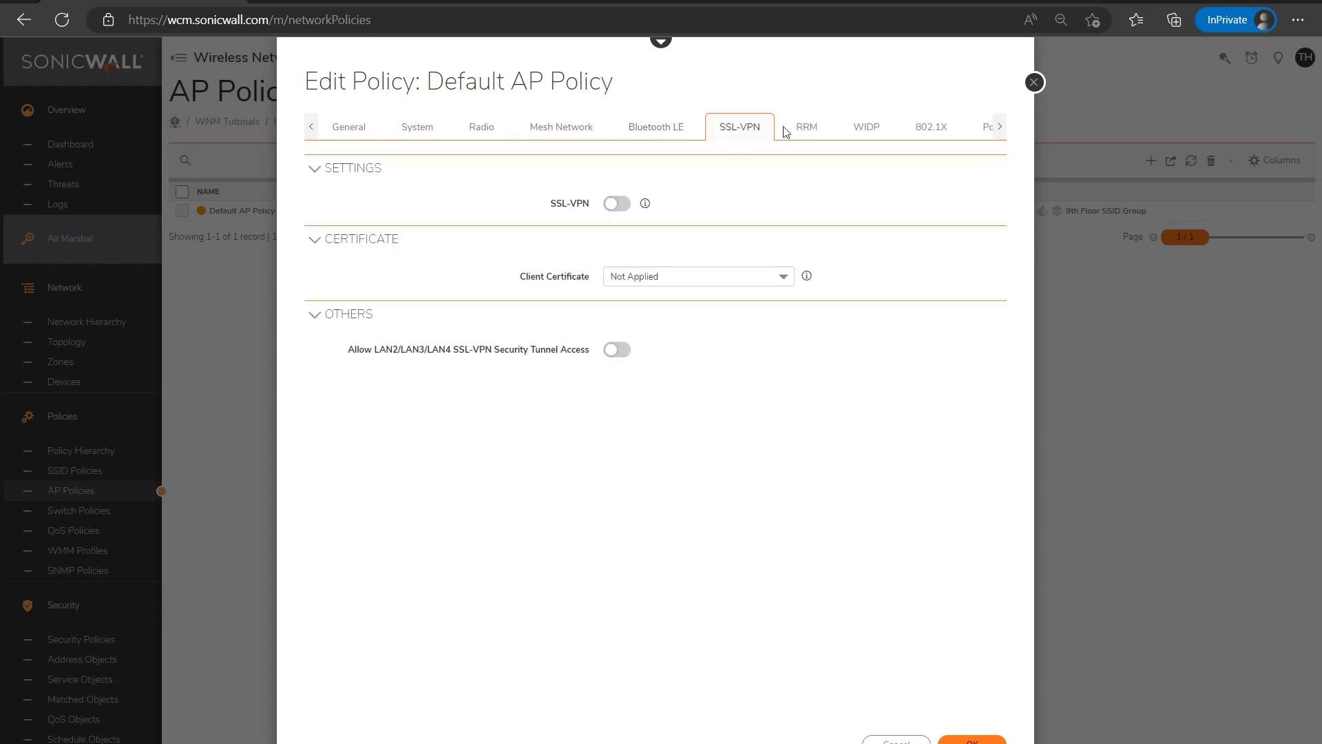
left_click(804, 131)
left_click(1001, 128)
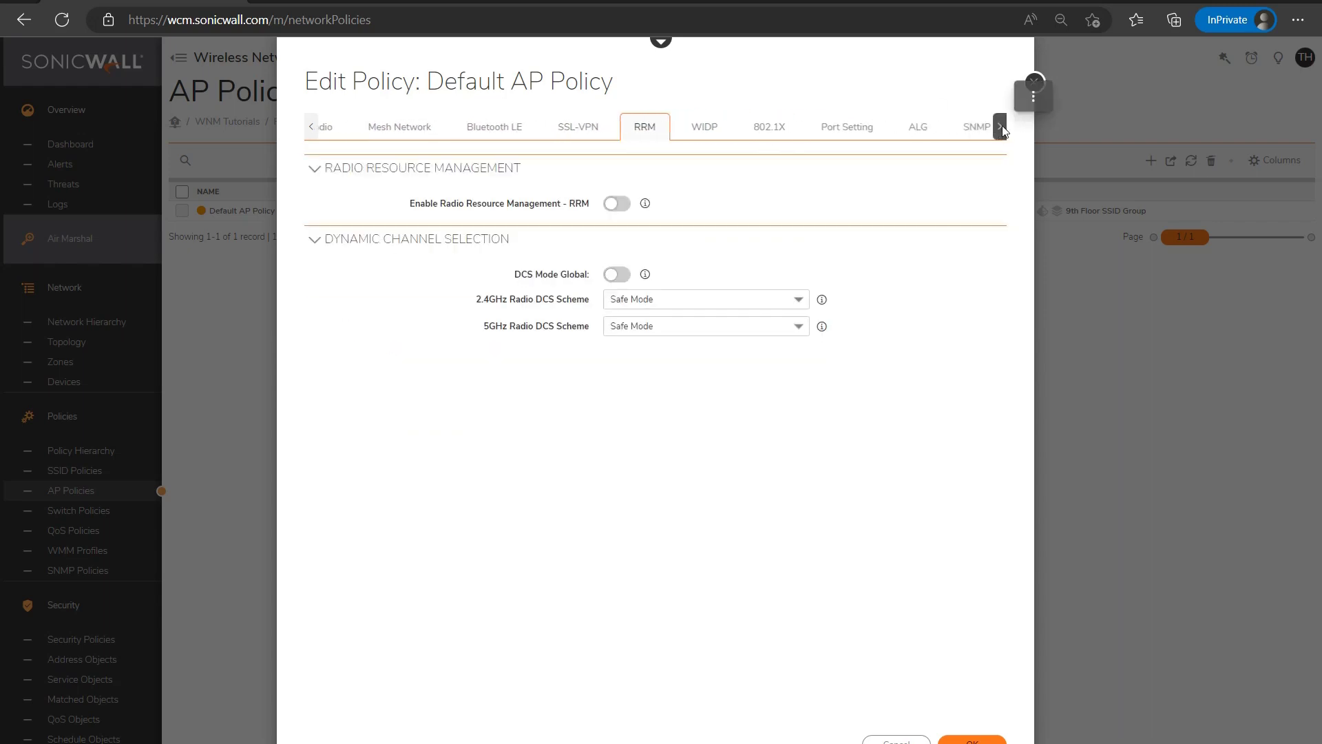
left_click(1000, 127)
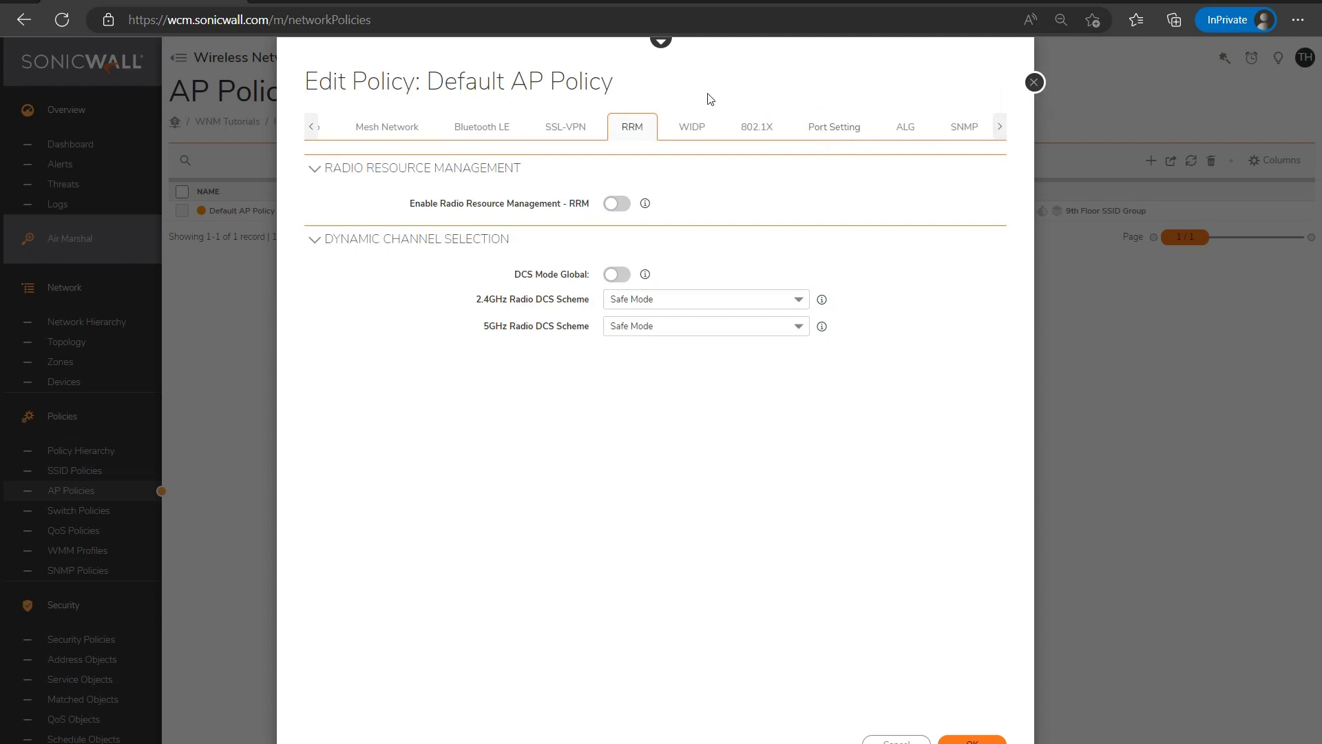
Step: Enable WIDP RF Monitoring, On-LAN Rogue AP Detect, KRACK Detect and MITM client disassociation, then save
left_click(688, 135)
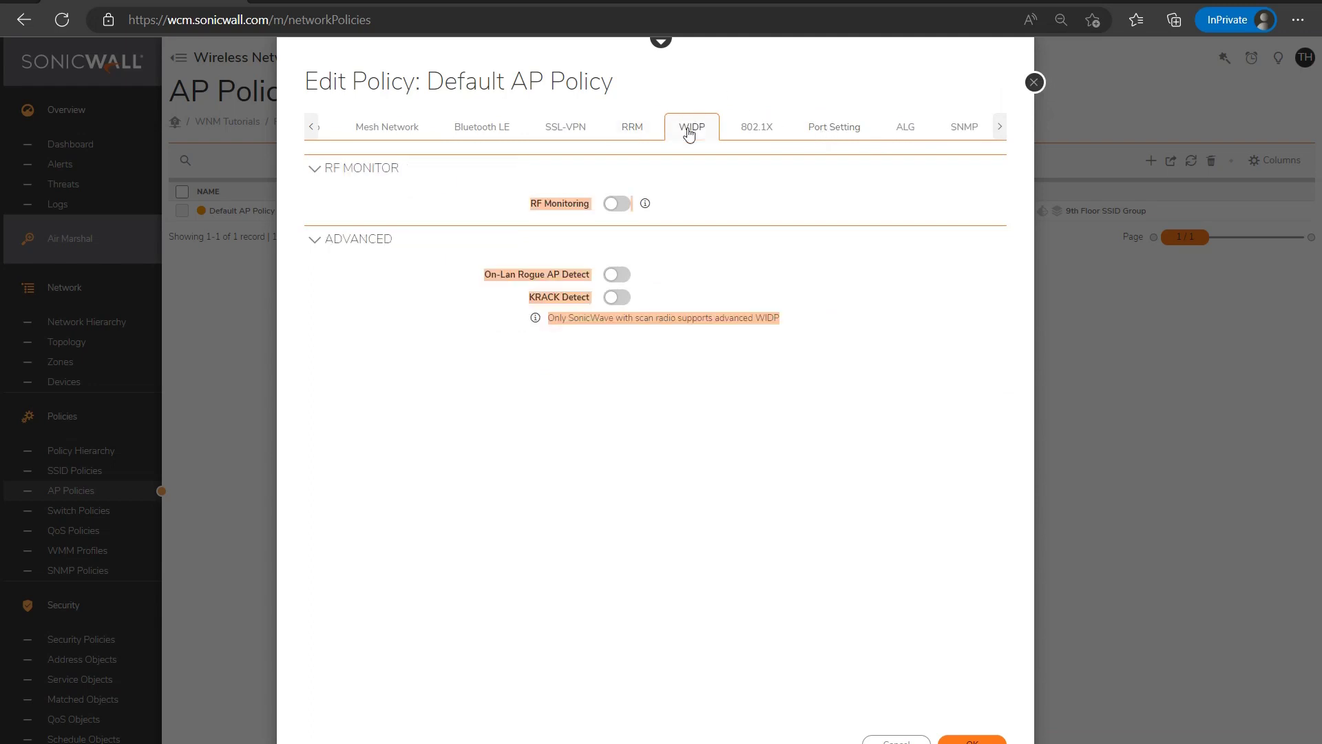
left_click(701, 170)
left_click(705, 171)
left_click(616, 205)
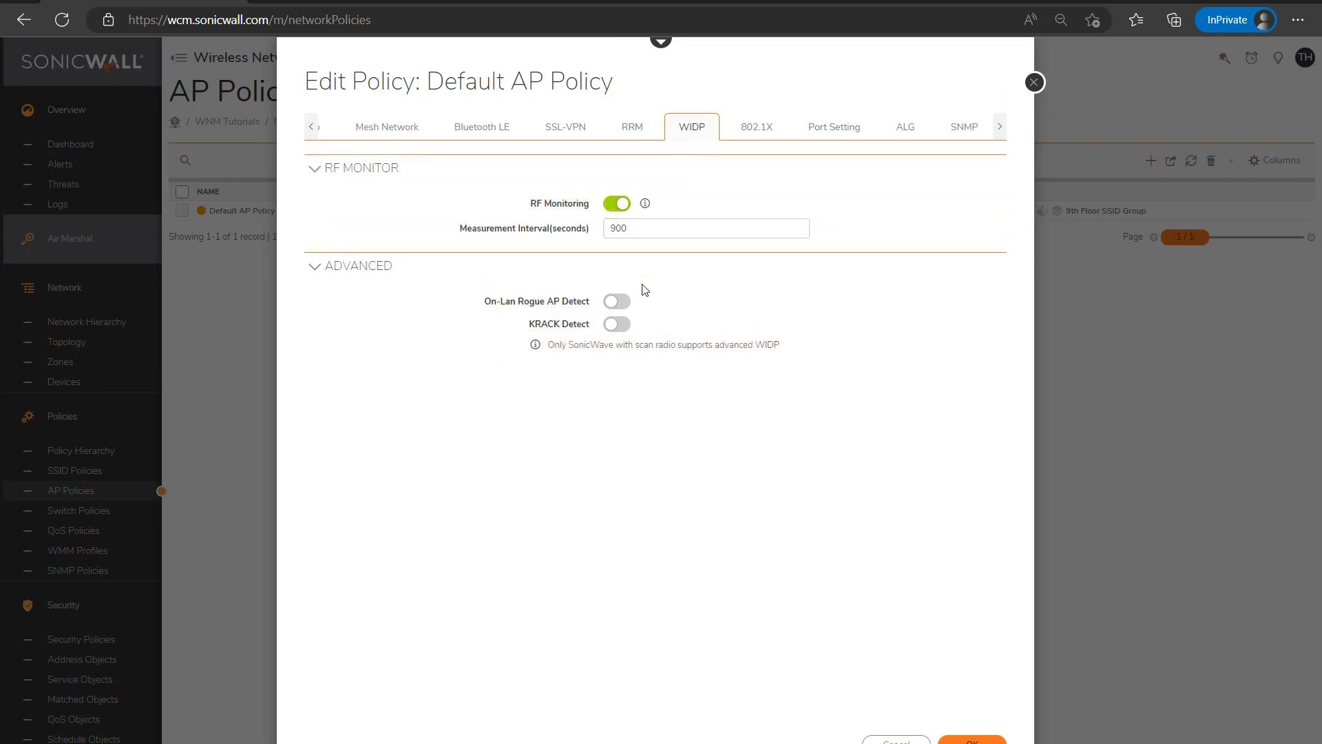
left_click(618, 302)
left_click(620, 325)
left_click(626, 349)
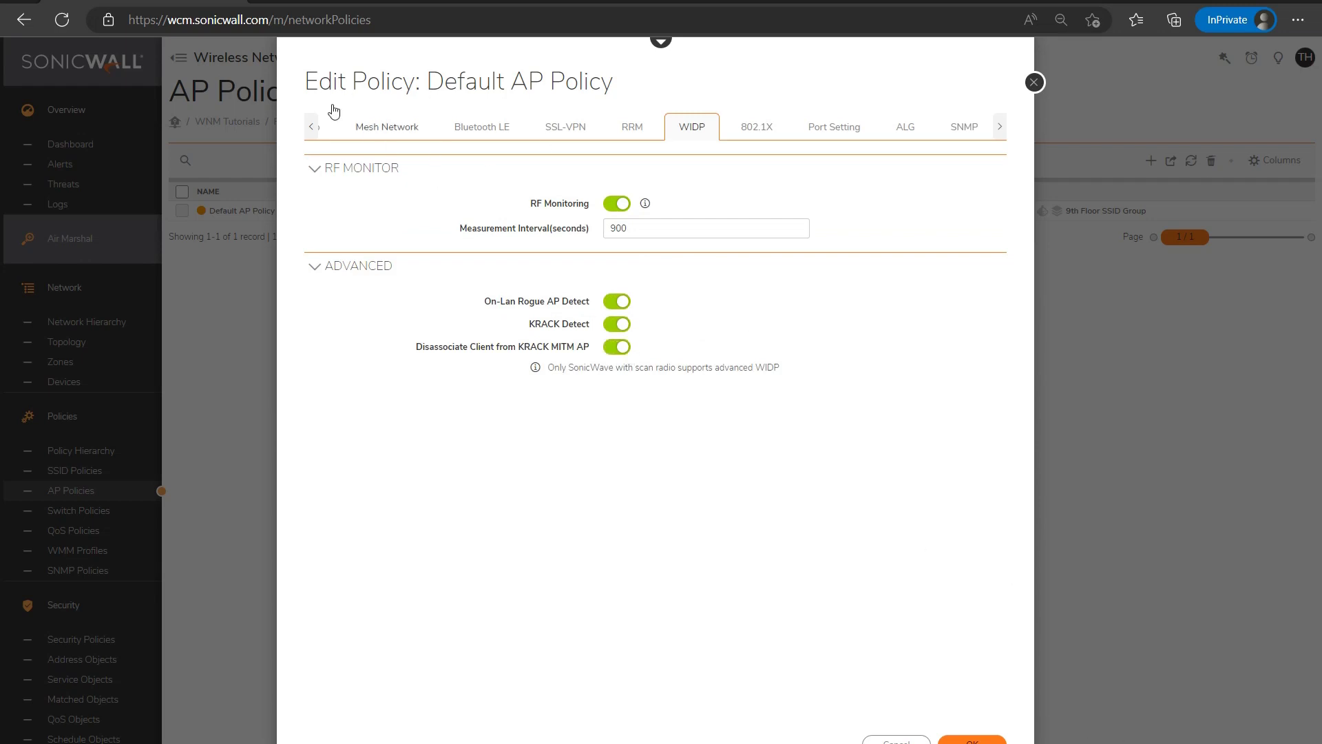
left_click(311, 126)
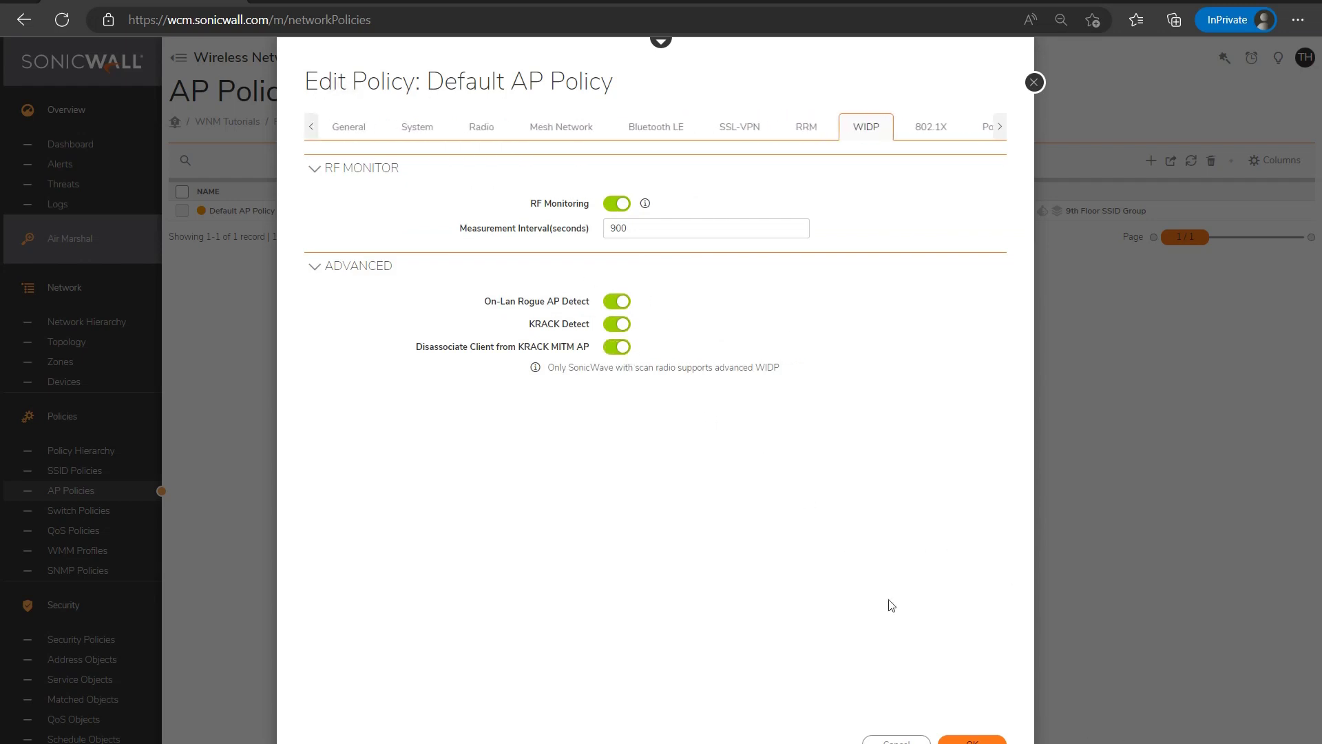
left_click(971, 740)
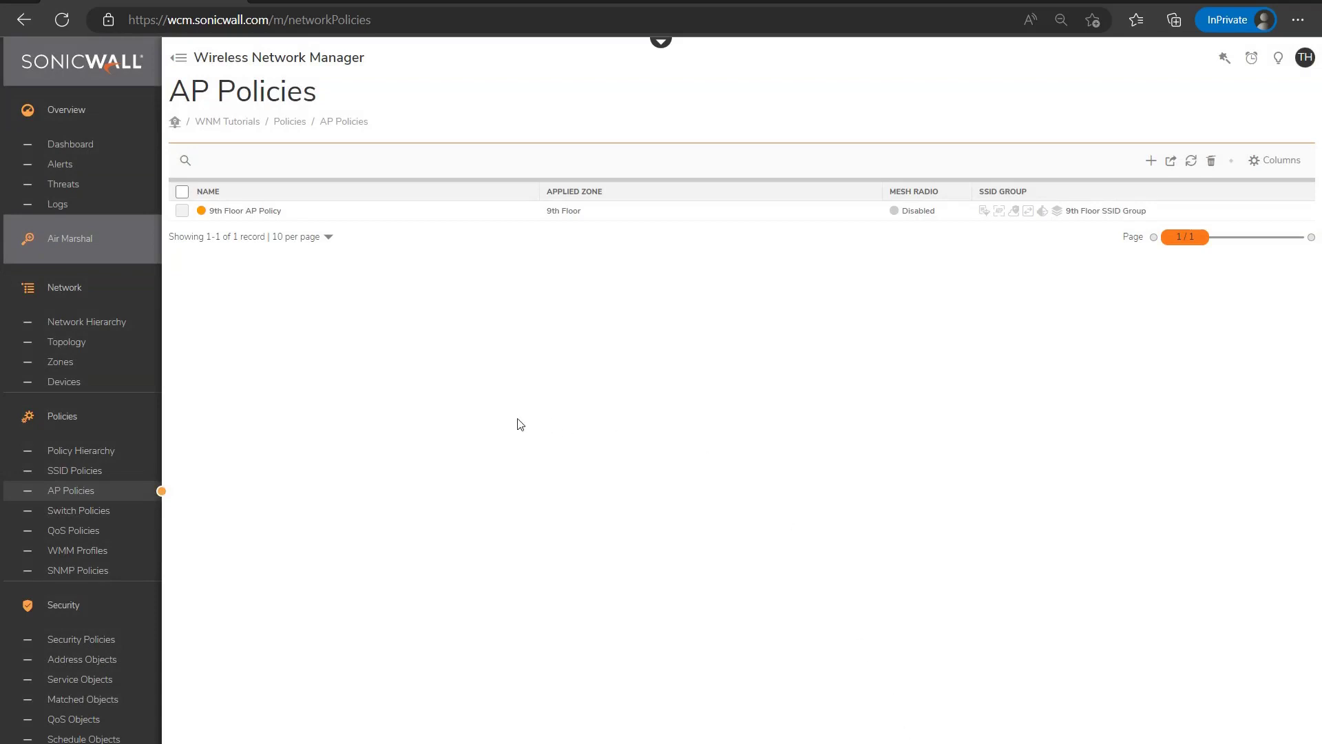
Step: Go to Network > Zones to see the 9th Floor zone
left_click(105, 360)
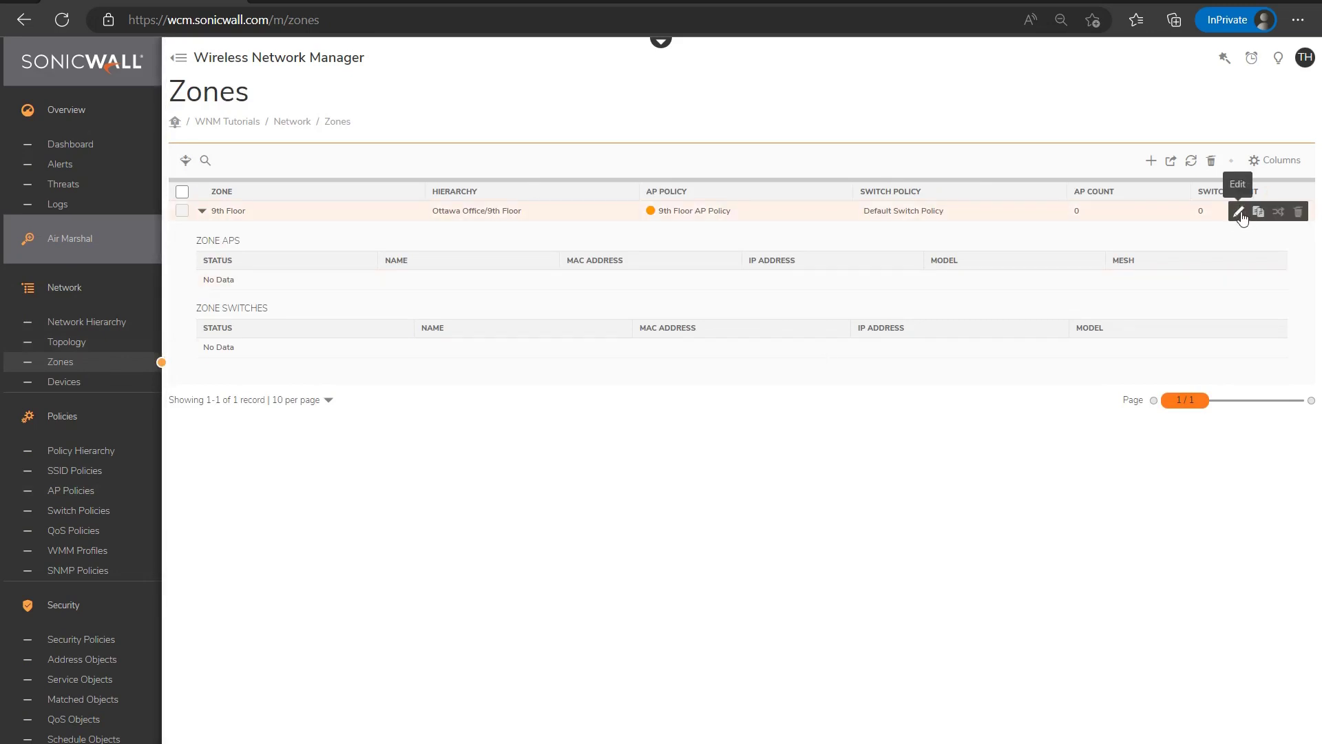
Step: Edit the 9th Floor zone, add the Lab SonicWave 231C access point, and save it
left_click(1239, 212)
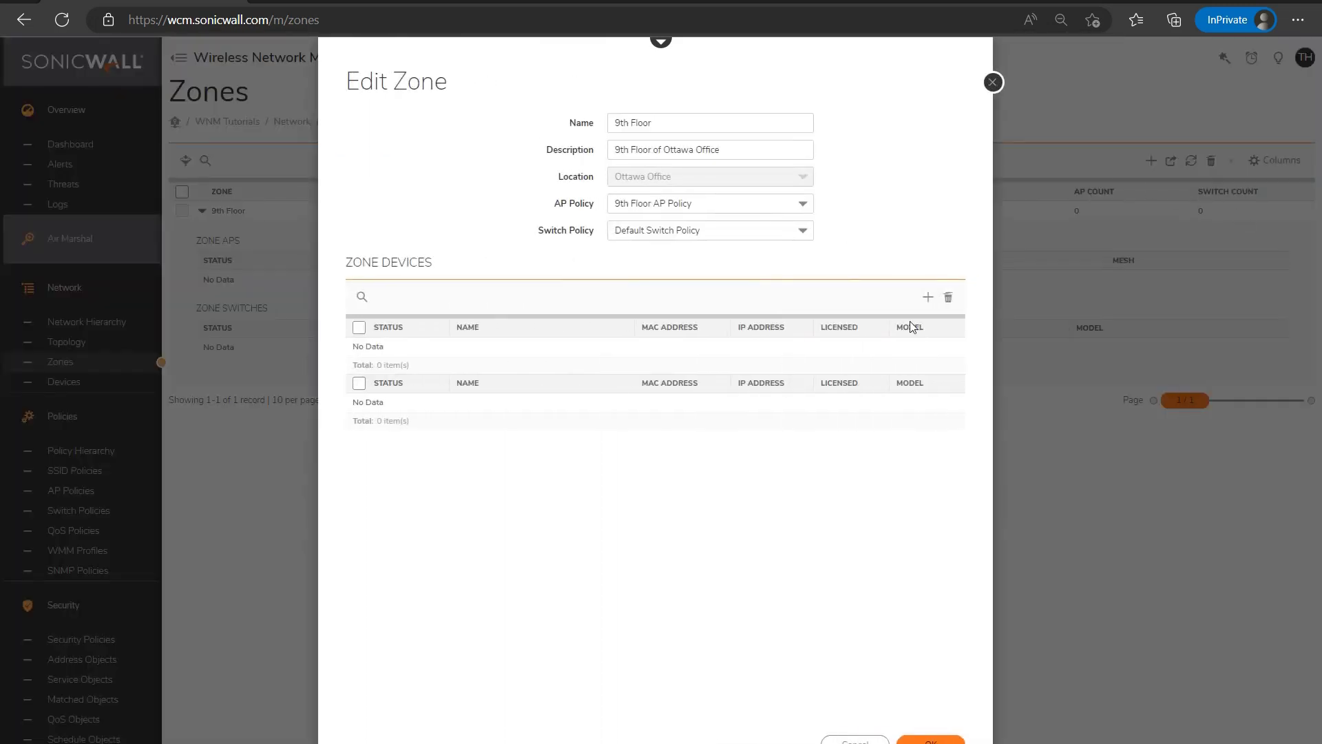
left_click(927, 298)
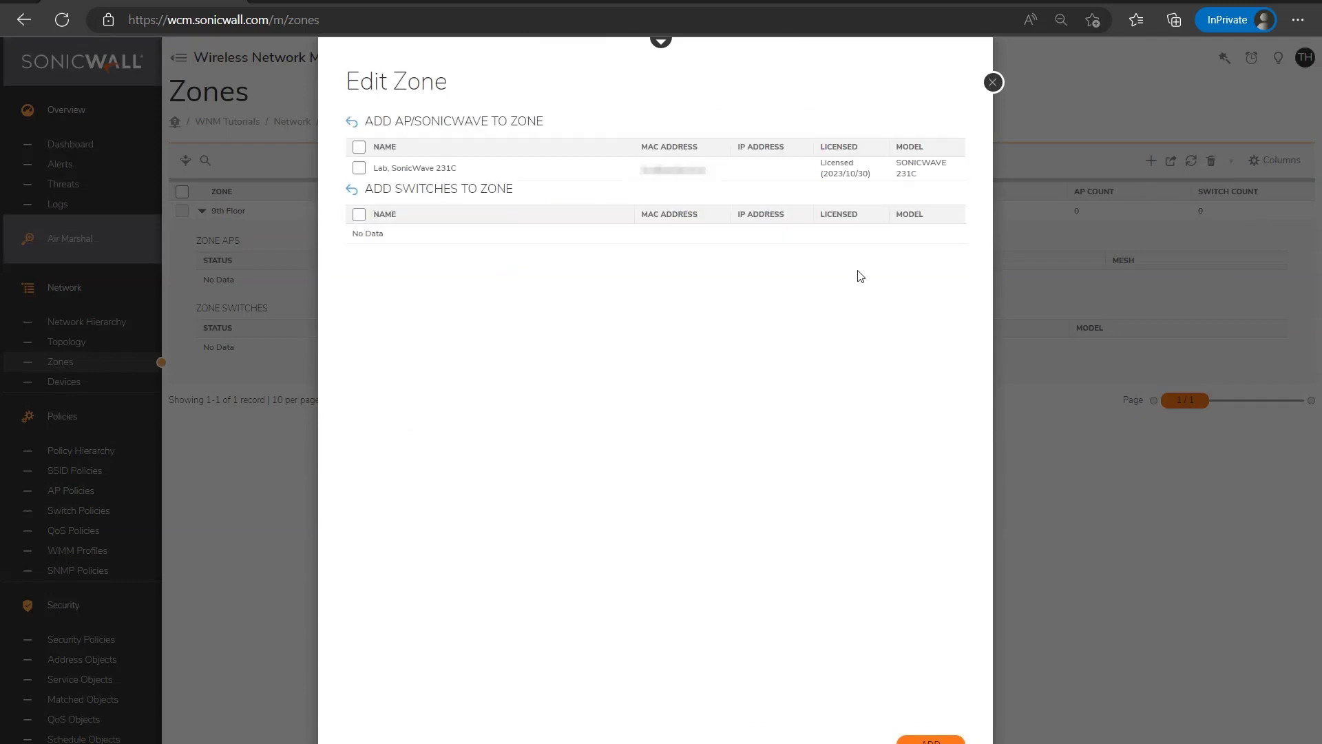
left_click(359, 168)
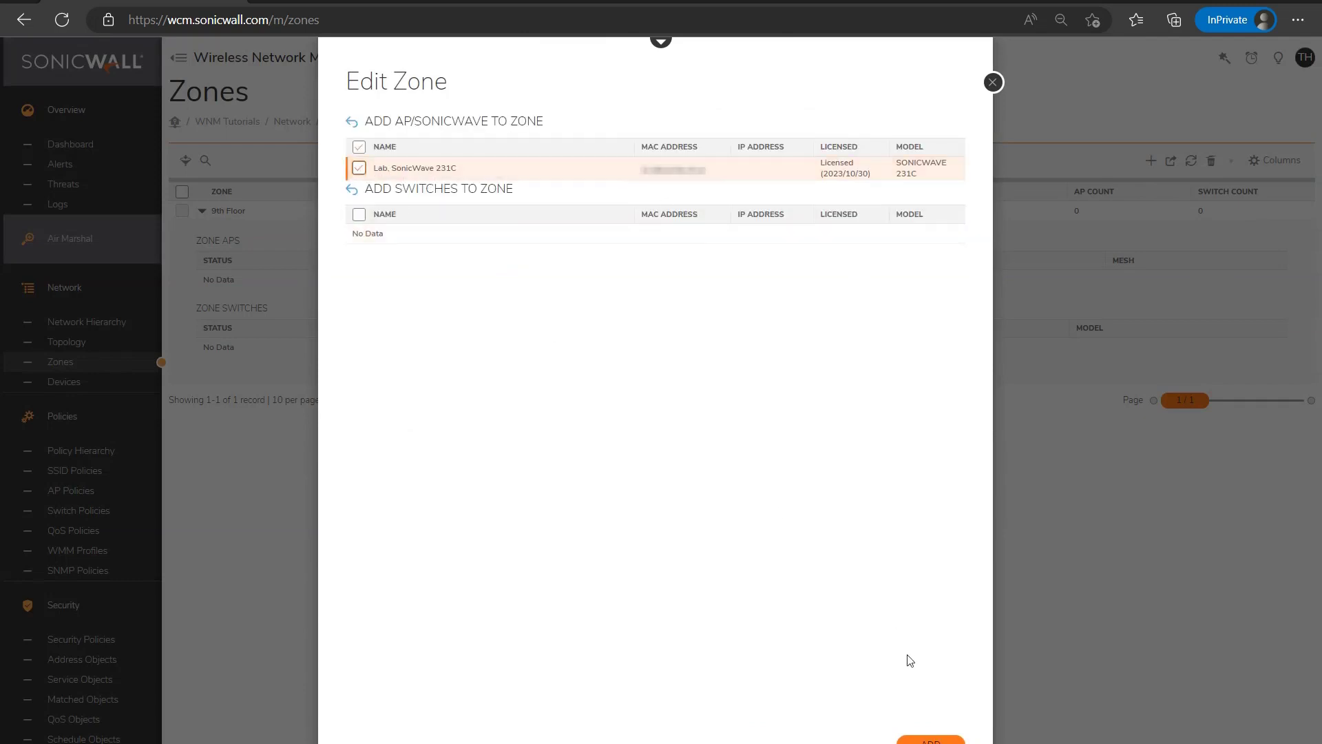
left_click(930, 739)
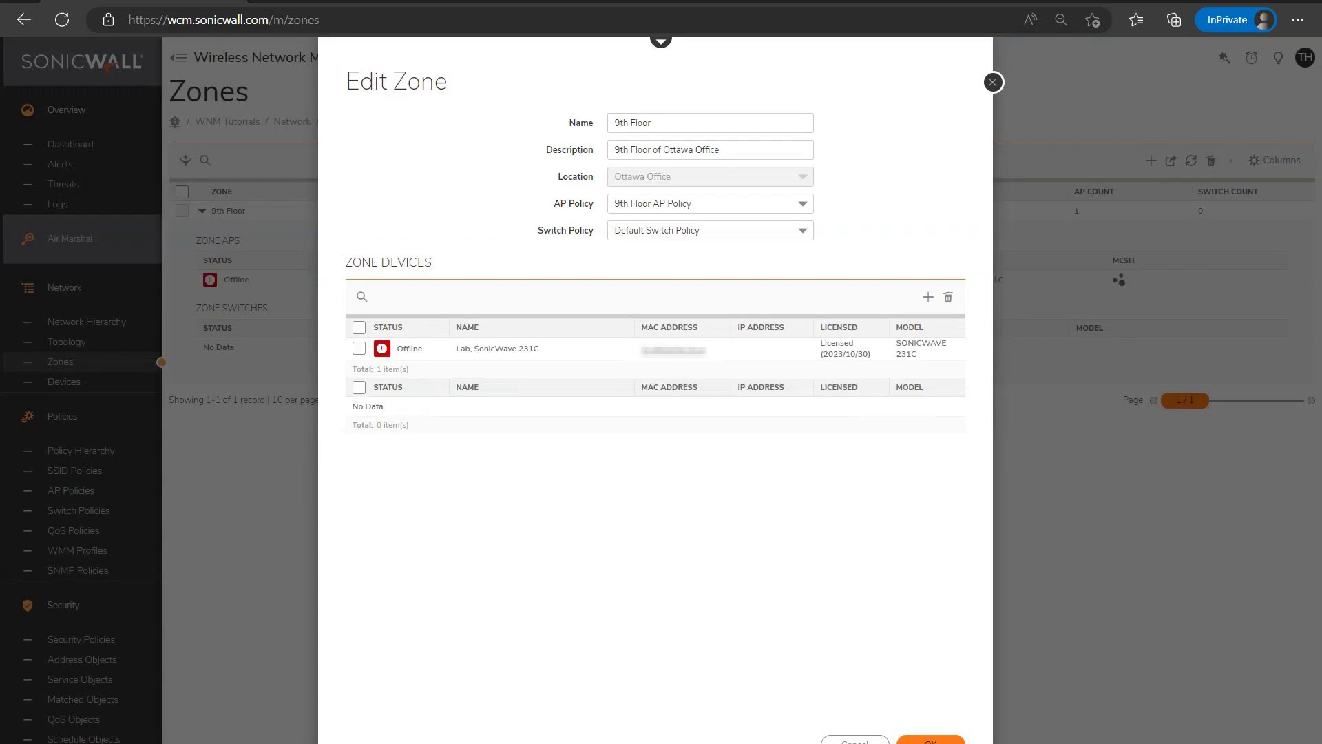
left_click(931, 740)
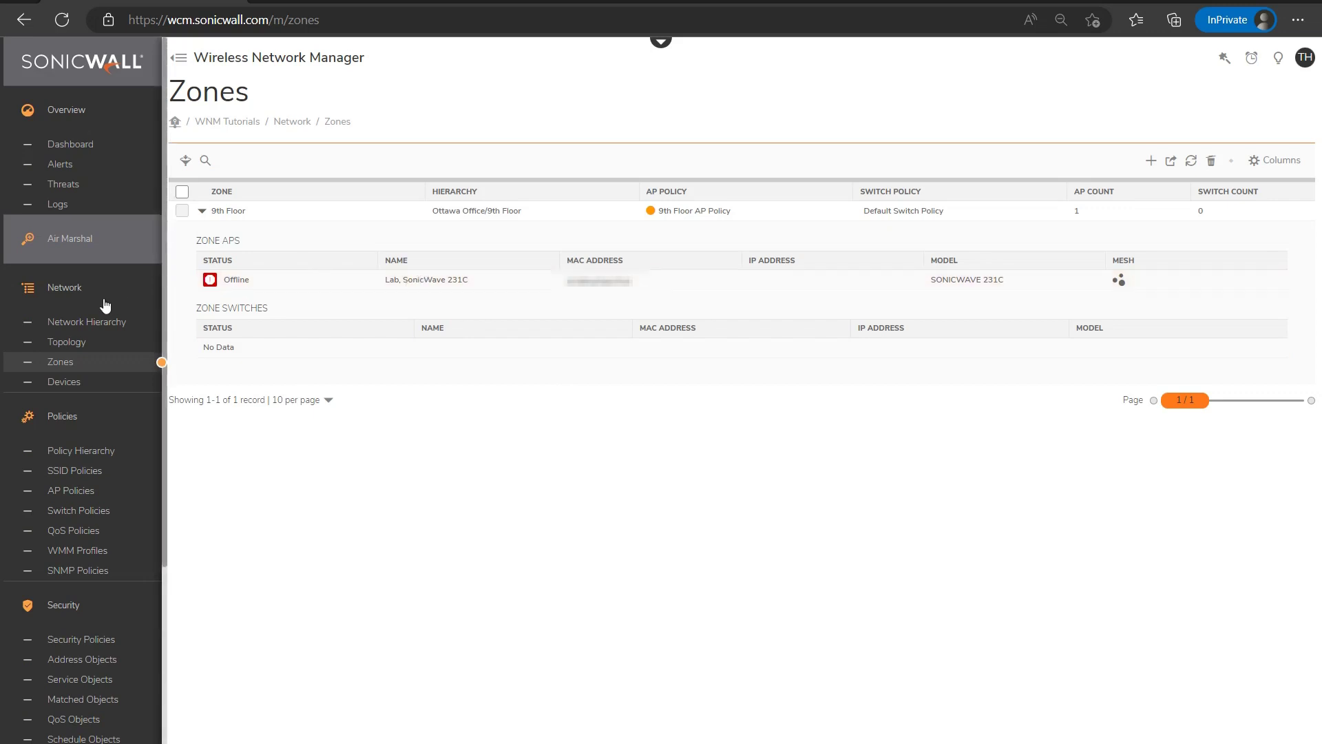
Step: In Devices, rename the SonicWave access point to '9th Floor 231c'
left_click(98, 387)
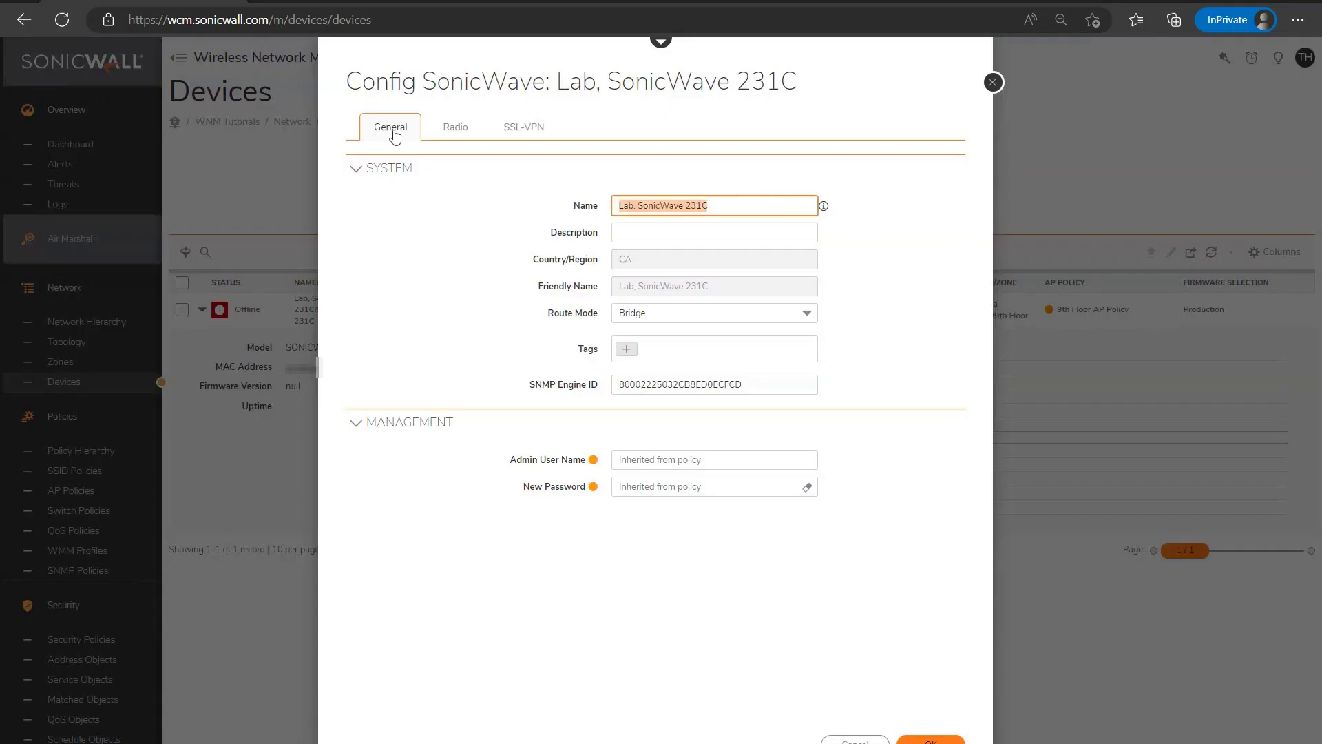
type("9th Floor AP")
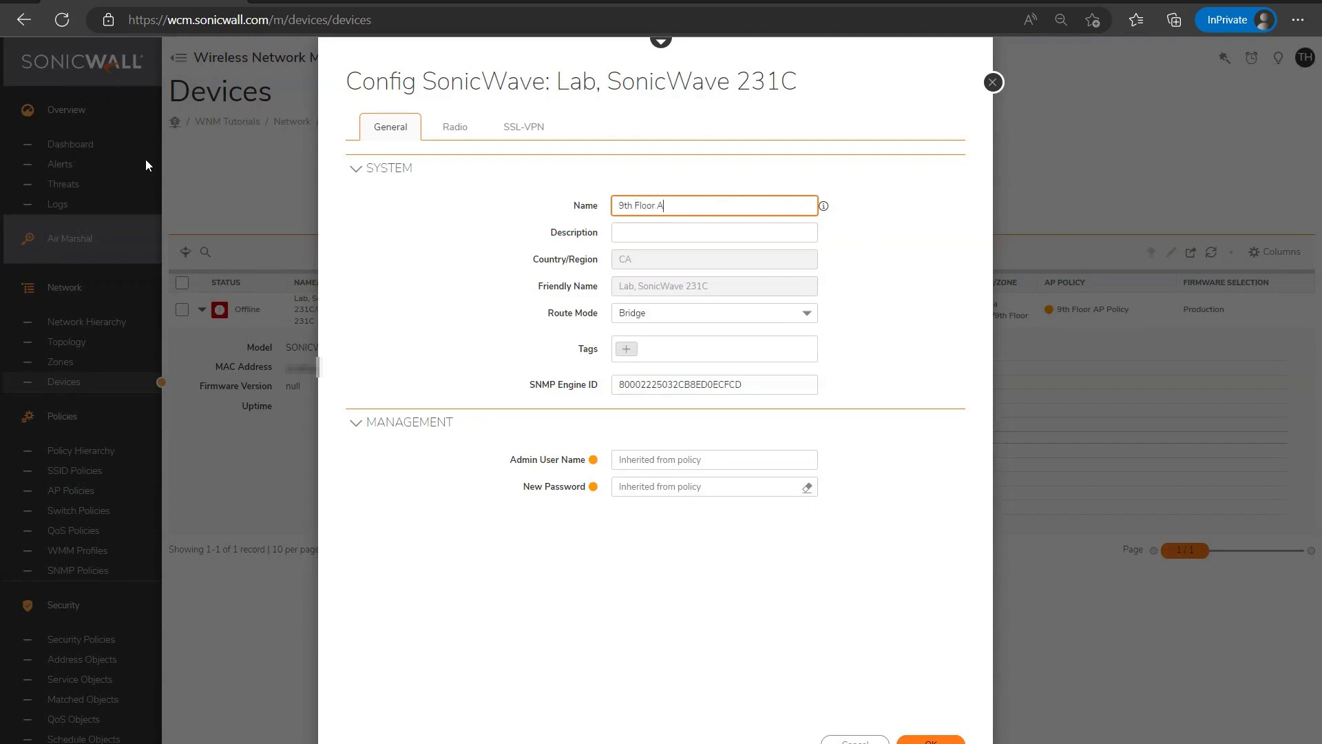
key("BackSpace")
key("BackSpace")
type("231c")
Step: Set the access point's band steering to Prefer 5GHz
left_click(455, 127)
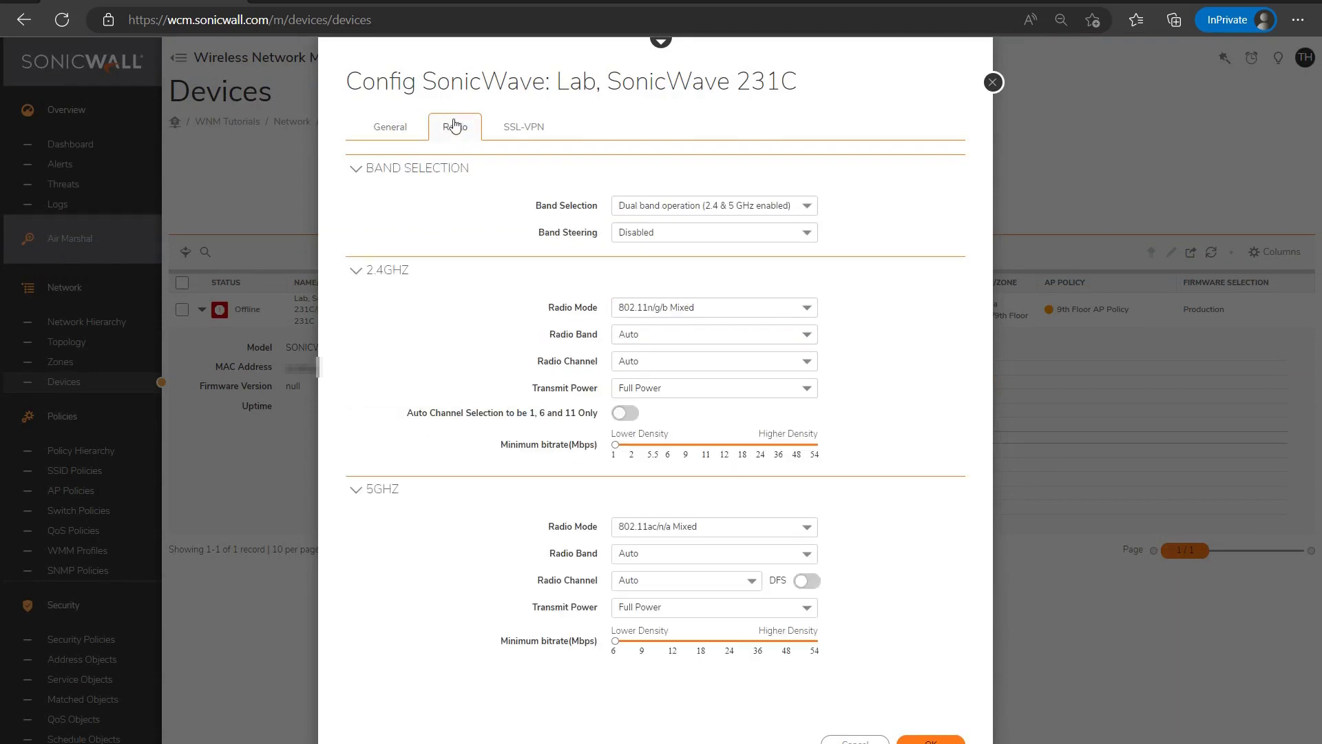
left_click(677, 206)
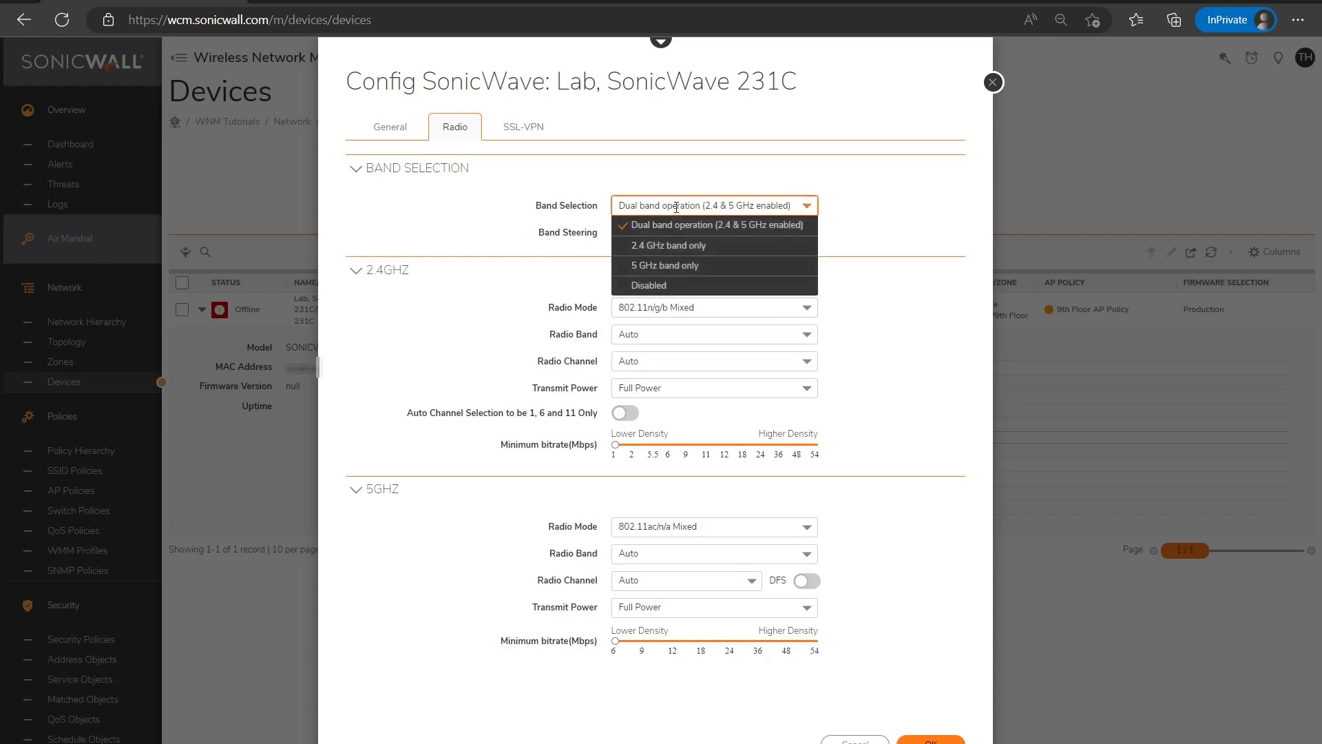
left_click(677, 206)
left_click(662, 234)
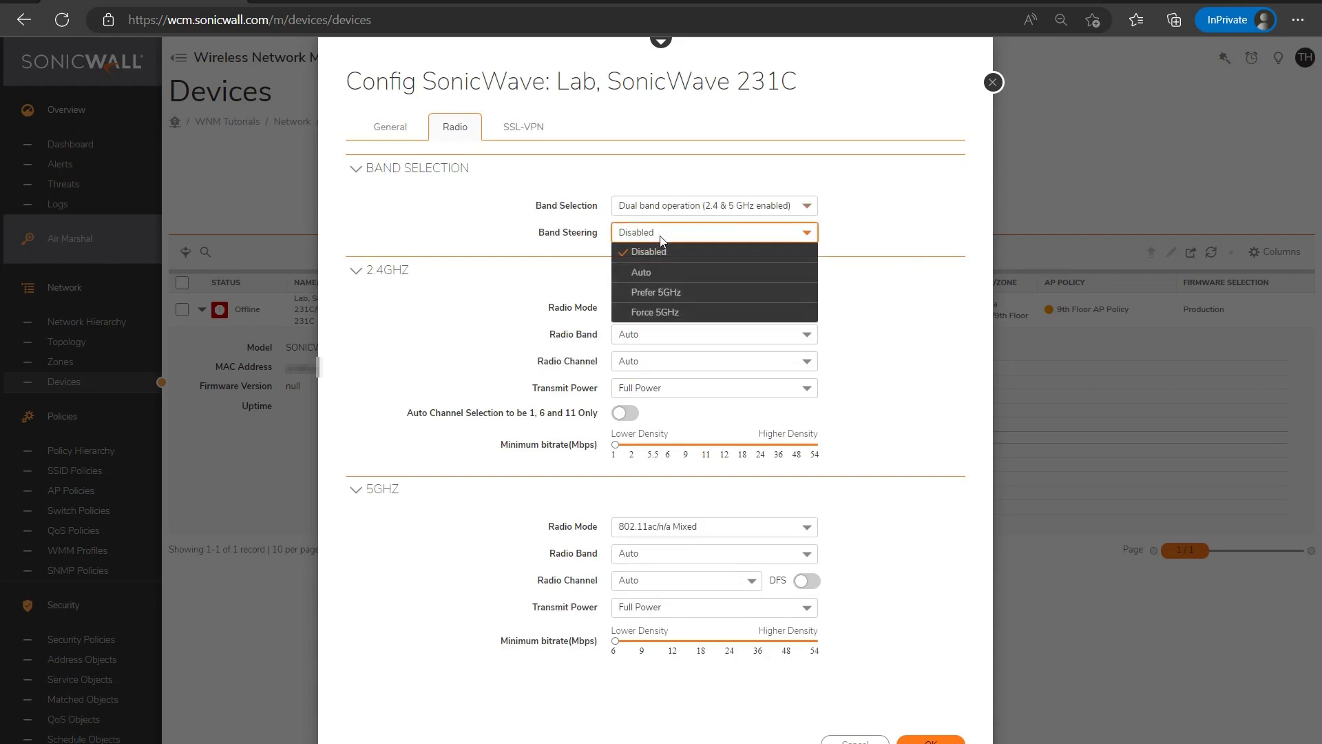
left_click(695, 298)
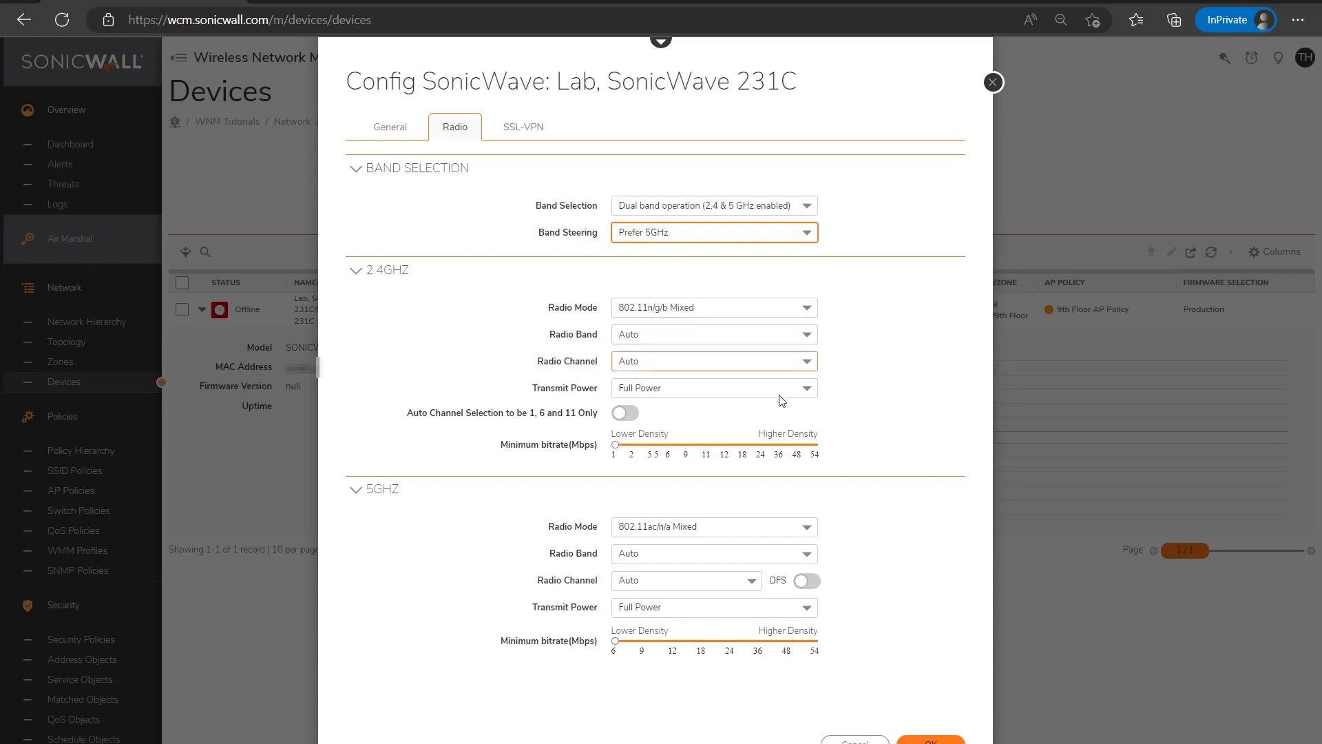
Step: Set the 2.4GHz radio to Wide 40MHz on Channel 11, keeping secondary Channel 7
left_click(697, 365)
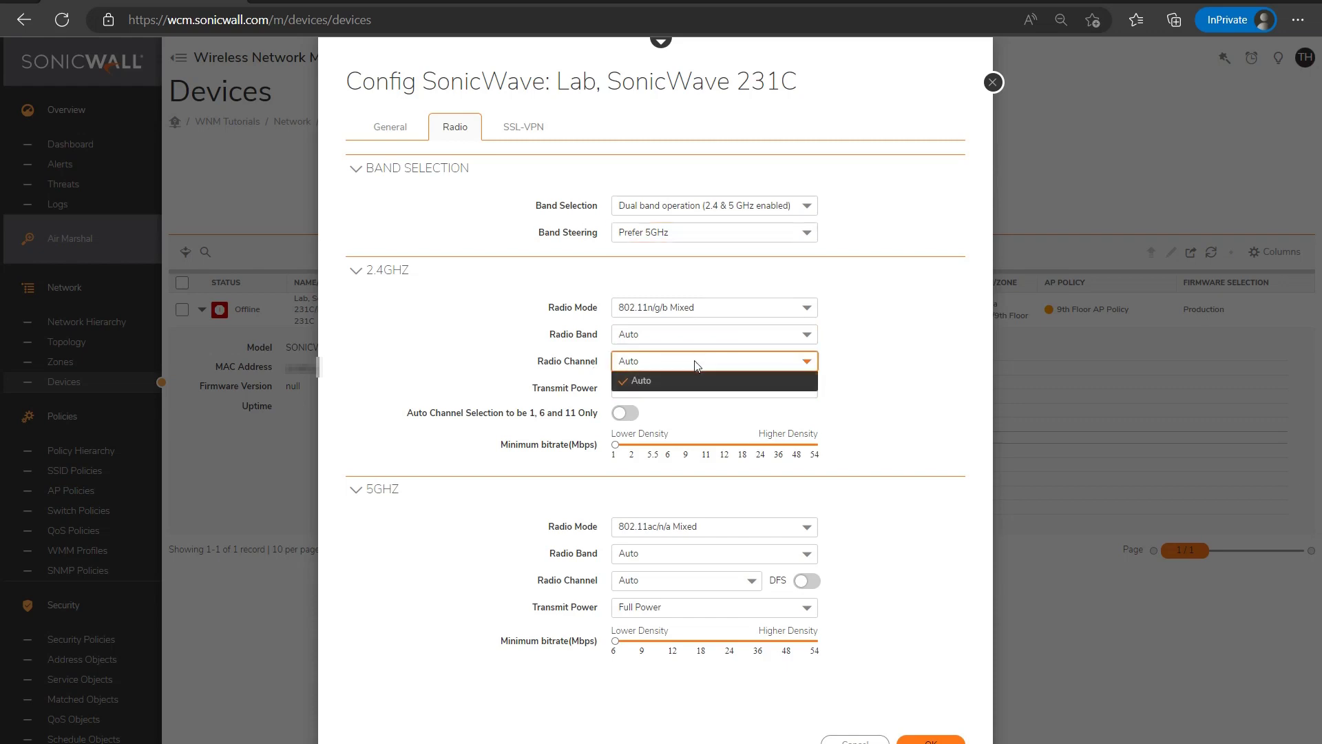
left_click(706, 335)
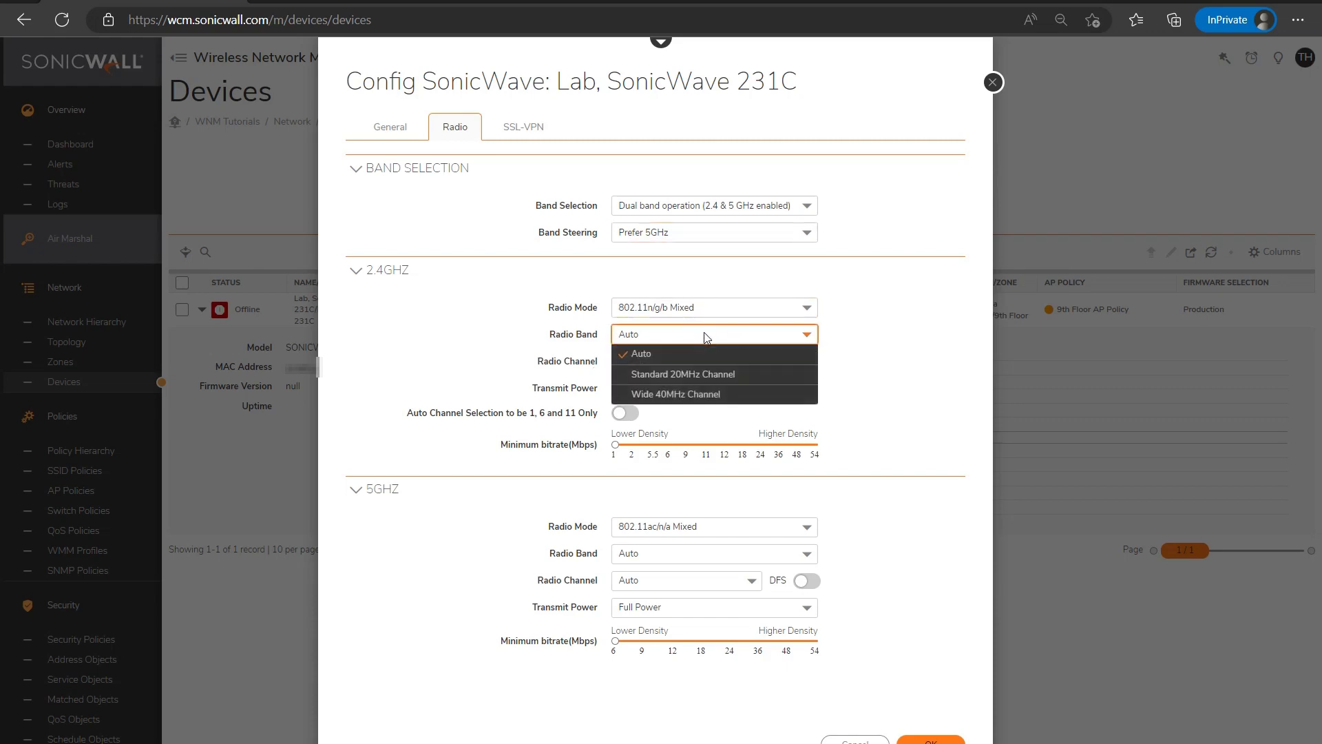
left_click(717, 393)
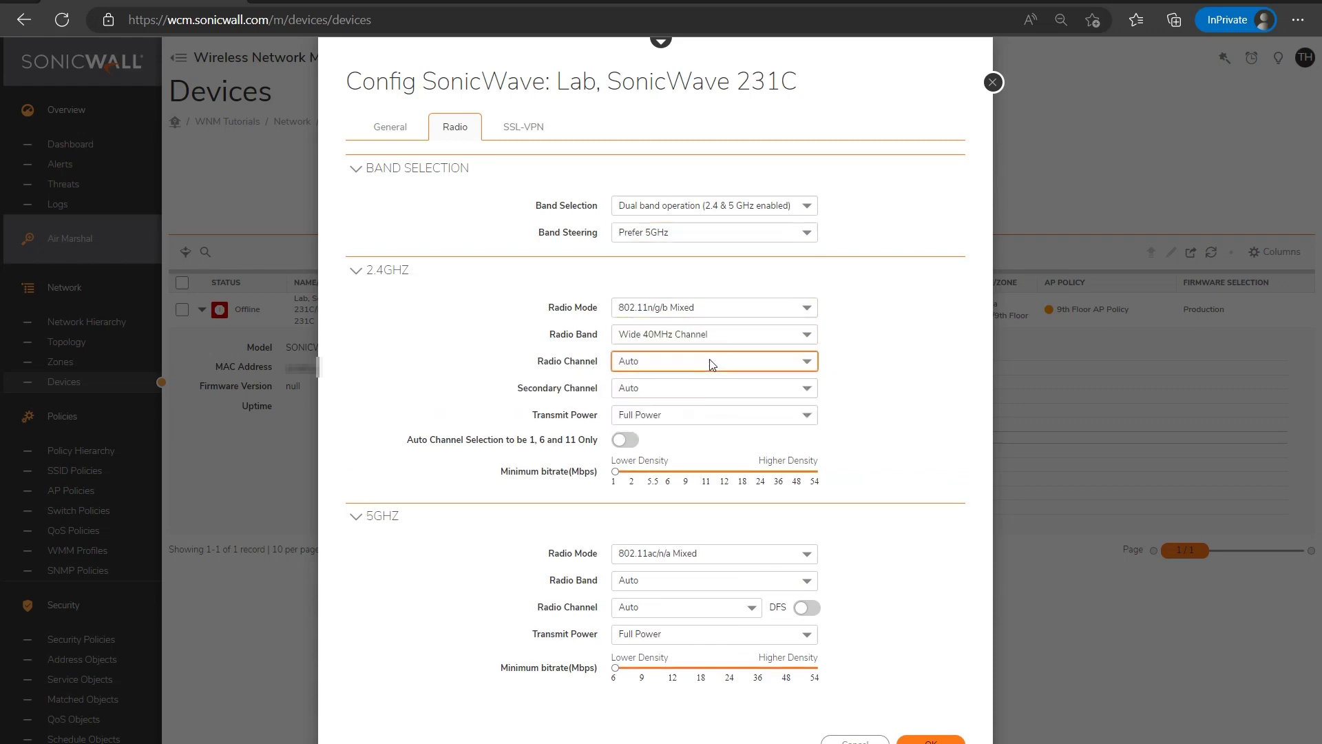
left_click(709, 364)
left_click(668, 601)
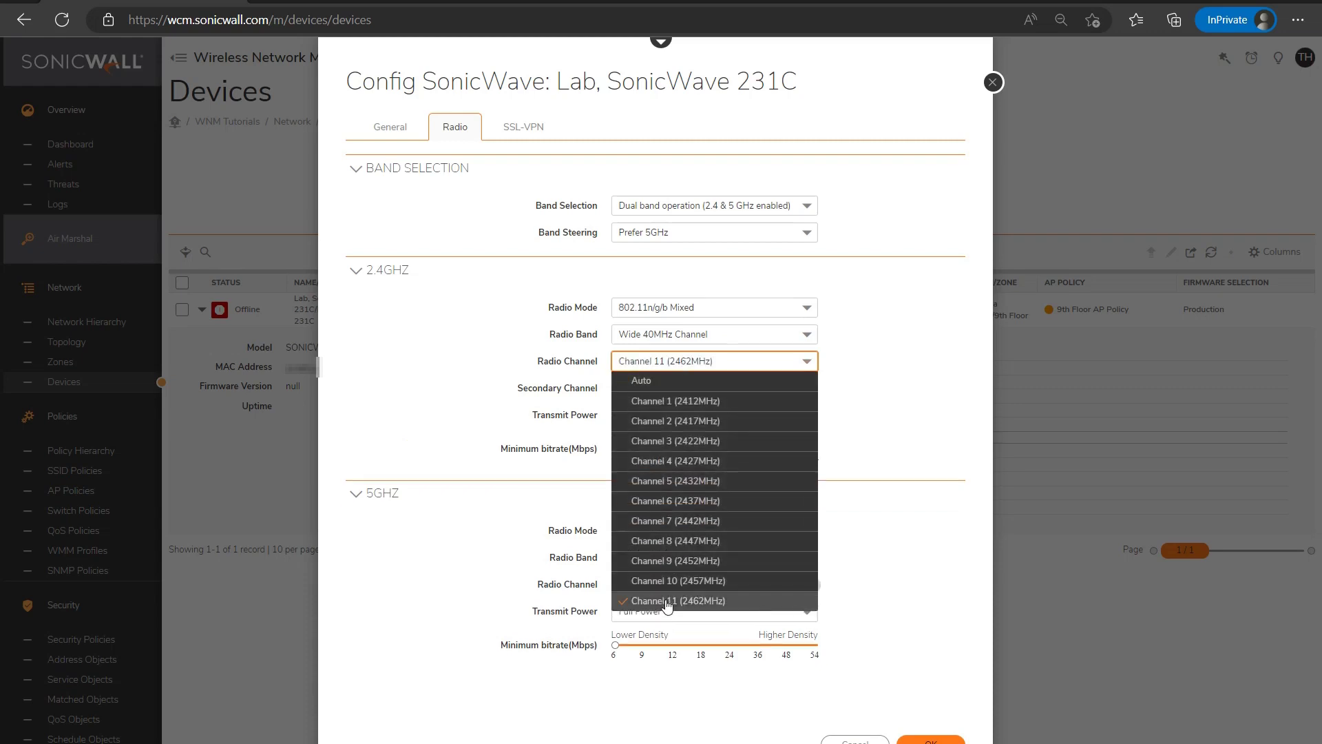
left_click(680, 389)
left_click(918, 425)
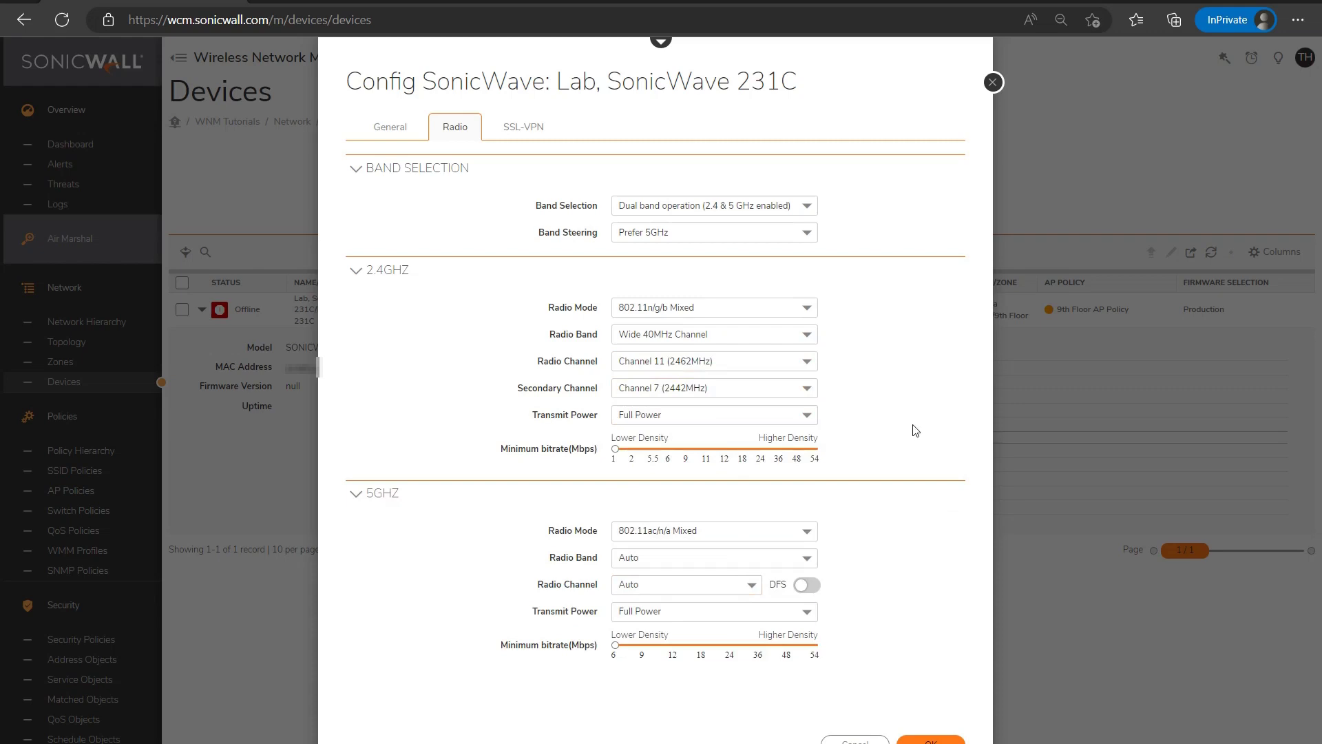
Step: Set Transmit Power to Half (-3 dB) on both the 2.4GHz and 5GHz radios
left_click(808, 416)
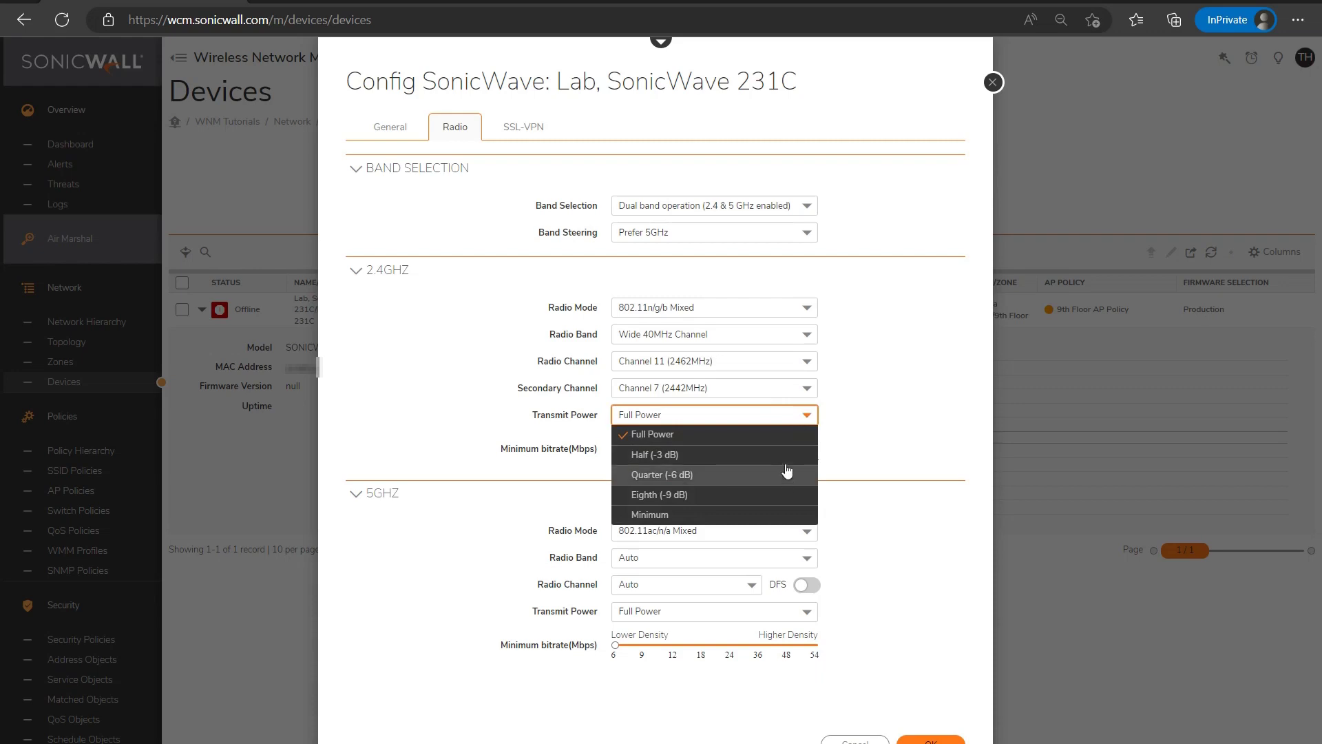
left_click(787, 456)
left_click(720, 615)
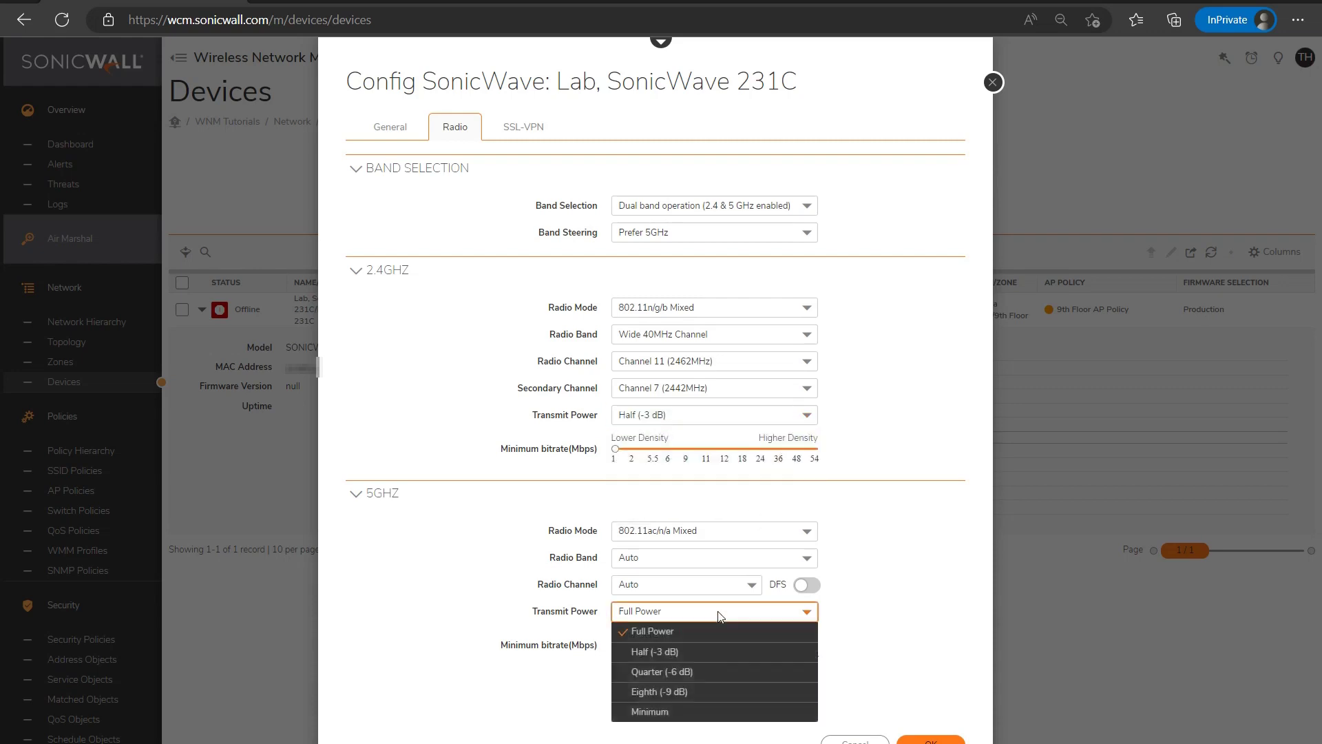
left_click(724, 656)
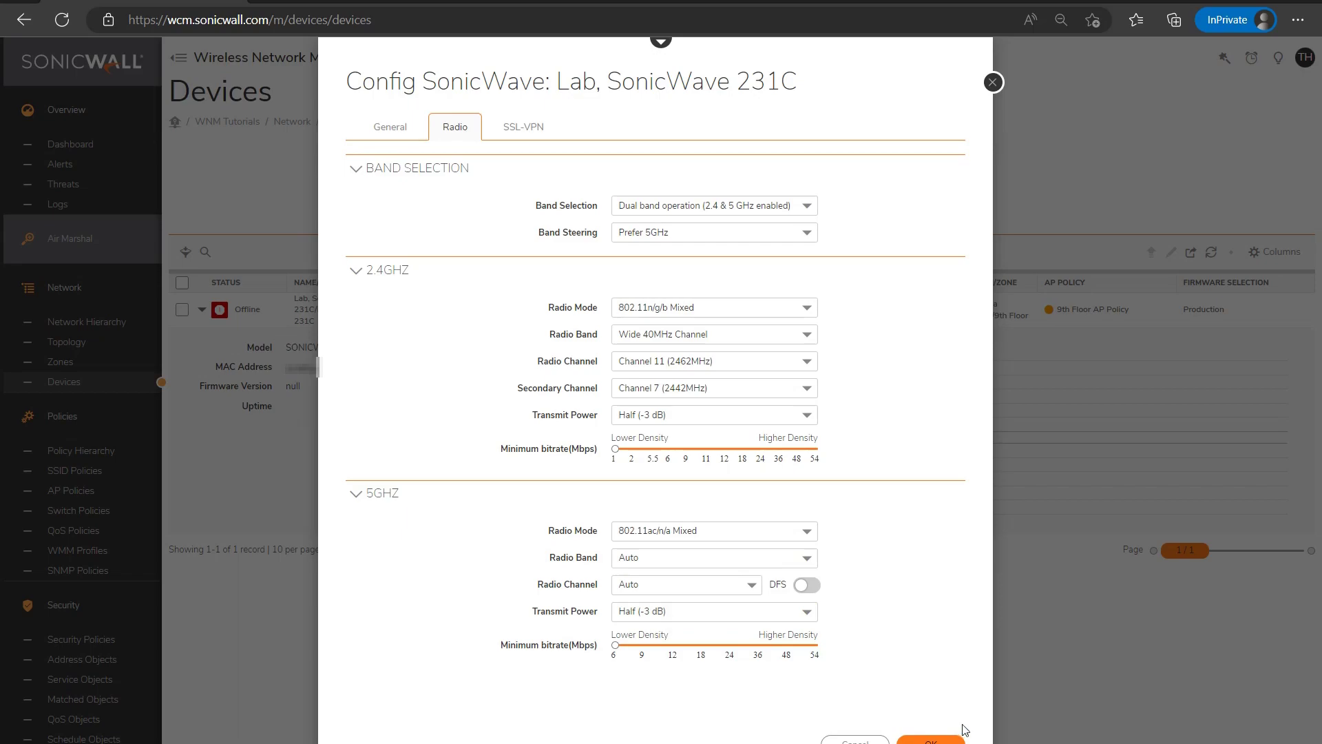
Step: Save the Config SonicWave dialog with the new name and tuned radio settings
left_click(934, 741)
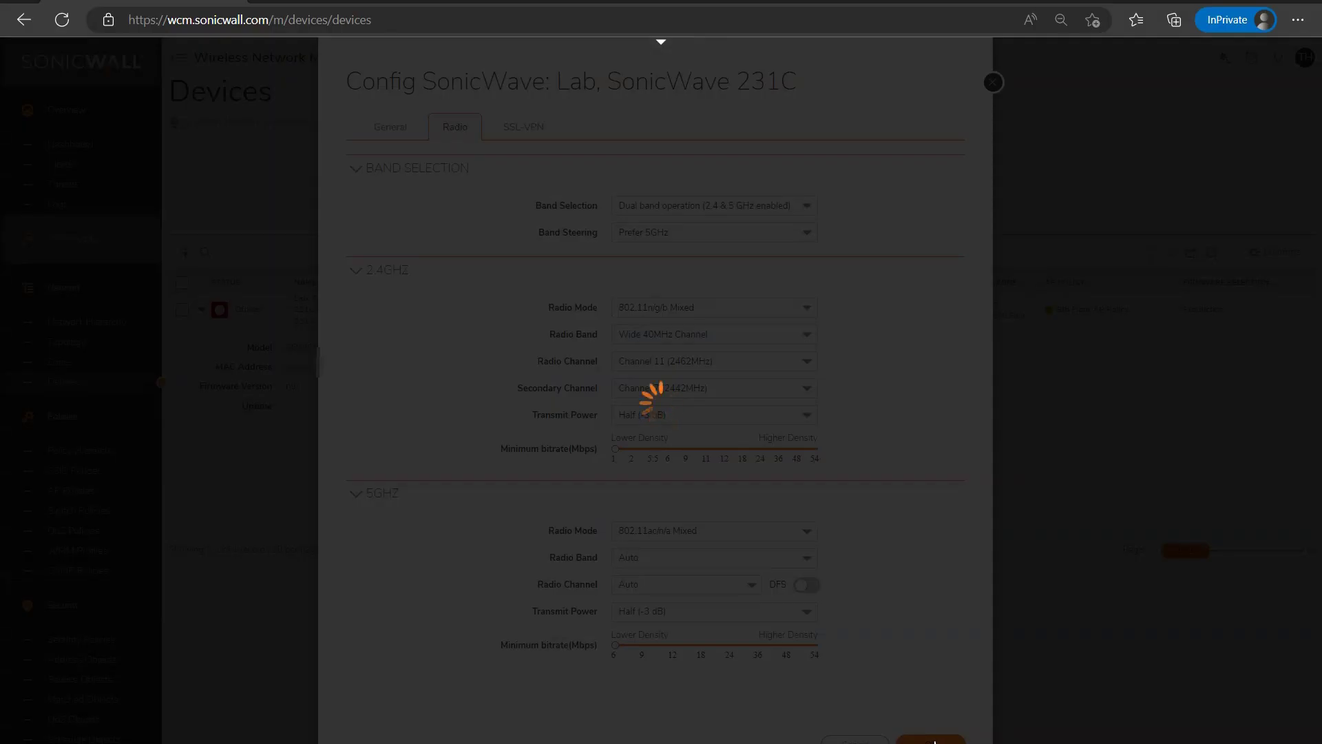